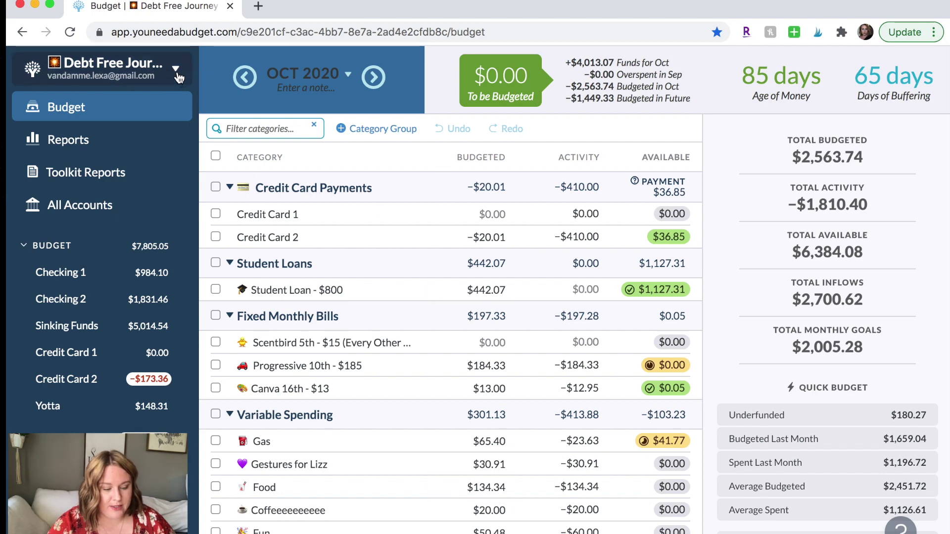
Create a new budget named with the owner's first name followed by "Budget", keeping the default US Dollar currency and formats
click(176, 70)
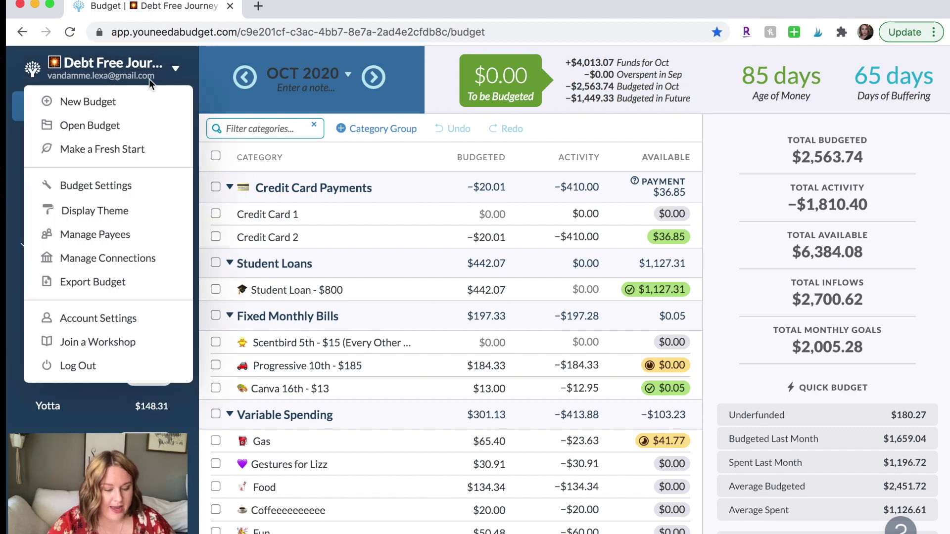
click(89, 103)
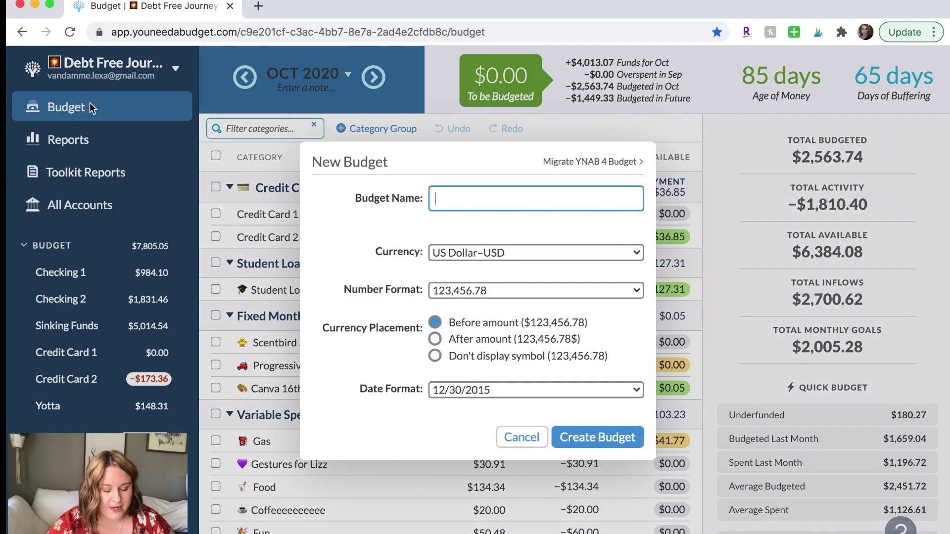
text(Shae's AB)
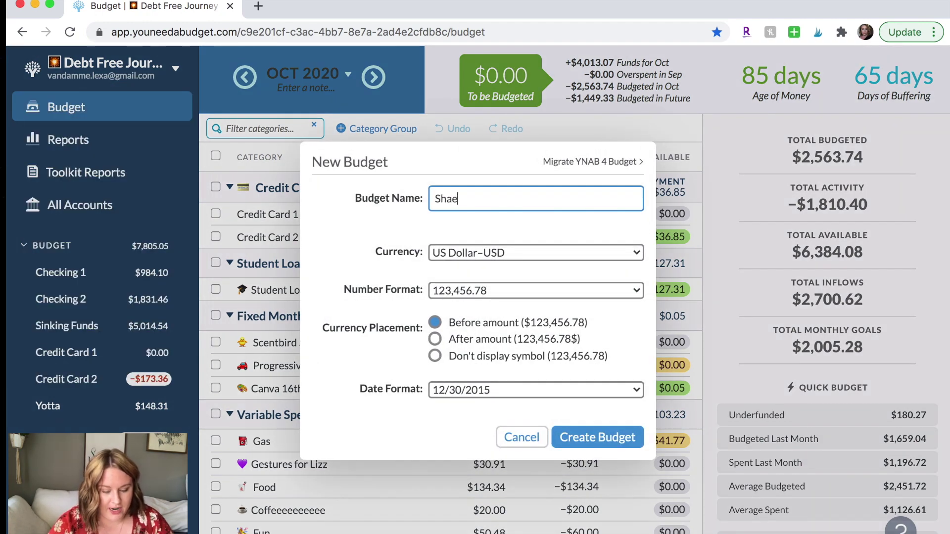
key(BackSpace)
key(BackSpace)
text(Budget)
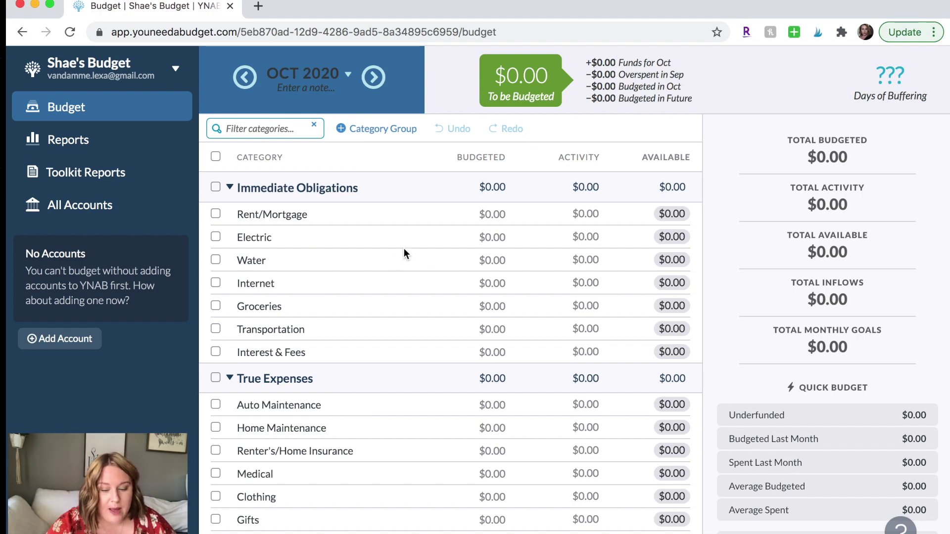
scroll(403, 248, down, 2)
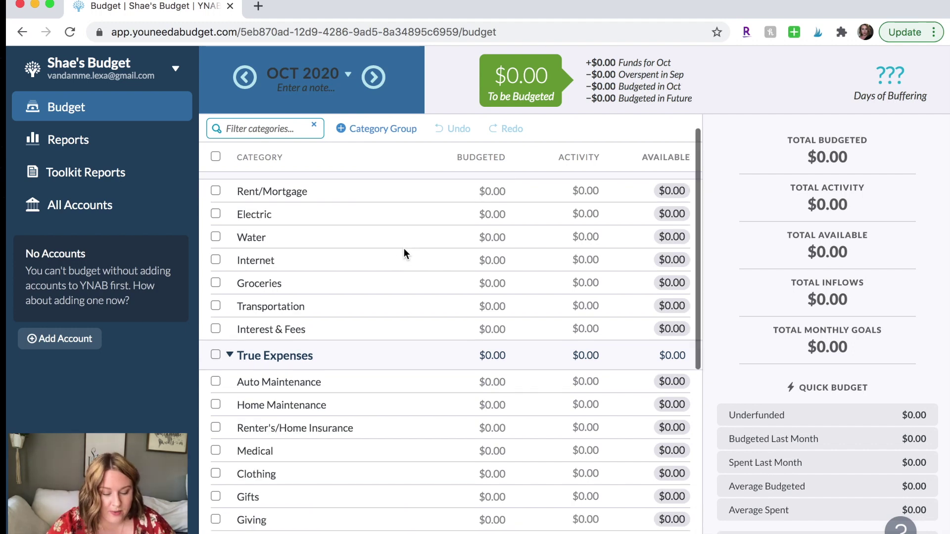
scroll(404, 248, up, 2)
scroll(404, 248, down, 3)
scroll(378, 245, up, 3)
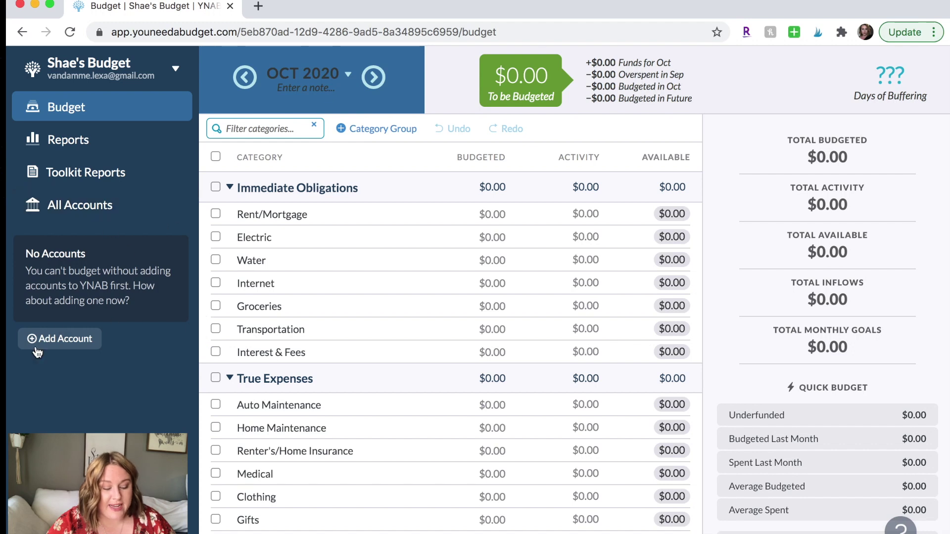
Add an unlinked checking account nicknamed Checking with a current balance of 150
click(59, 338)
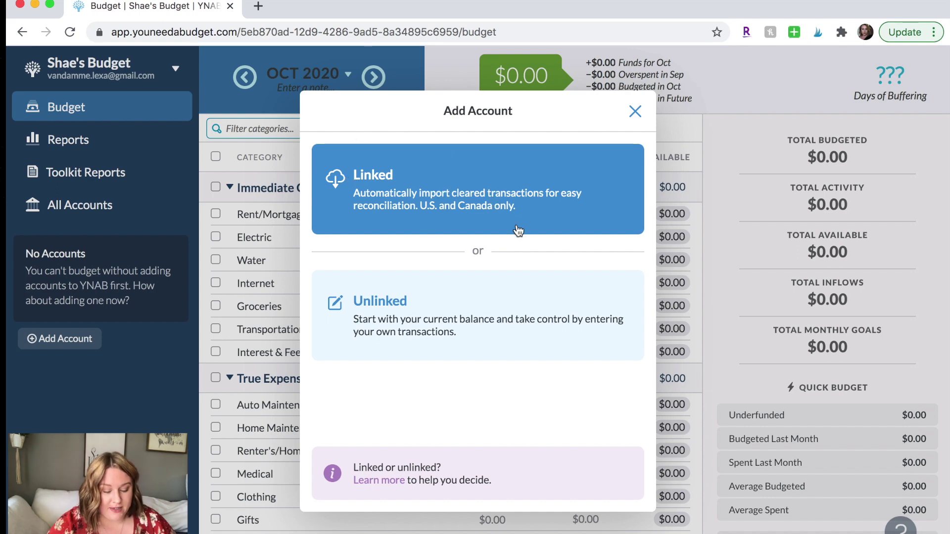
click(453, 327)
click(431, 212)
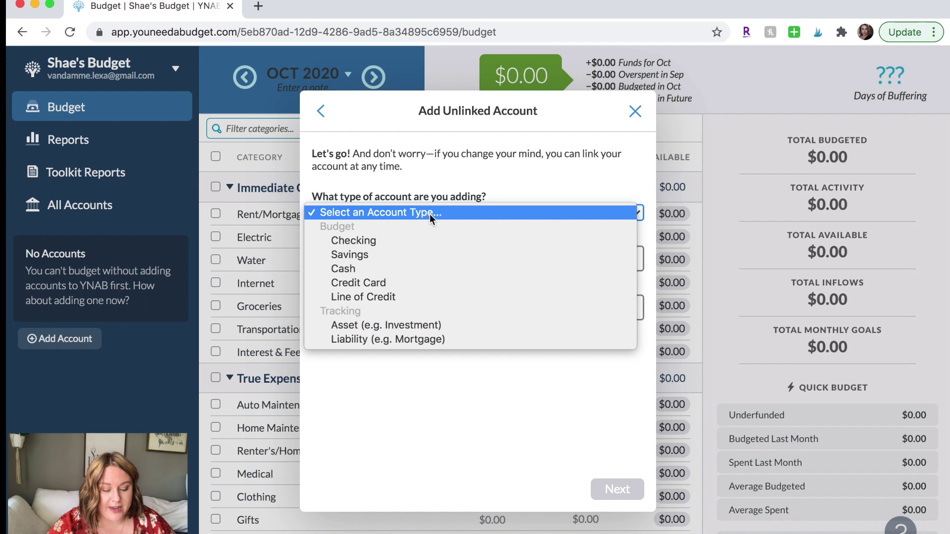
click(418, 239)
click(361, 305)
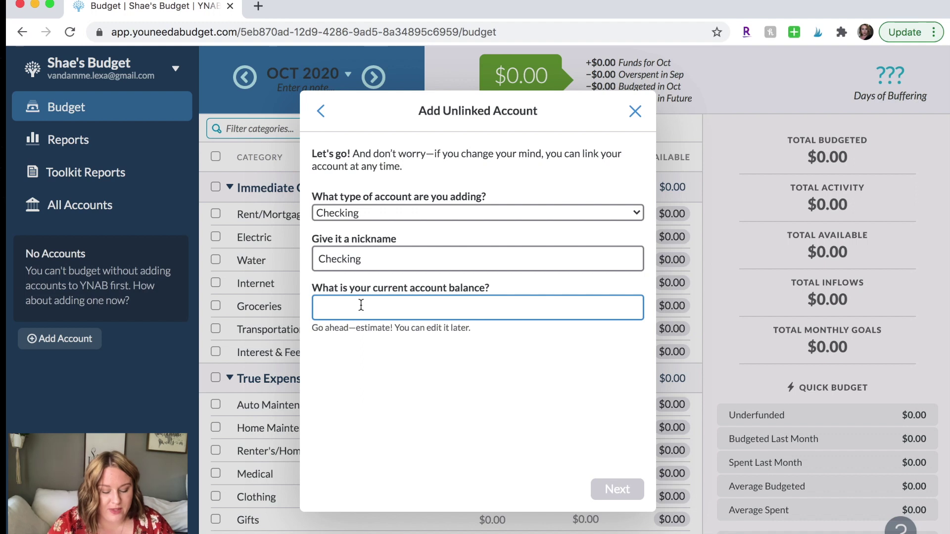
text(150)
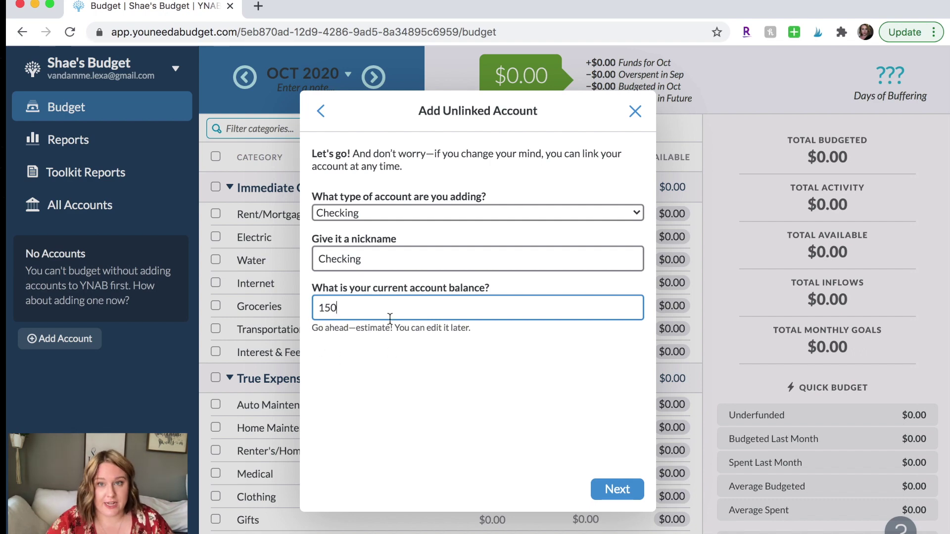
key(Return)
Add another unlinked account of type Savings, nicknamed Savings, with a current balance of 0
click(379, 297)
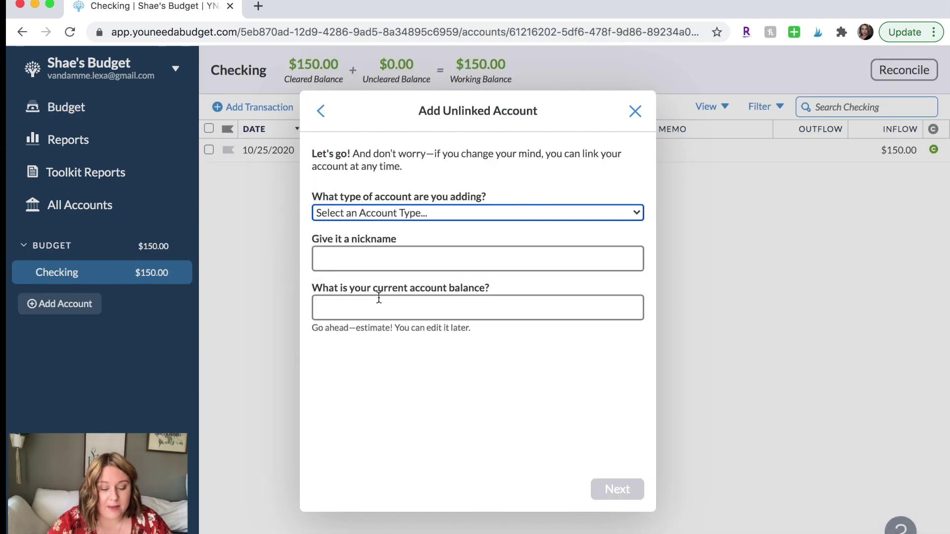
click(385, 218)
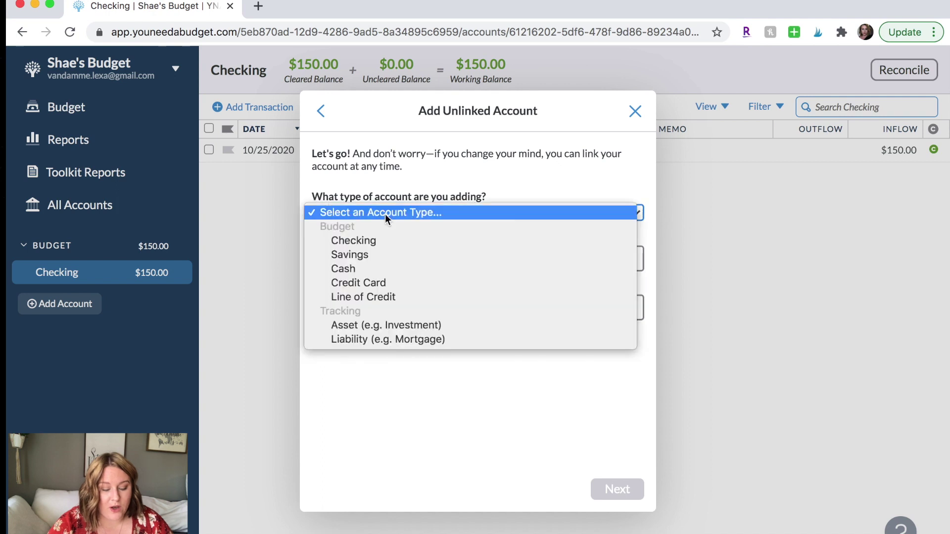
click(389, 255)
click(369, 261)
text(Savings)
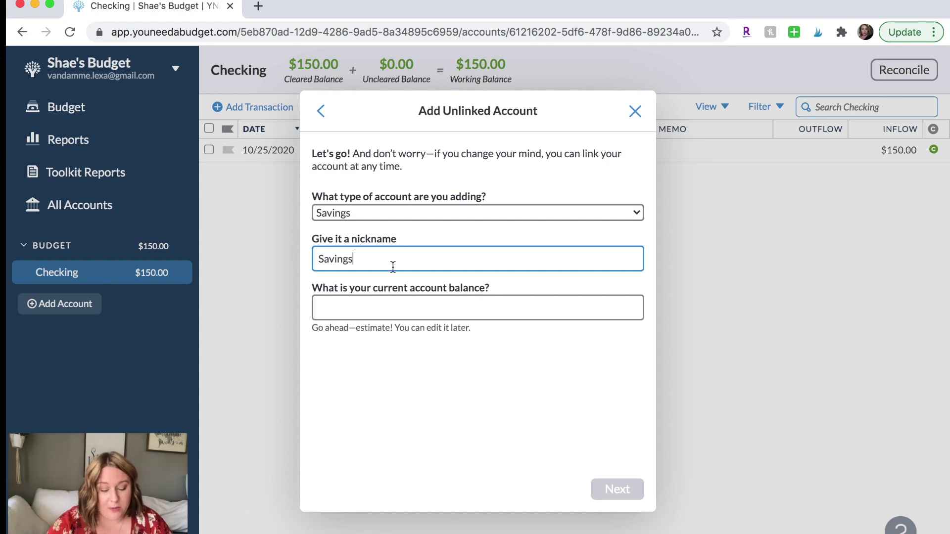
text(0)
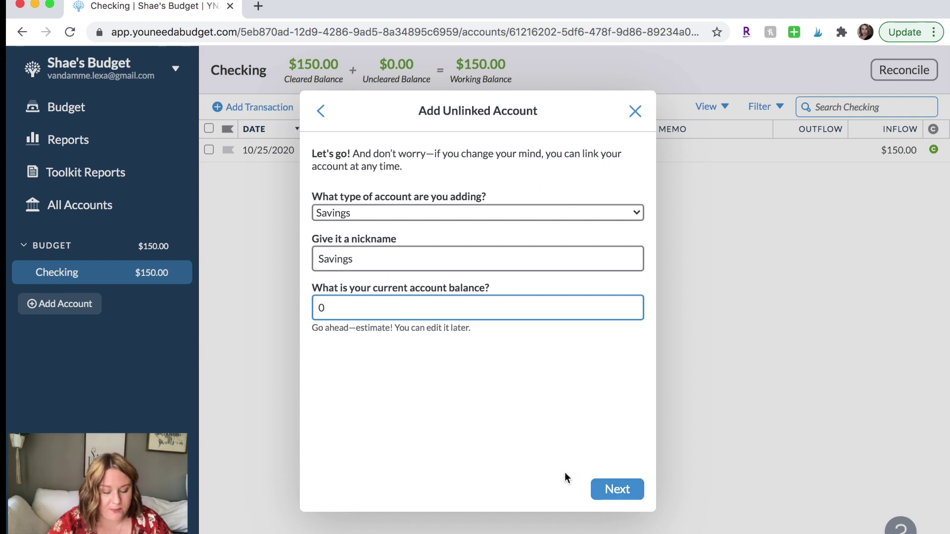
Add an unlinked credit card account nicknamed Capital One with a current balance of 5881.44
click(402, 212)
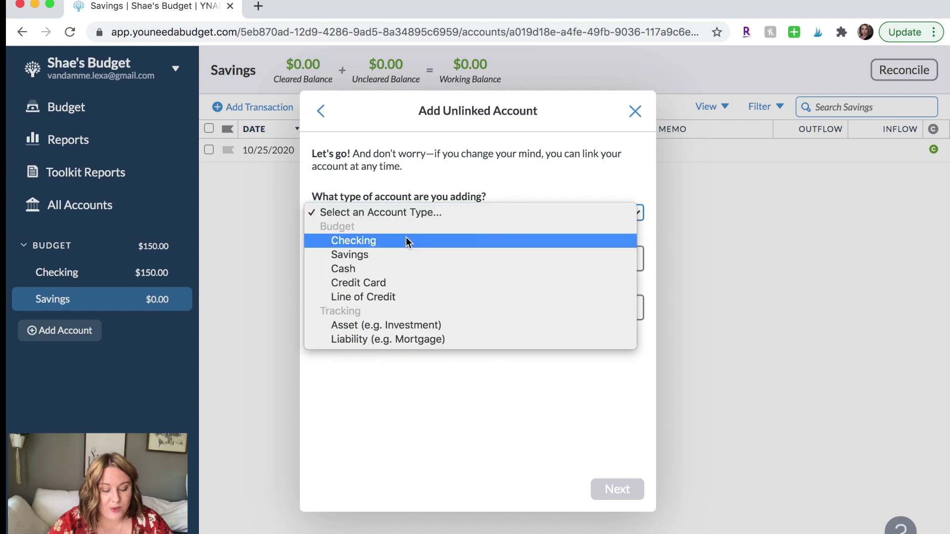
click(404, 281)
text(Capital One)
click(347, 308)
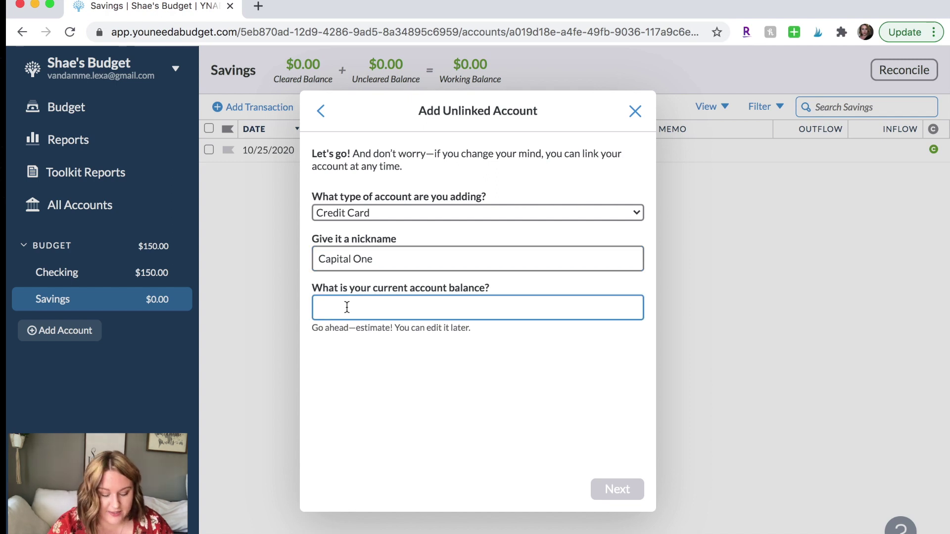
text(5881.44)
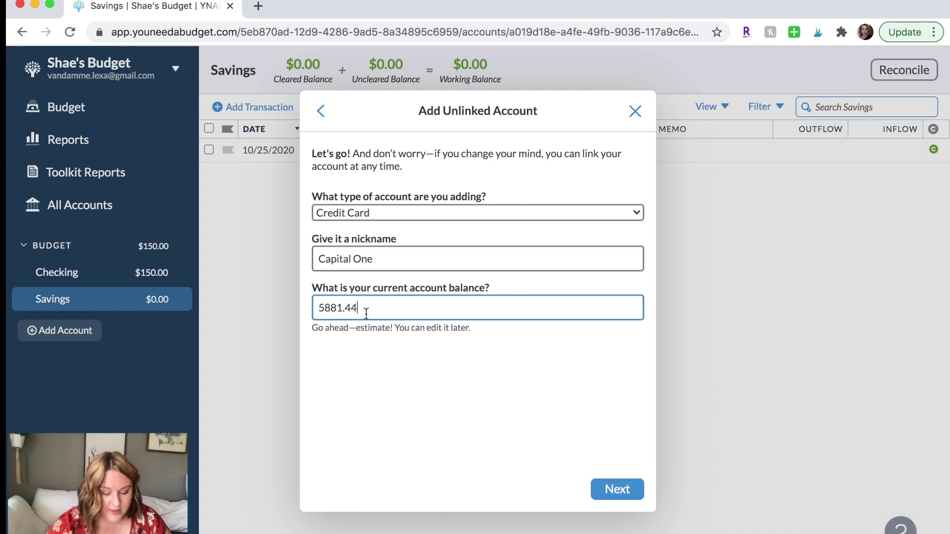
click(617, 489)
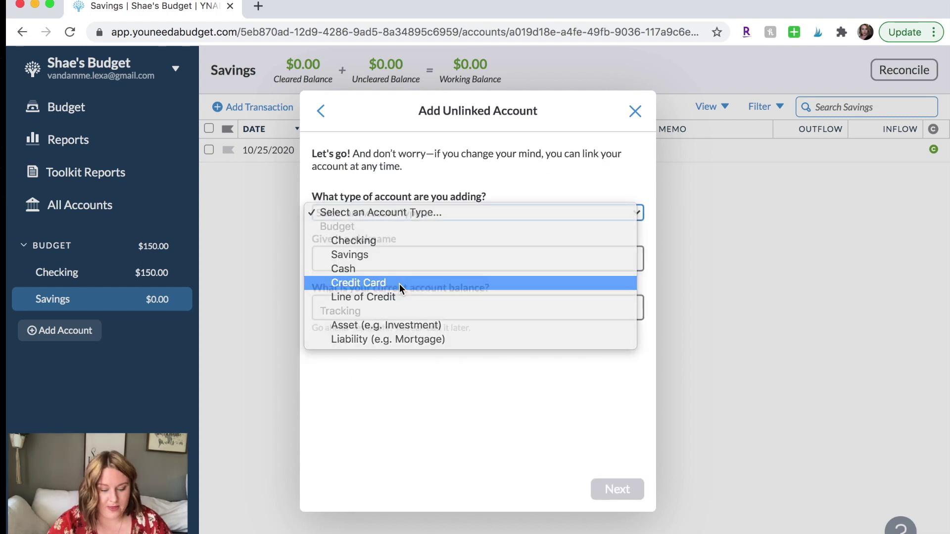
Add an unlinked credit card account nicknamed Cabella's CC with a balance of 1948.94, skipping budgeting for that balance for now
click(399, 284)
click(365, 255)
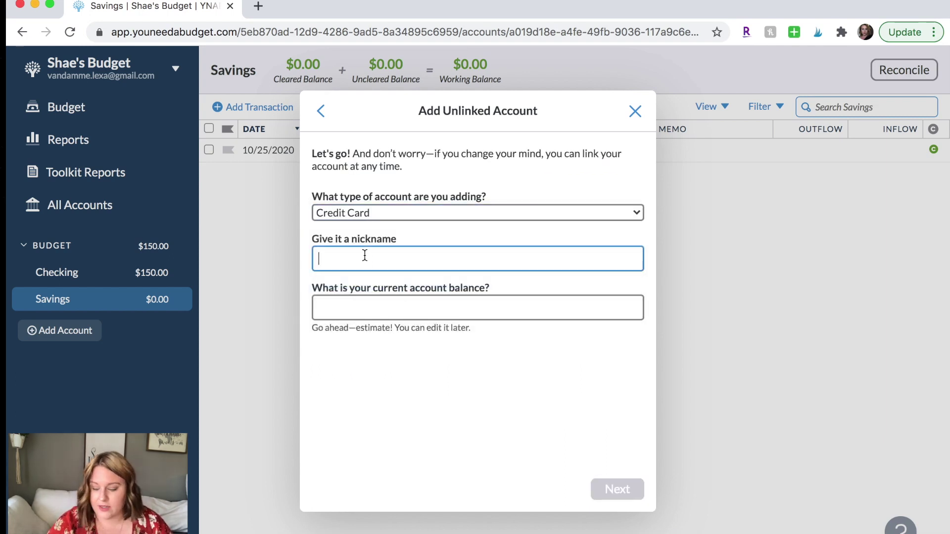
text(Cabella's CC)
click(353, 306)
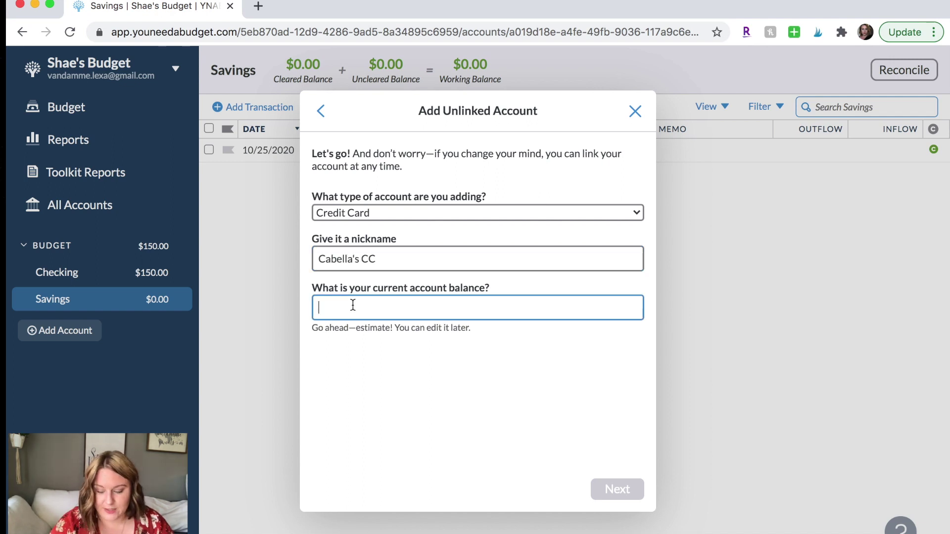
text(1948.94)
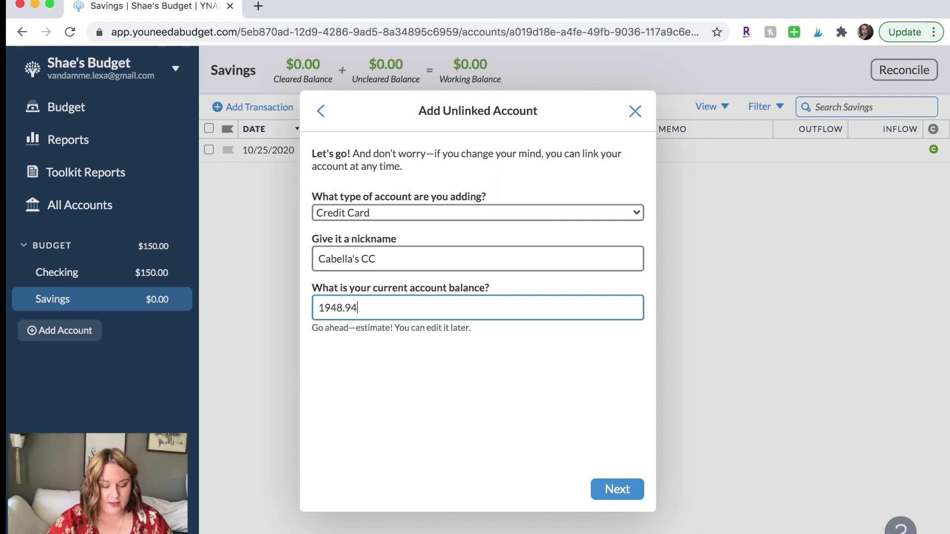
key(Return)
click(377, 400)
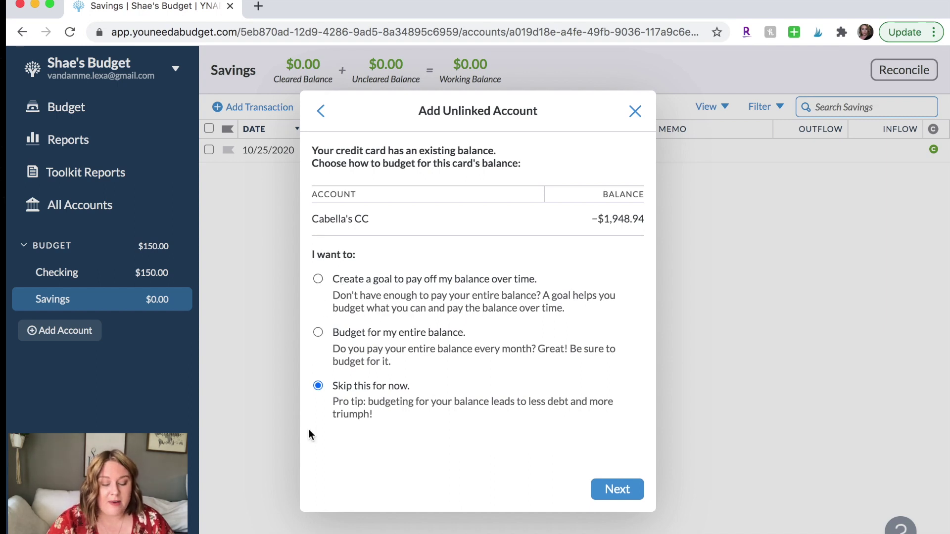
click(626, 491)
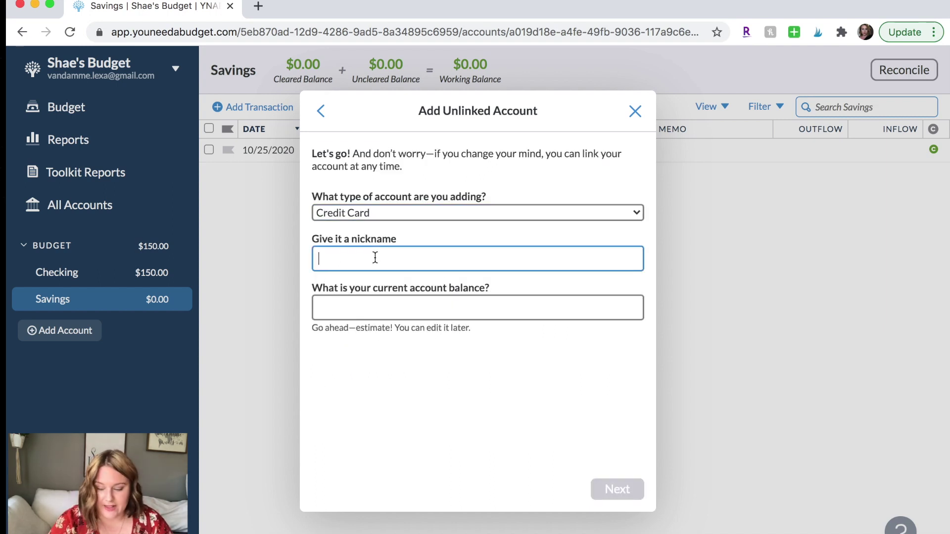
Add a credit card account nicknamed Kohl's Card with a balance of 876.30, skip budgeting for its balance, and close the account setup
text(Kohl's Card)
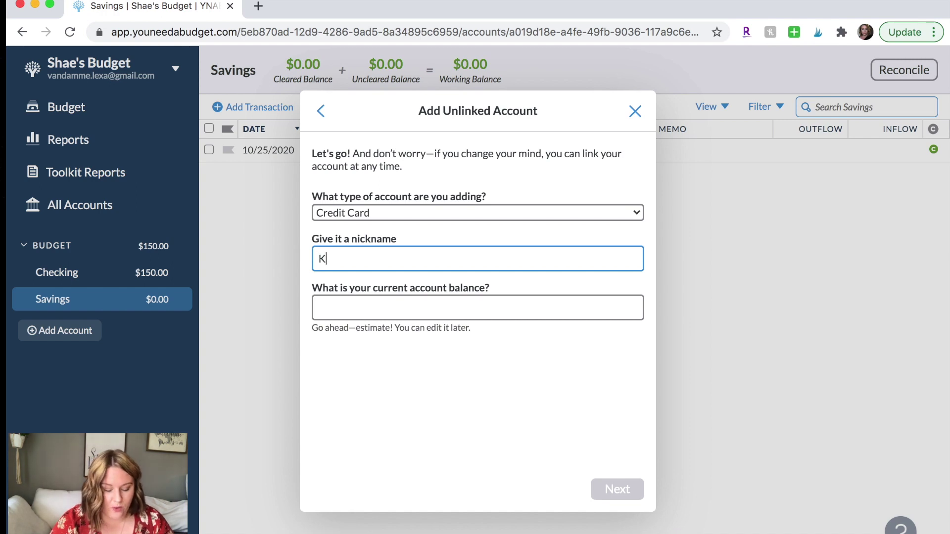
click(348, 310)
text(876.30)
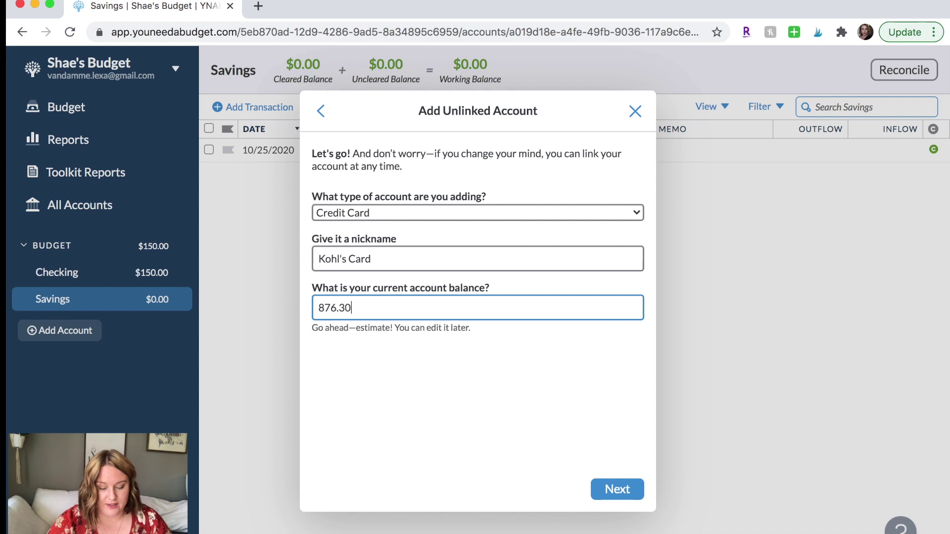
click(617, 489)
click(366, 391)
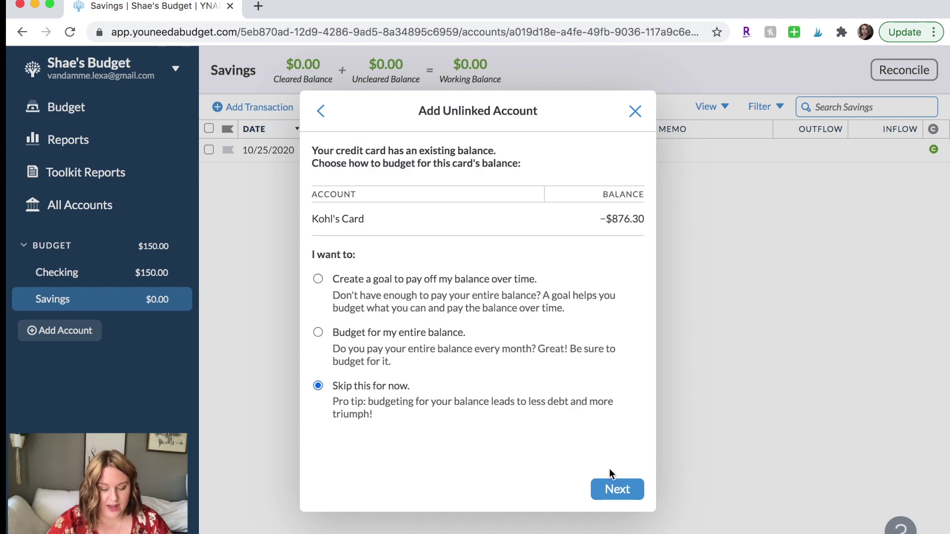
click(611, 489)
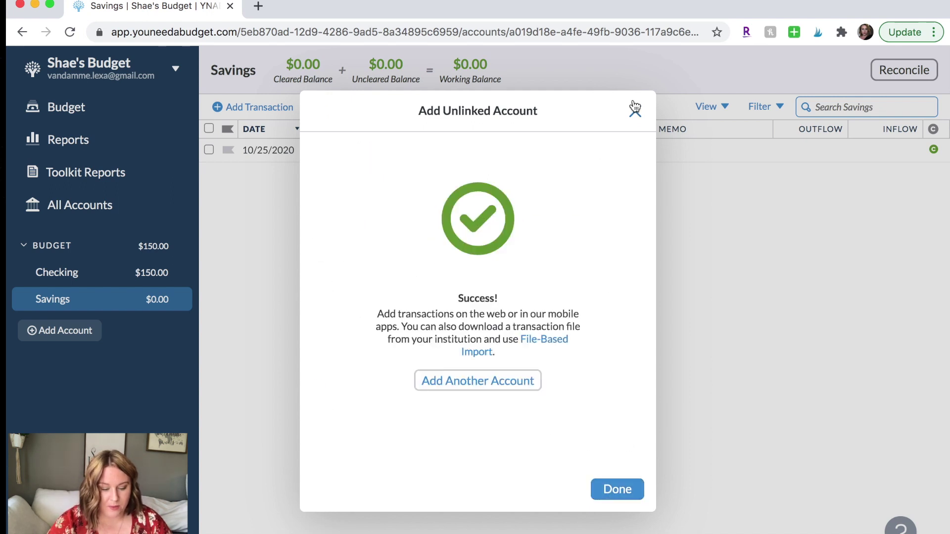
click(636, 111)
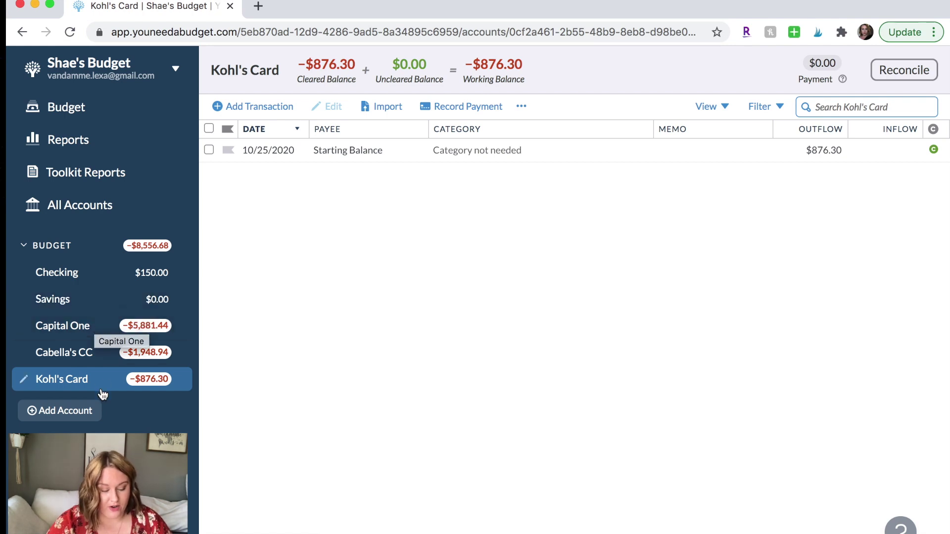
Add an unlinked liability account nicknamed Student Loans with a current balance of 33,900
click(75, 411)
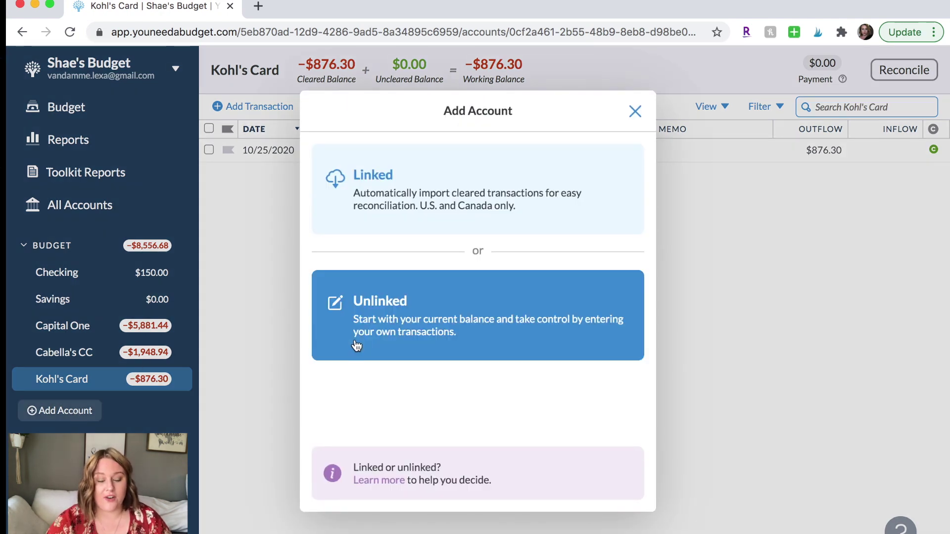
click(393, 332)
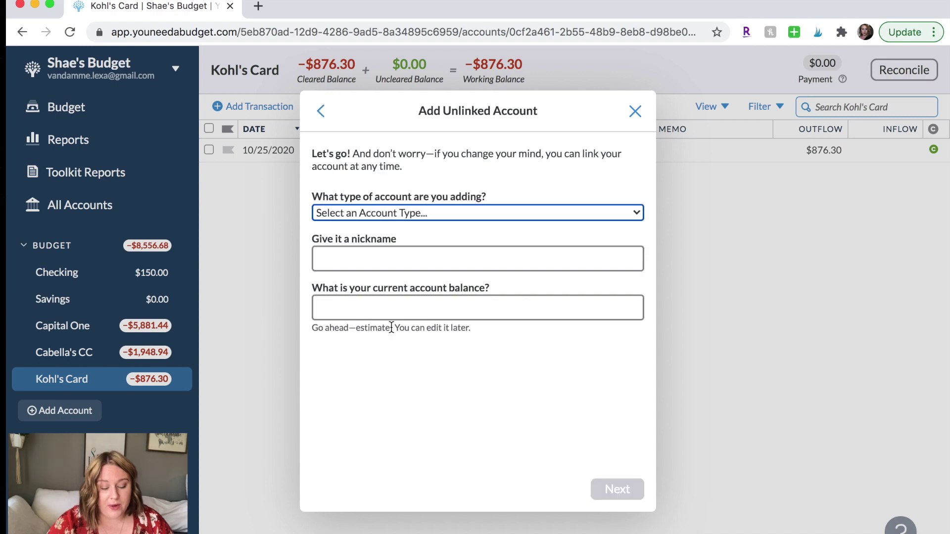
click(386, 216)
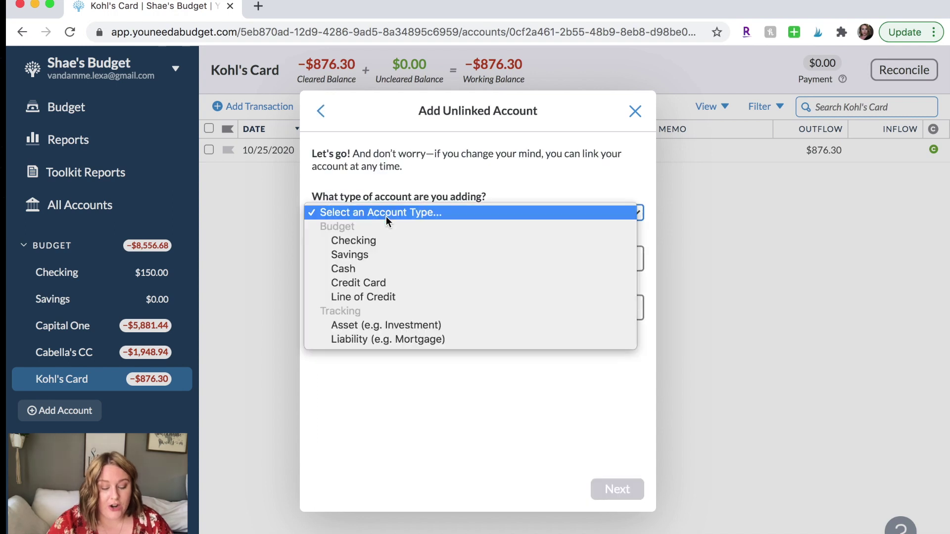
click(349, 340)
click(370, 250)
text(S)
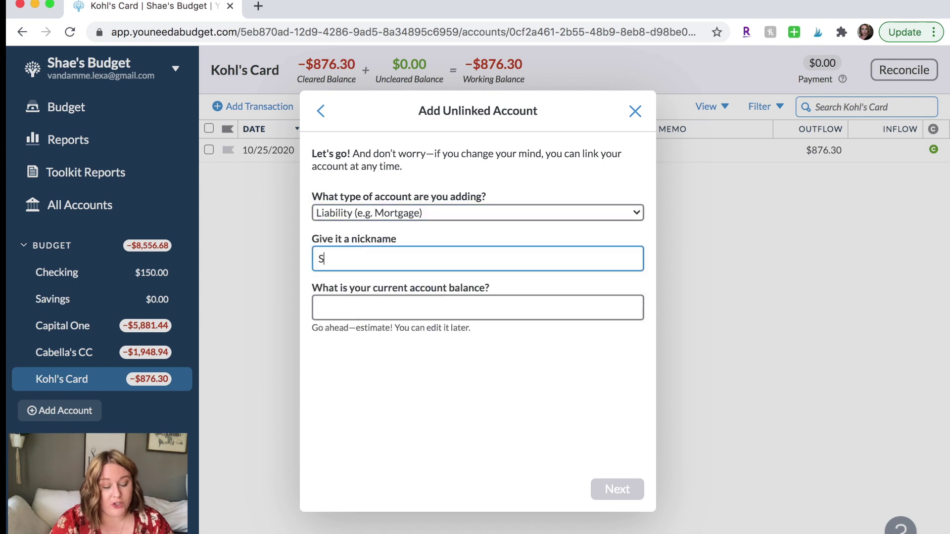
text(tudent Loans)
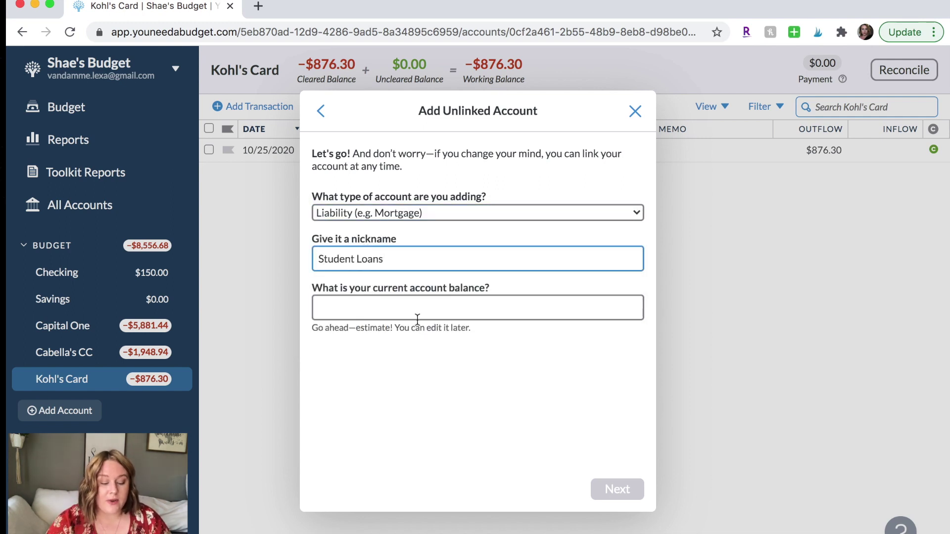
click(413, 311)
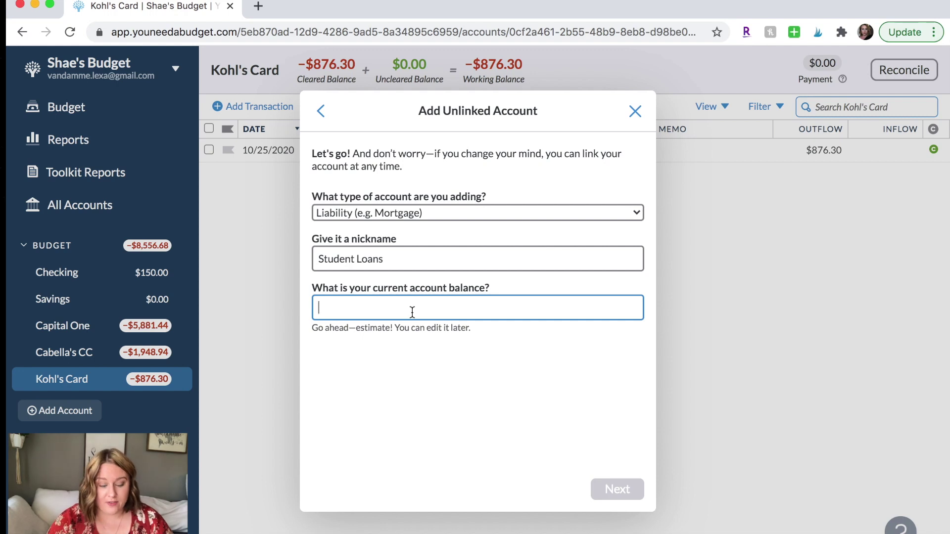
text(33,900)
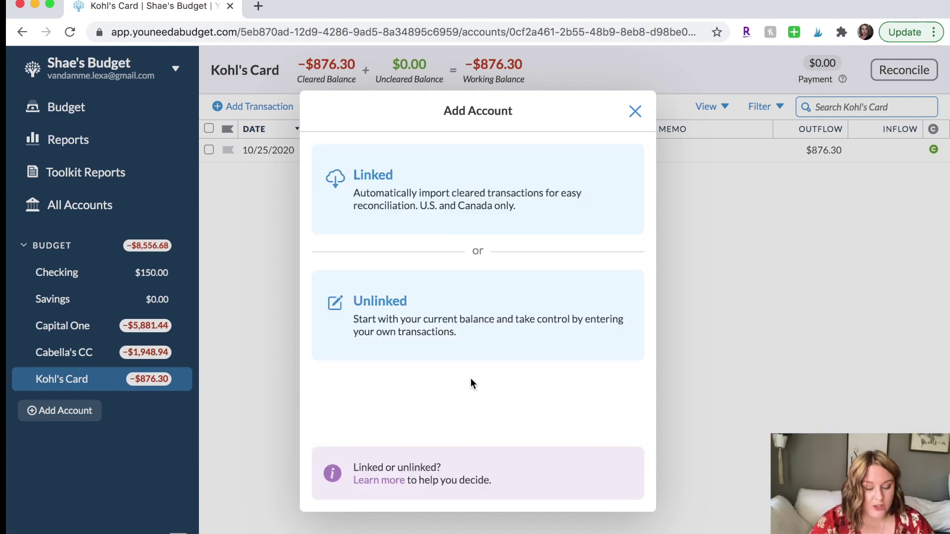
Add an unlinked liability account nicknamed Car Loan with a current balance of 3623.59
click(435, 317)
click(415, 212)
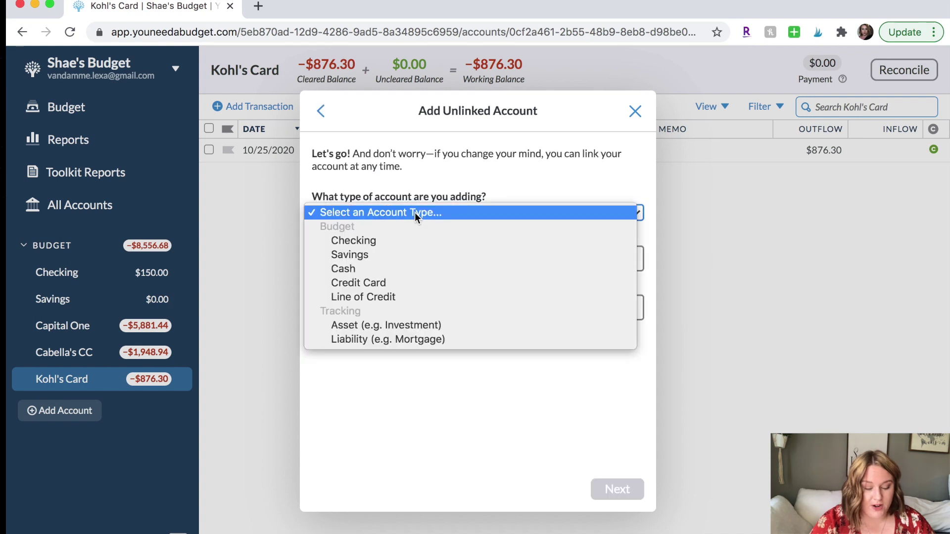
click(399, 338)
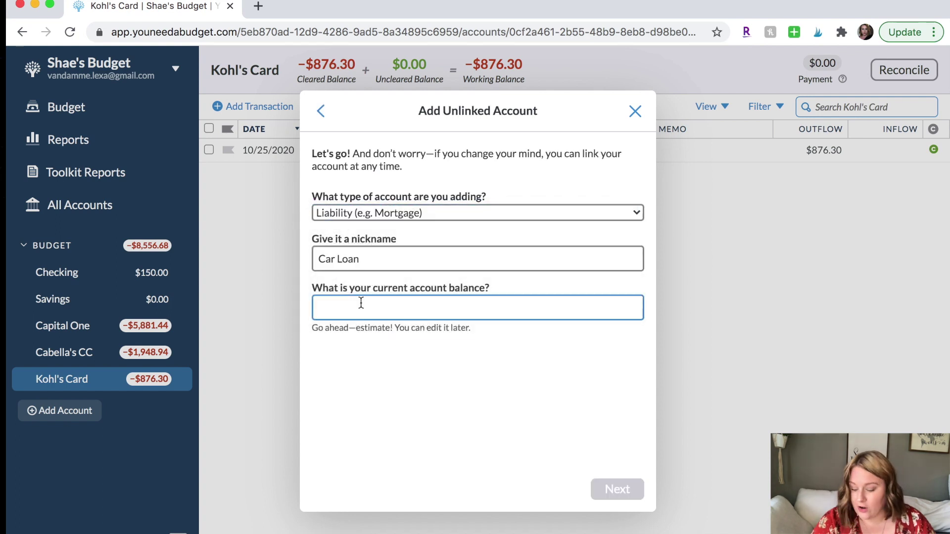
text(3)
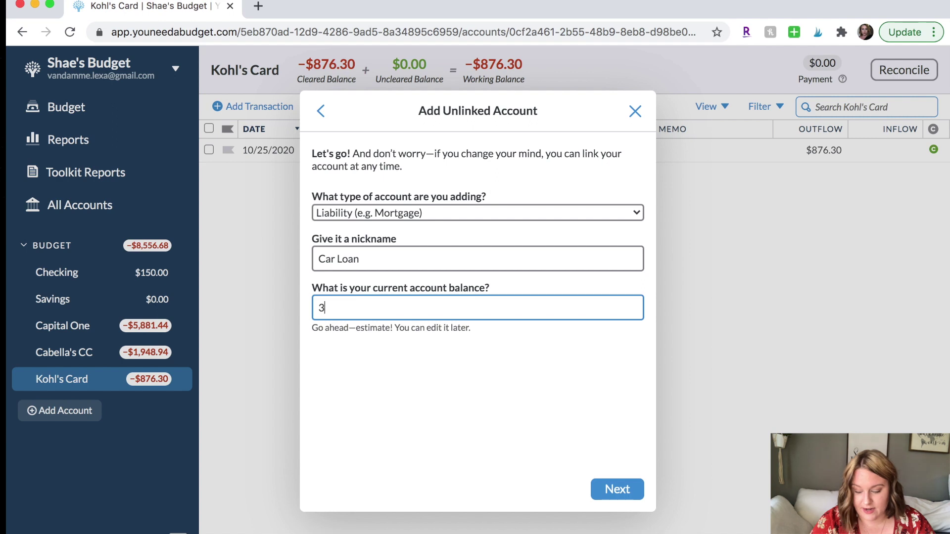
text(,623)
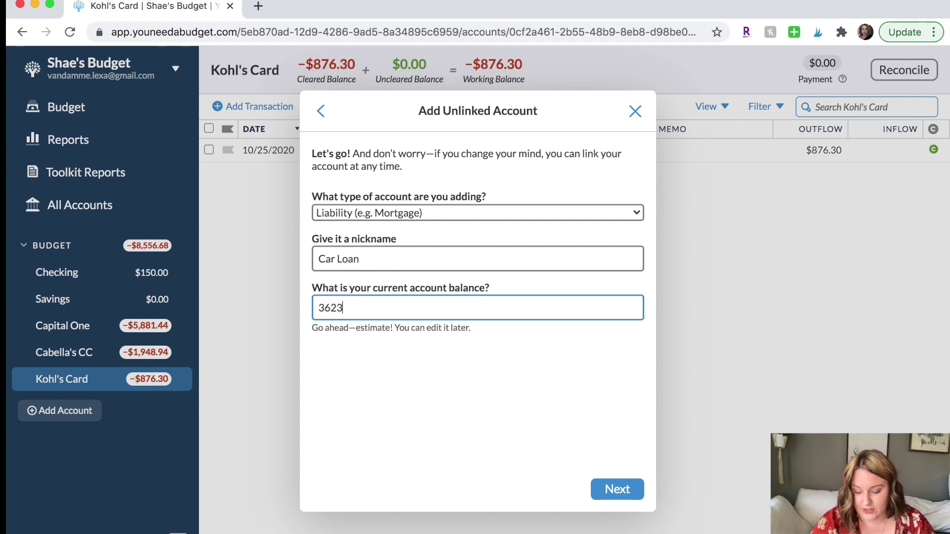
text(.59)
click(611, 491)
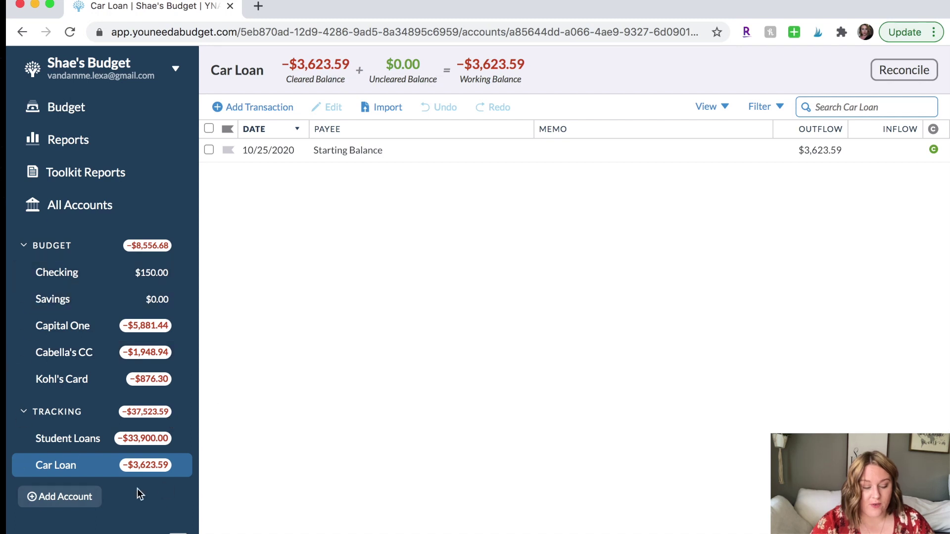
Open the October 2020 budget and rename the Immediate Obligations category group to Fixed Expenses
click(73, 109)
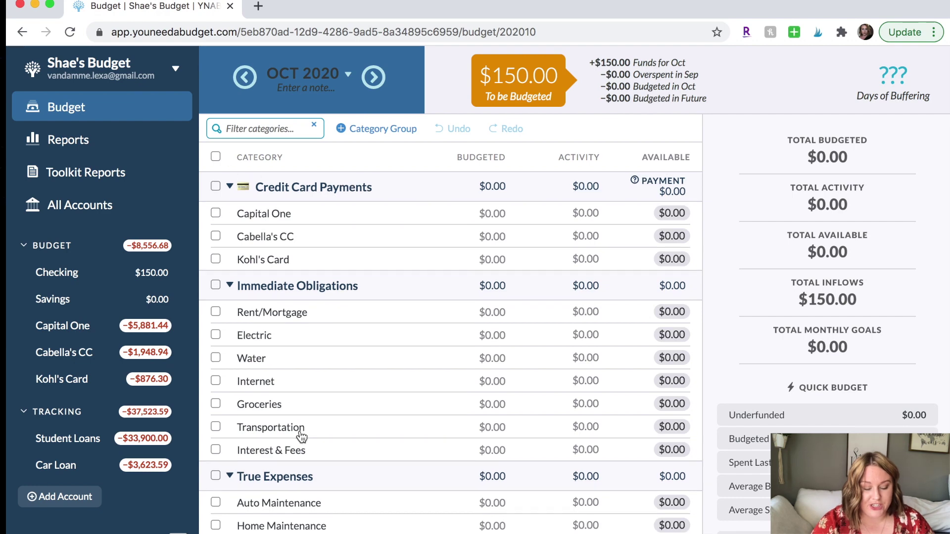
scroll(300, 430, down, 10)
scroll(300, 430, up, 5)
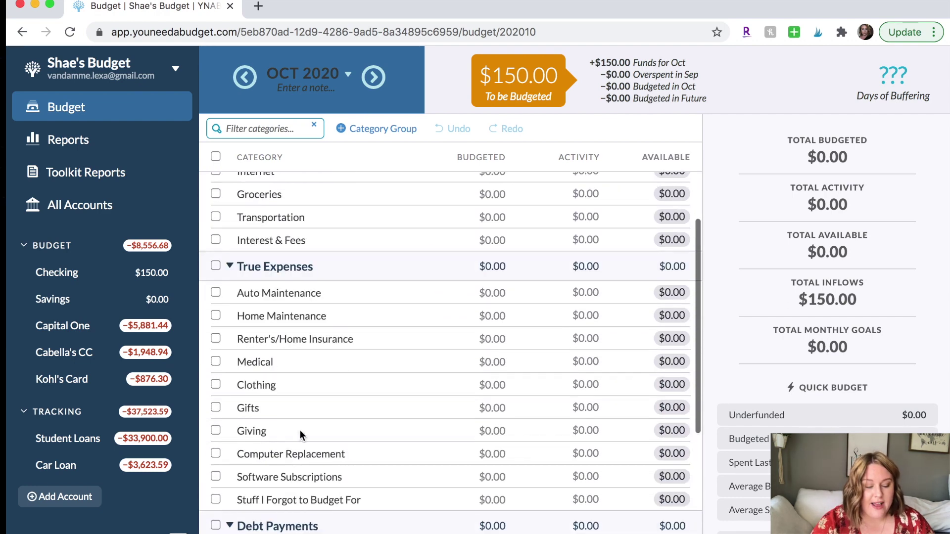
scroll(255, 248, up, 5)
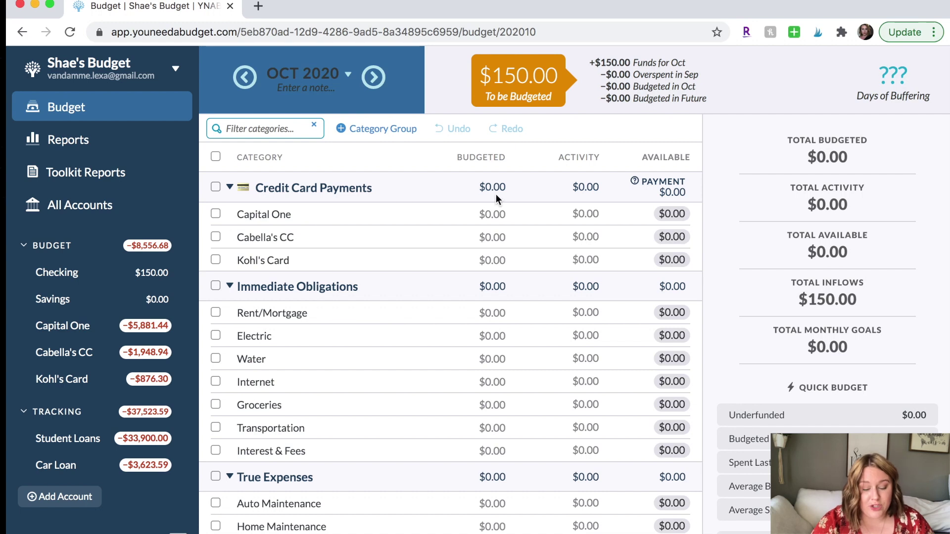
click(395, 218)
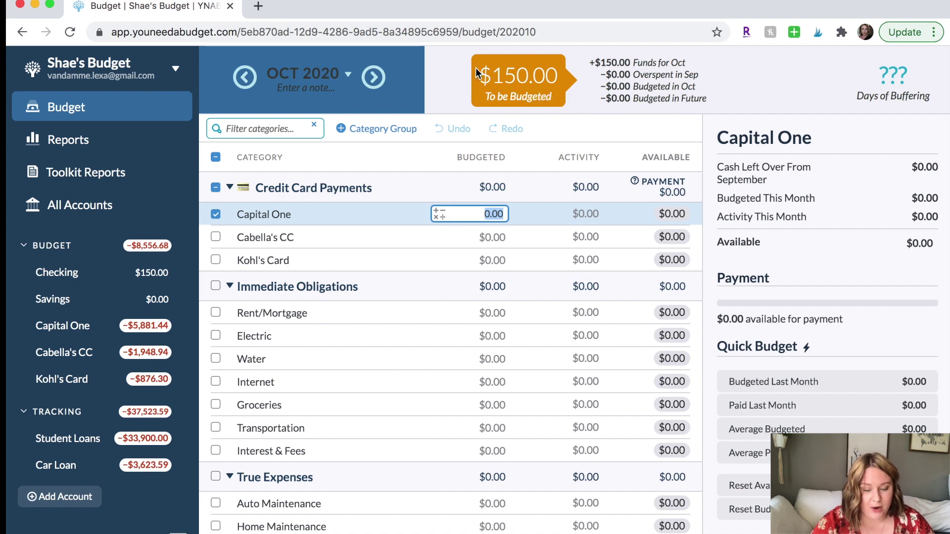
click(301, 294)
drag(299, 327, 53, 333)
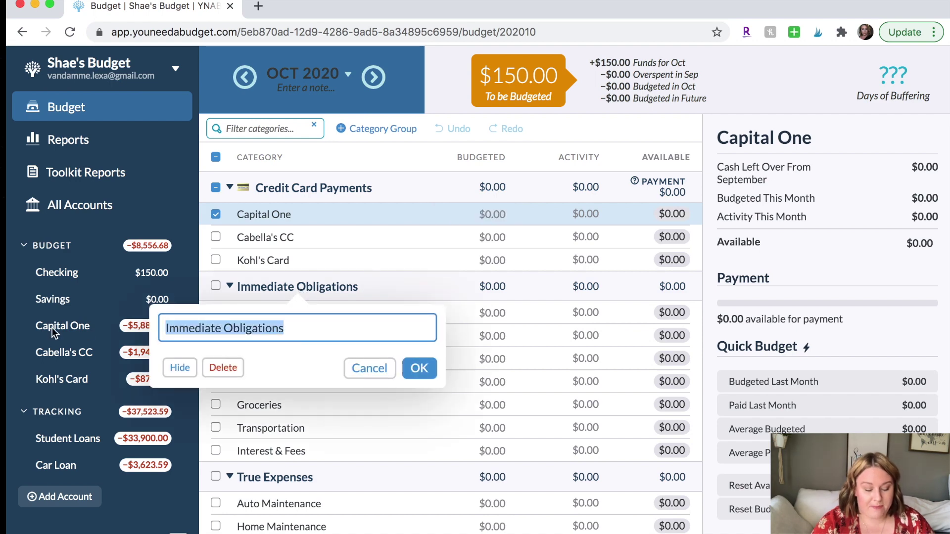
text(Fixed Expenses)
click(427, 370)
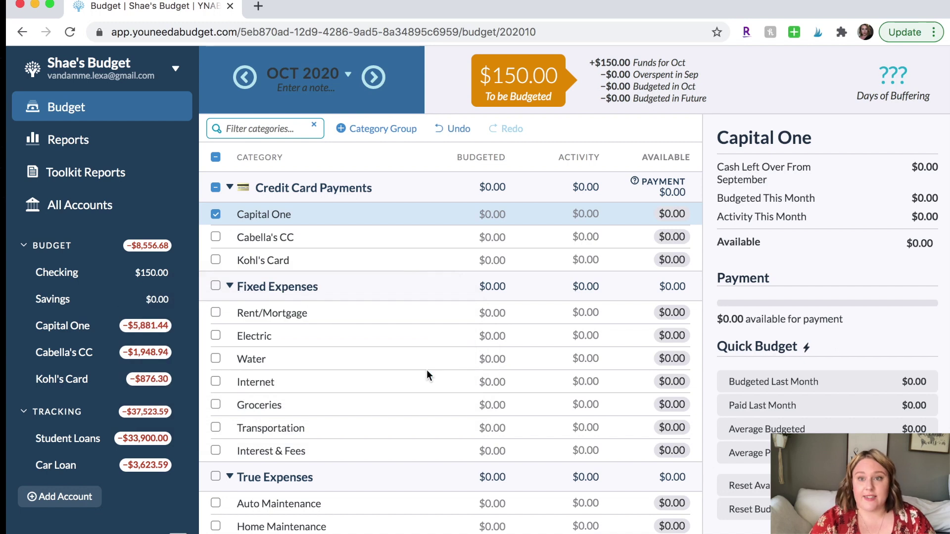
Rename the Rent/Mortgage category under Fixed Expenses to Rent
click(284, 318)
key(BackSpace)
key(BackSpace)
key(BackSpace)
key(BackSpace)
key(BackSpace)
key(BackSpace)
key(BackSpace)
key(BackSpace)
key(BackSpace)
click(393, 394)
Rename the Electric, Water and Internet categories to Child Support, Medical Loan and Student Loan
text(Child Support)
click(392, 420)
text(Medical Loan)
key(Return)
text(Student Loan)
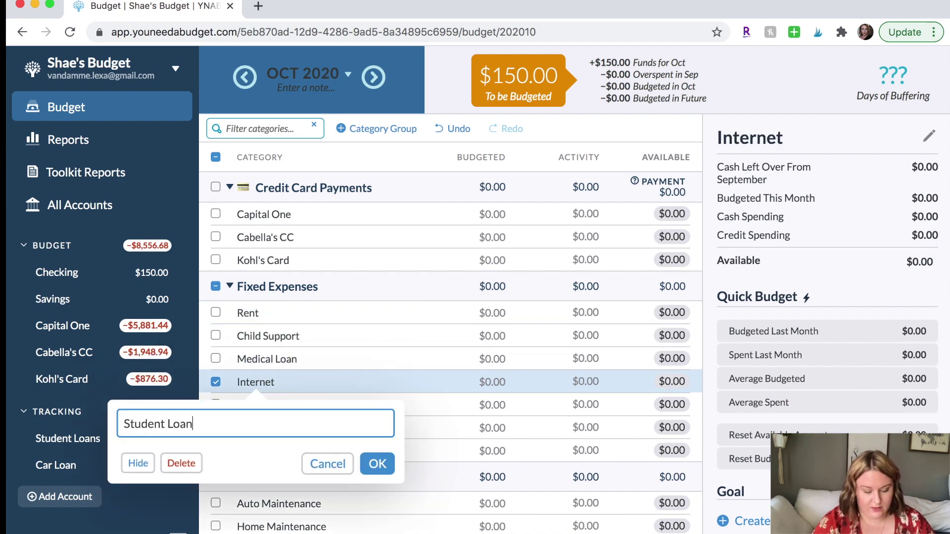
key(Return)
Rename the Groceries, Transportation and Interest & Fees categories to Phone, Internet and Netflix
key(BackSpace)
key(BackSpace)
key(BackSpace)
key(BackSpace)
key(BackSpace)
key(BackSpace)
key(BackSpace)
key(BackSpace)
key(BackSpace)
text(Phone)
key(Return)
key(Return)
text(Netflix)
click(394, 412)
Add the categories Pandora, Amazon Prime and Car Insurance to the Fixed Expenses group
click(328, 287)
text(Pandora)
key(Return)
click(331, 290)
text(Amazon Prime)
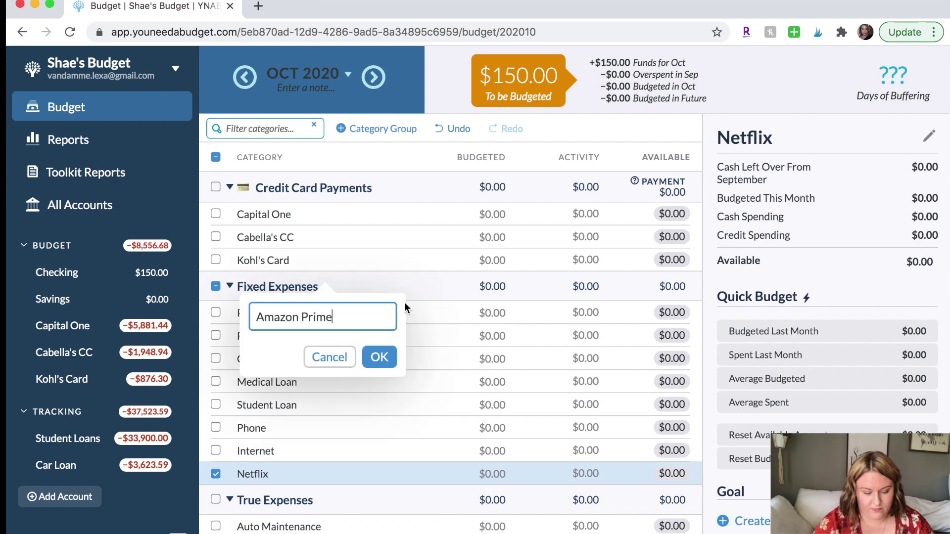
key(Return)
text(Car lnsurance)
key(Return)
Add the categories MeUndies, Car Loan, iPhone and Medical Bill to the Fixed Expenses group
text(Mortgage)
key(Return)
text(Car Loan)
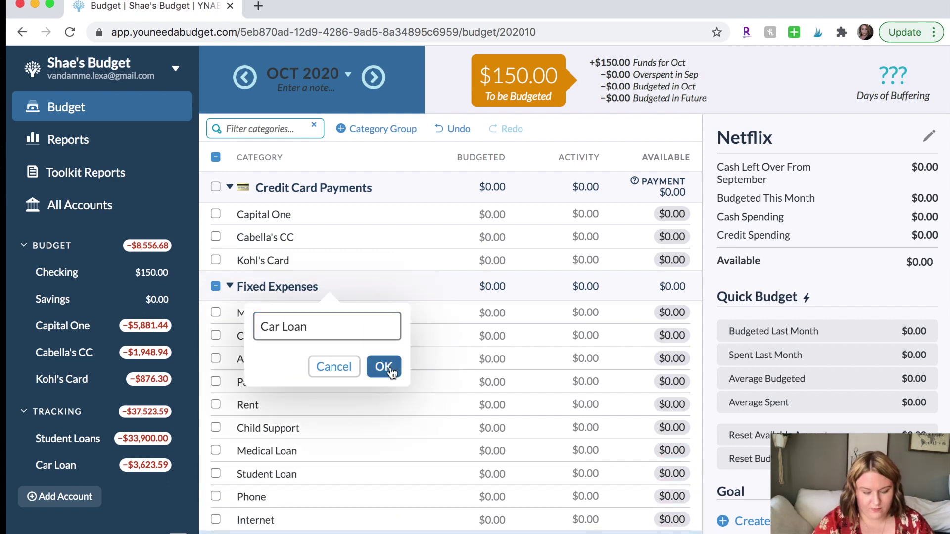
key(Return)
text(iPhone)
key(Return)
click(325, 287)
text(Medical Bills)
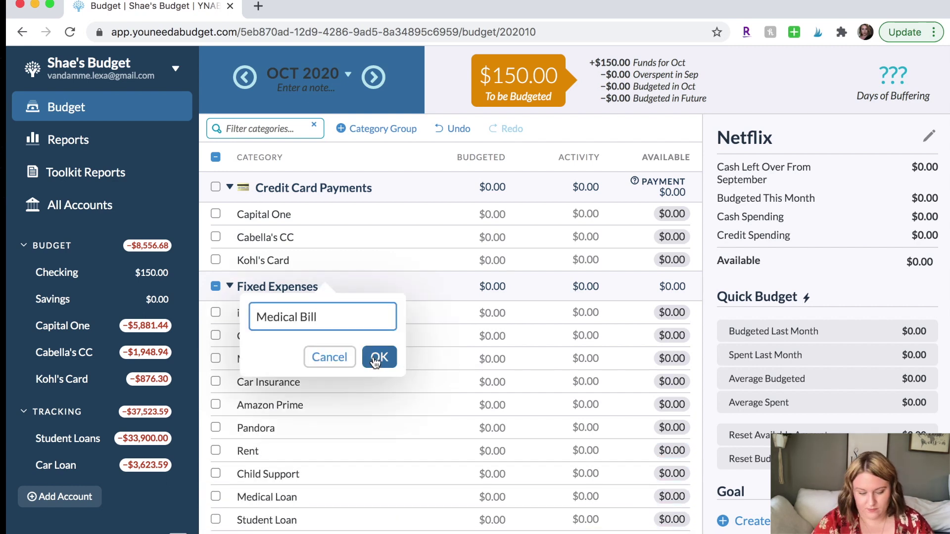
key(Return)
Add the categories Capital One Payment, Cabella's Payment and Kohl's Payment to the Fixed Expenses group
text(Capital One Payment)
key(Return)
text(Cabella's Payment)
key(Return)
text(Kohl's Payment)
click(390, 366)
Go through the Fixed Expenses categories and create goals for the payment categories, starting with Kohl's Payment
scroll(390, 368, down, 3)
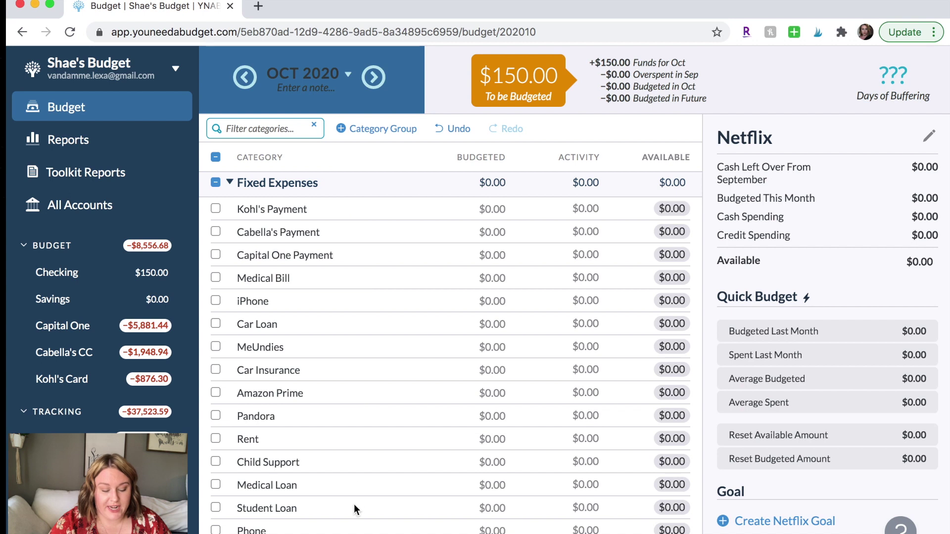
scroll(354, 509, down, 2)
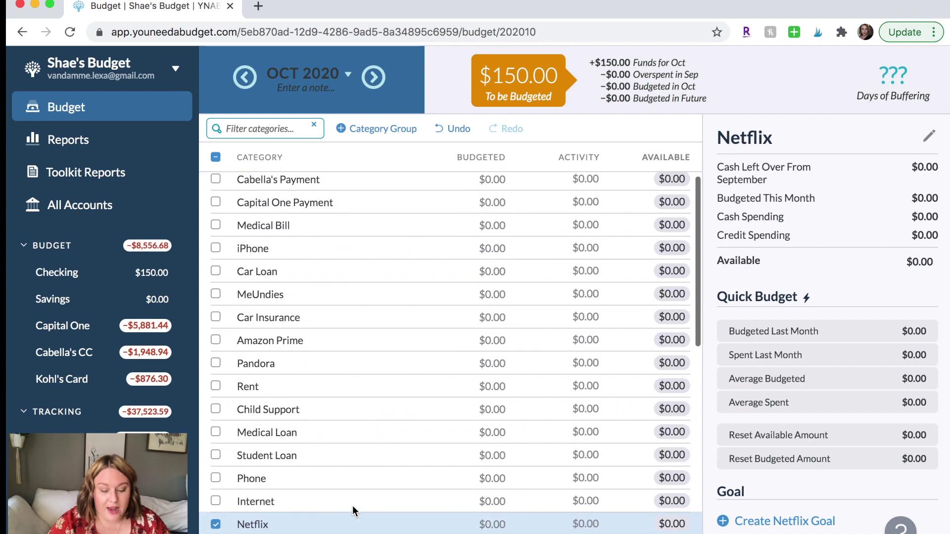
scroll(352, 506, up, 4)
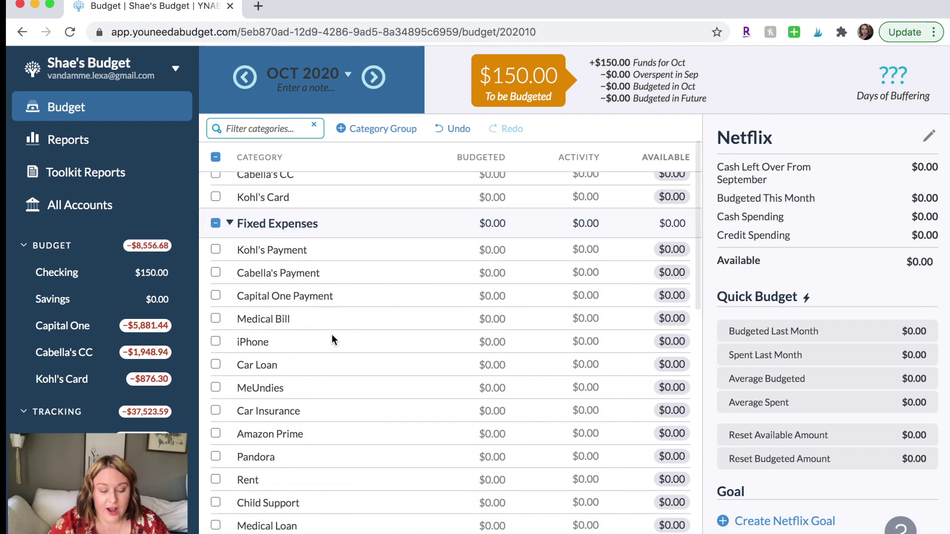
scroll(332, 351, down, 3)
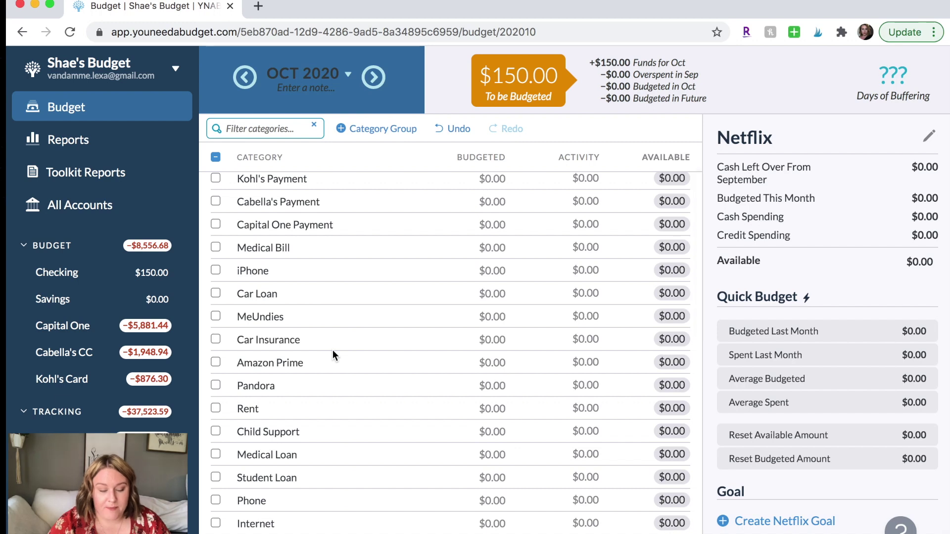
scroll(351, 199, up, 1)
click(351, 210)
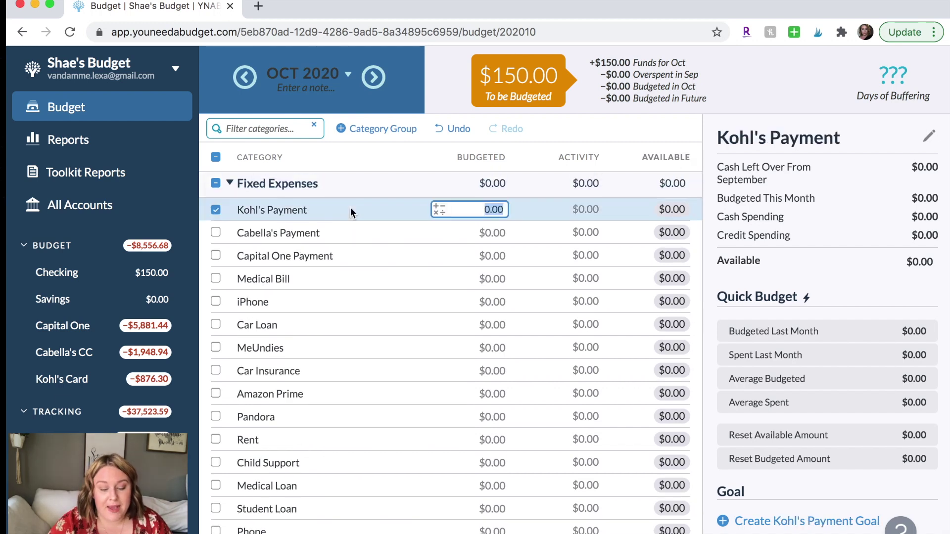
click(343, 235)
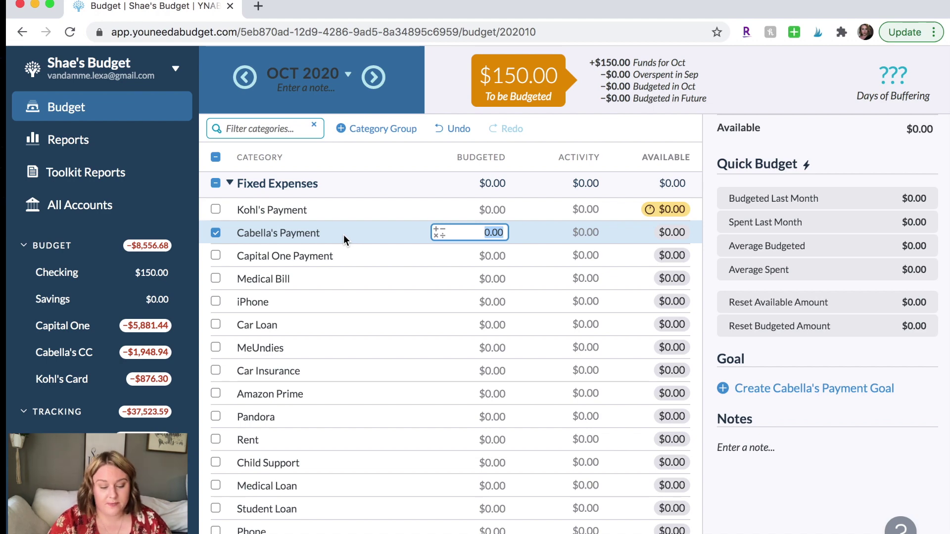
click(614, 264)
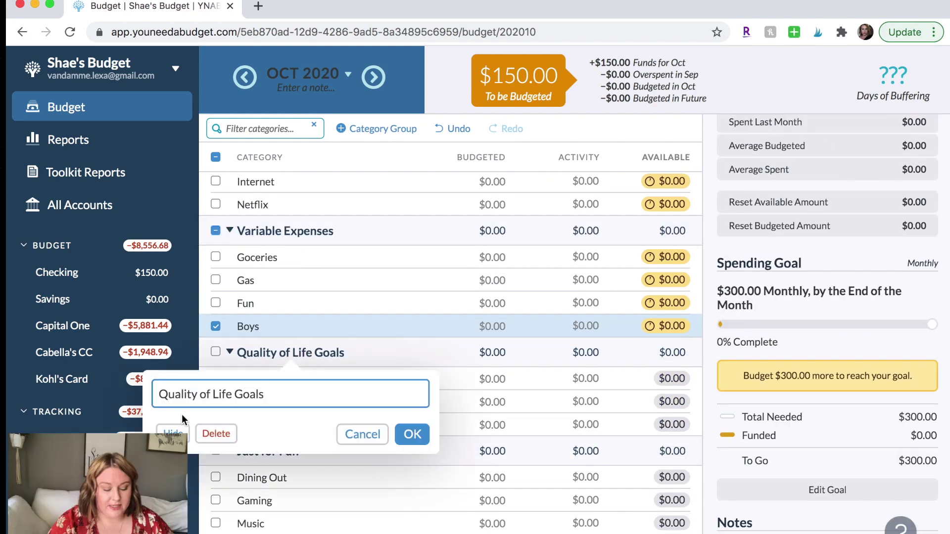
Delete the Quality of Life Goals category group and rename the Just for Fun group to Sinking Funds
click(213, 433)
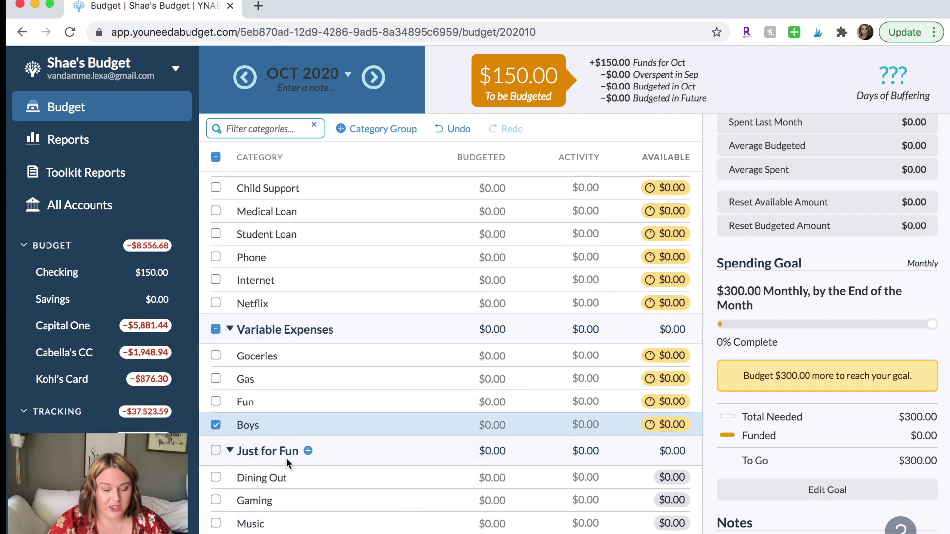
click(275, 452)
drag(193, 373, 62, 358)
text(Sinking Funds)
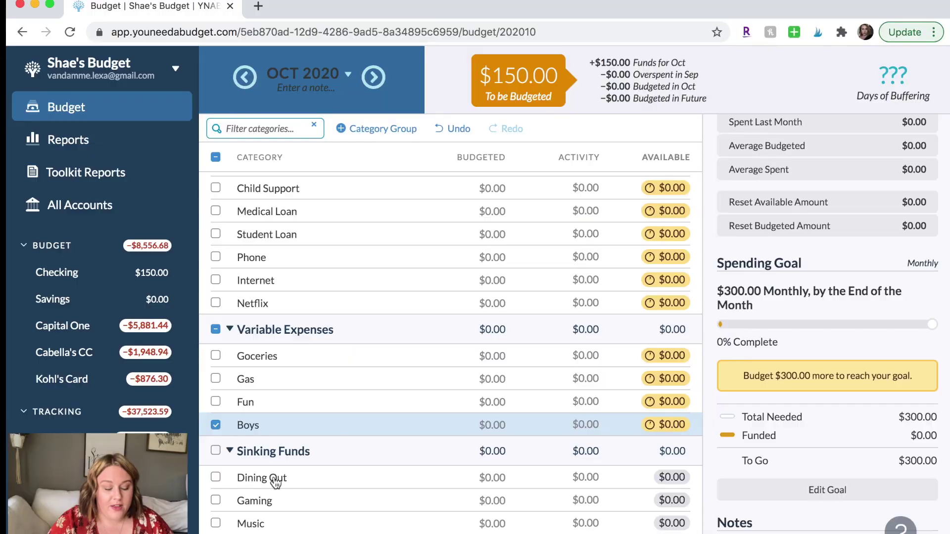
Rename the Dining Out category to Emergency Fund and the Gaming category to Boys Sinking Fund
click(262, 479)
drag(213, 407, 102, 393)
text(Emergency Fund)
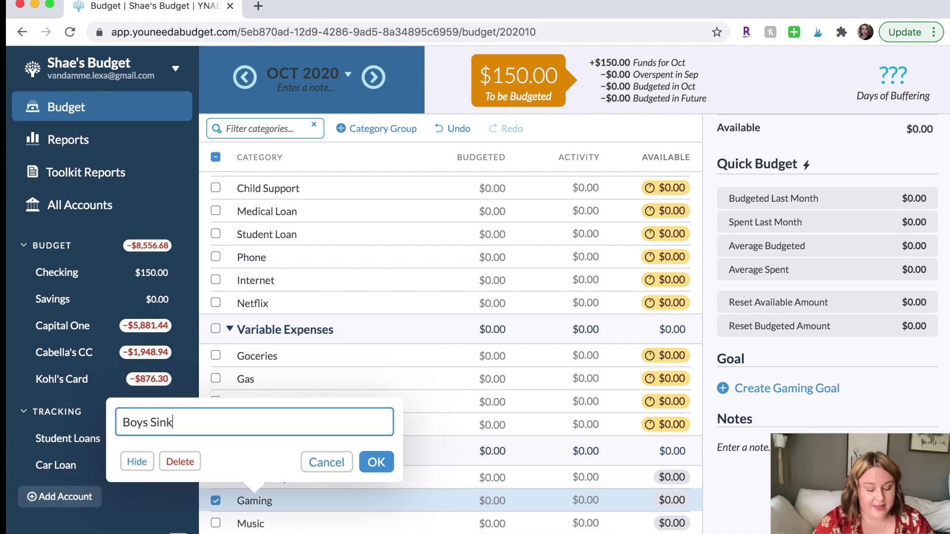
text(ng )
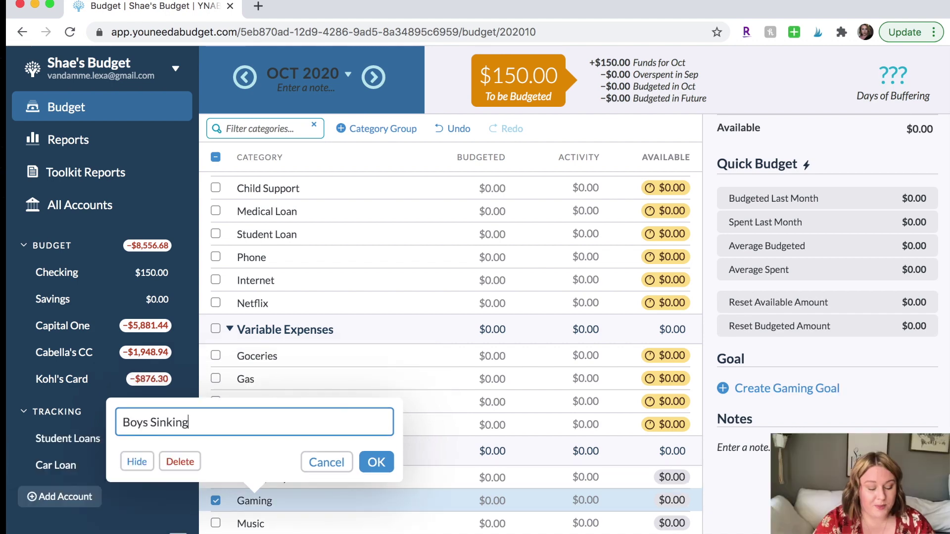
text(Fund)
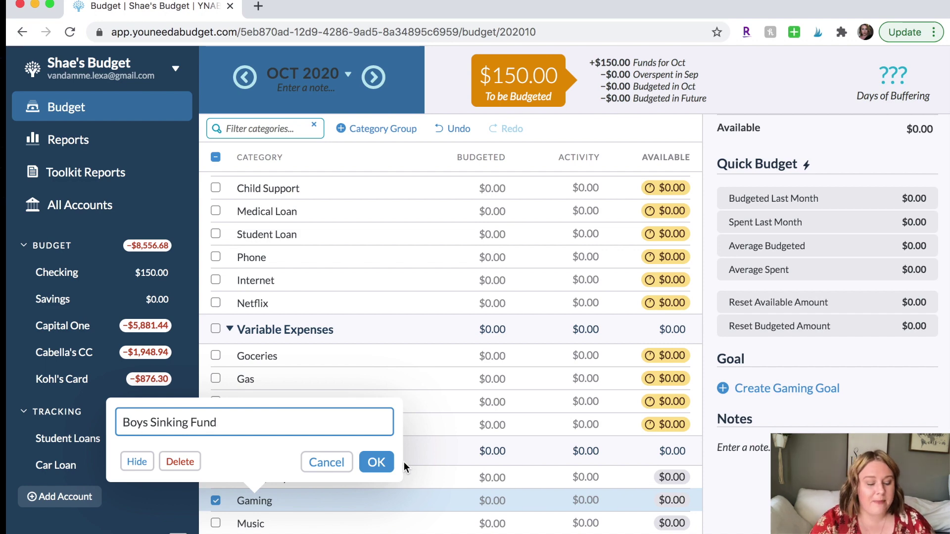
click(376, 462)
Rename the Music category under Sinking Funds to Treat Yo Self
click(251, 524)
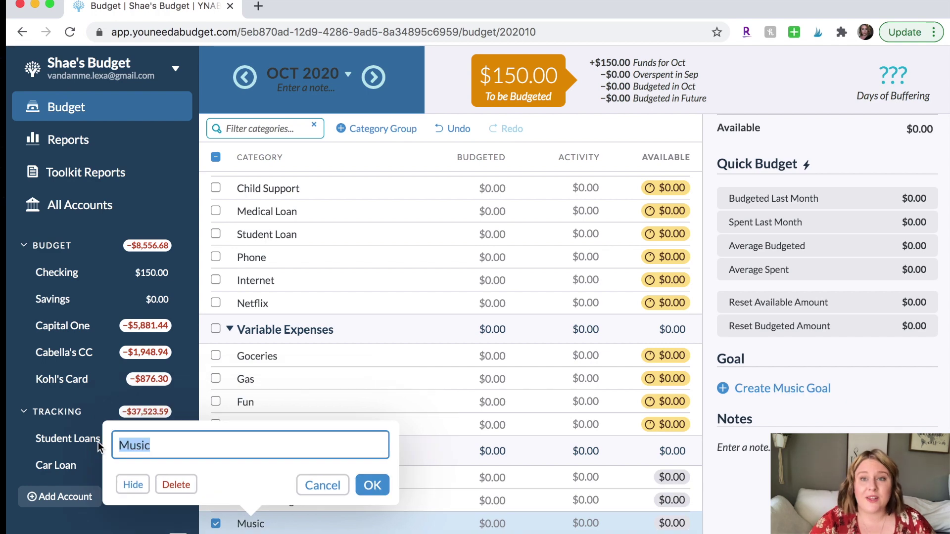
text(Treat Yo Self)
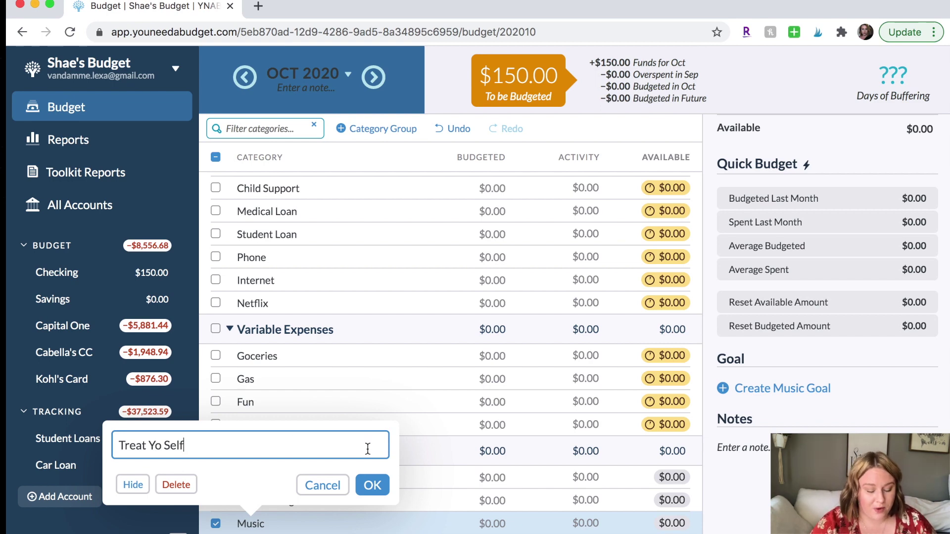
click(374, 486)
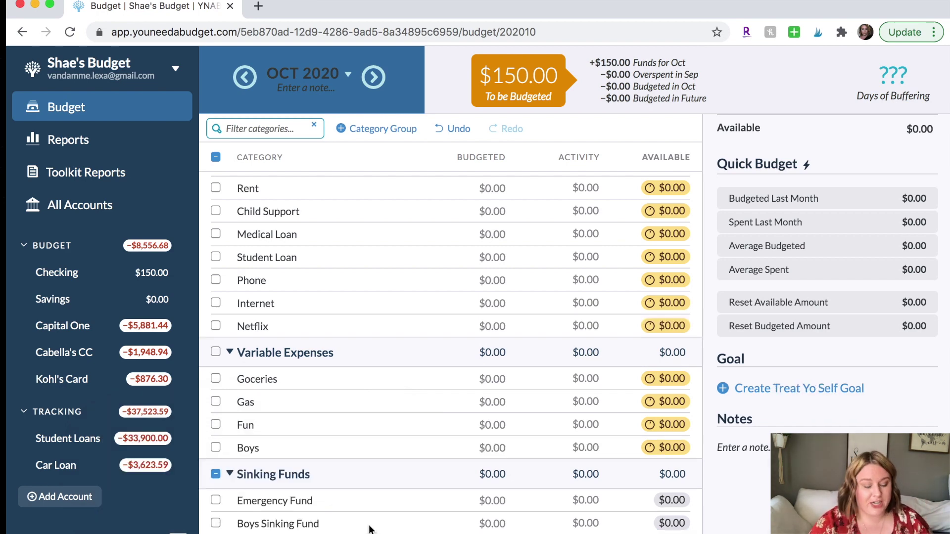
Move the Rent category to the first place in the Fixed Expenses group, above Kohl's Payment
scroll(343, 491, up, 1)
scroll(343, 492, down, 1)
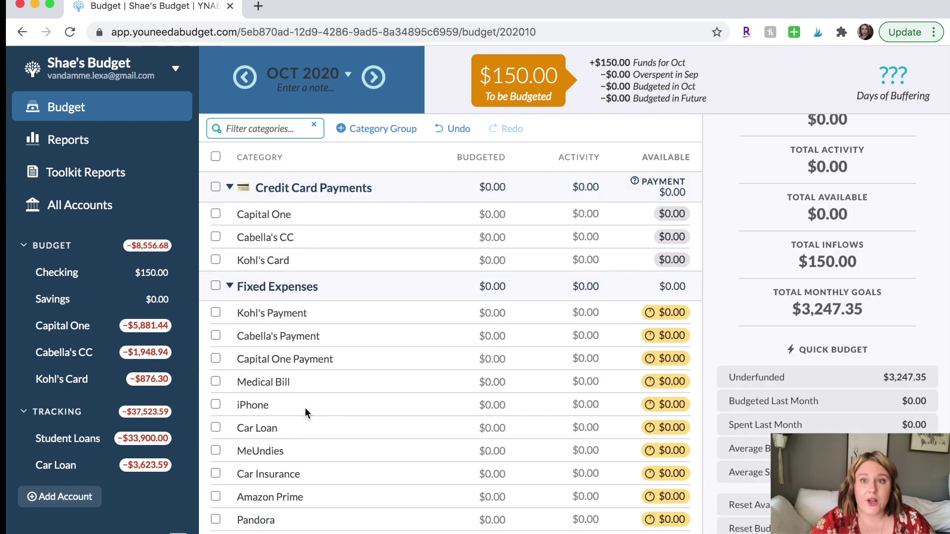
scroll(305, 409, down, 3)
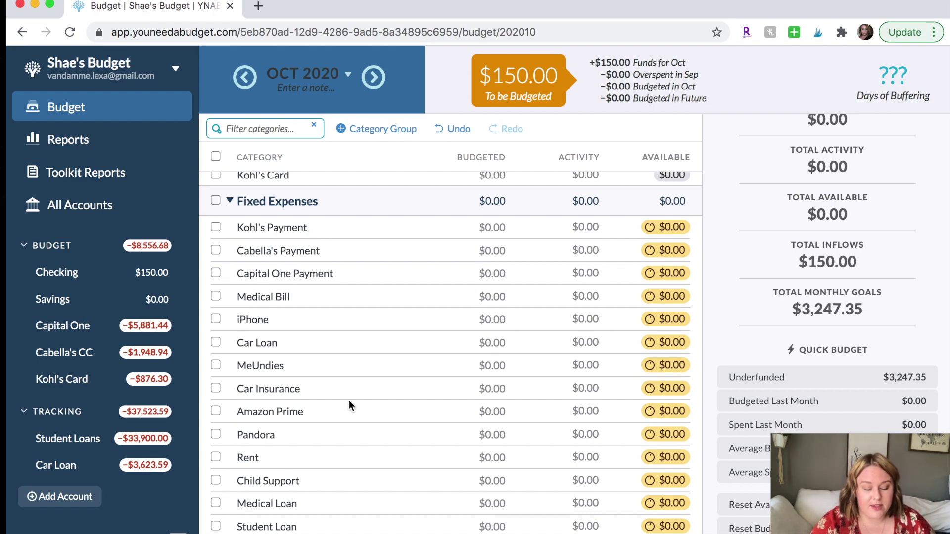
scroll(352, 462, down, 3)
scroll(352, 462, up, 2)
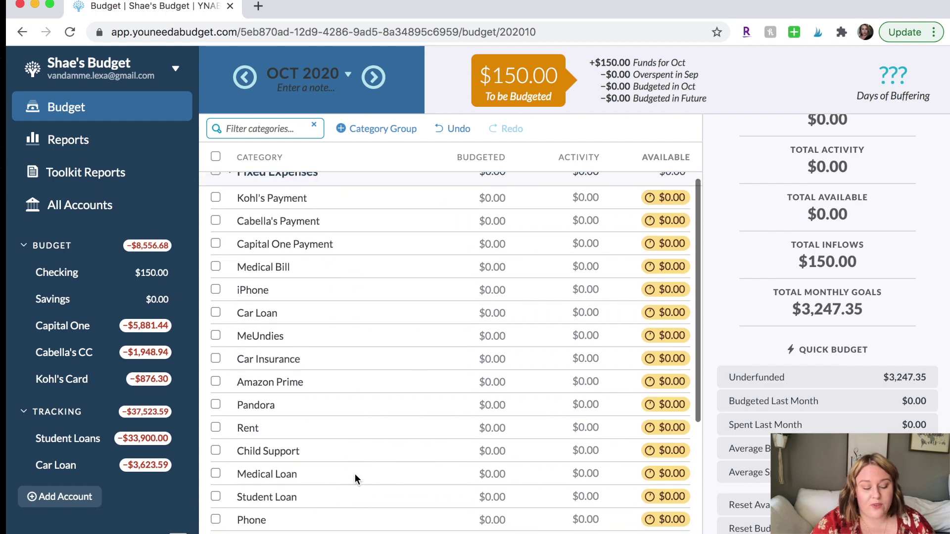
drag(273, 428, 282, 195)
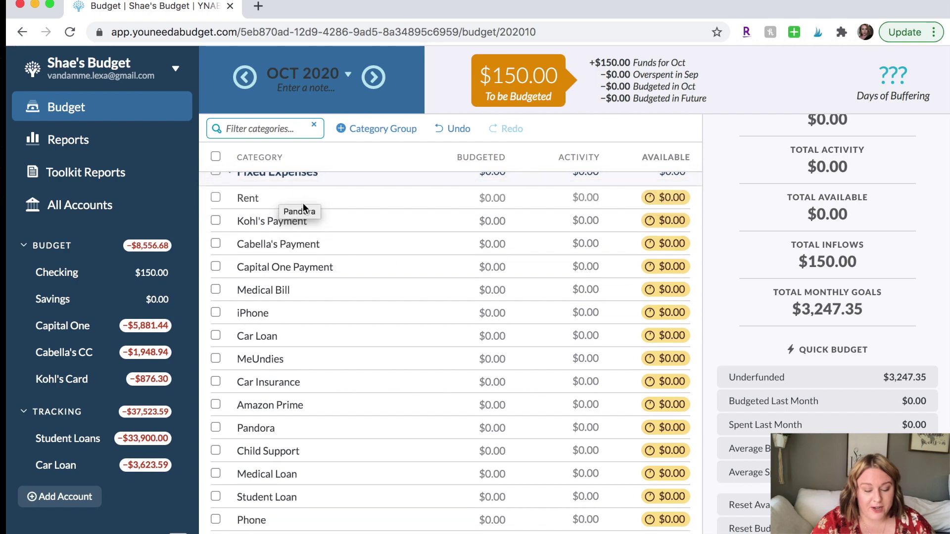
scroll(304, 207, up, 3)
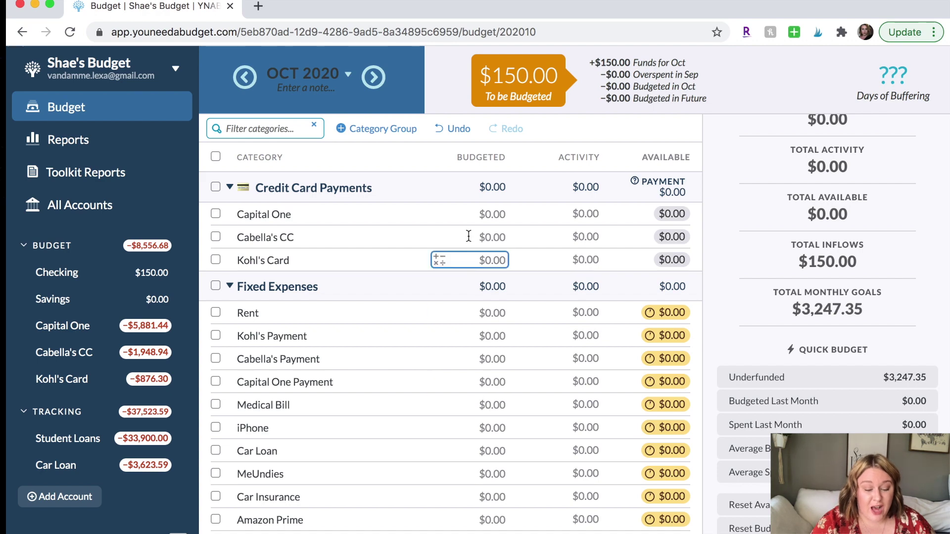
Move the Kohl's Payment category below Cabella's Payment in the Fixed Expenses group
click(433, 401)
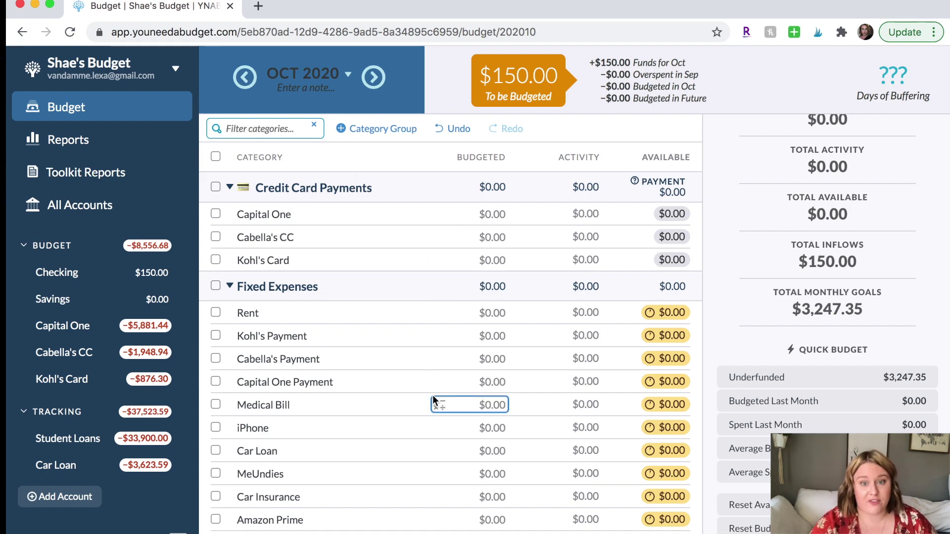
key(Escape)
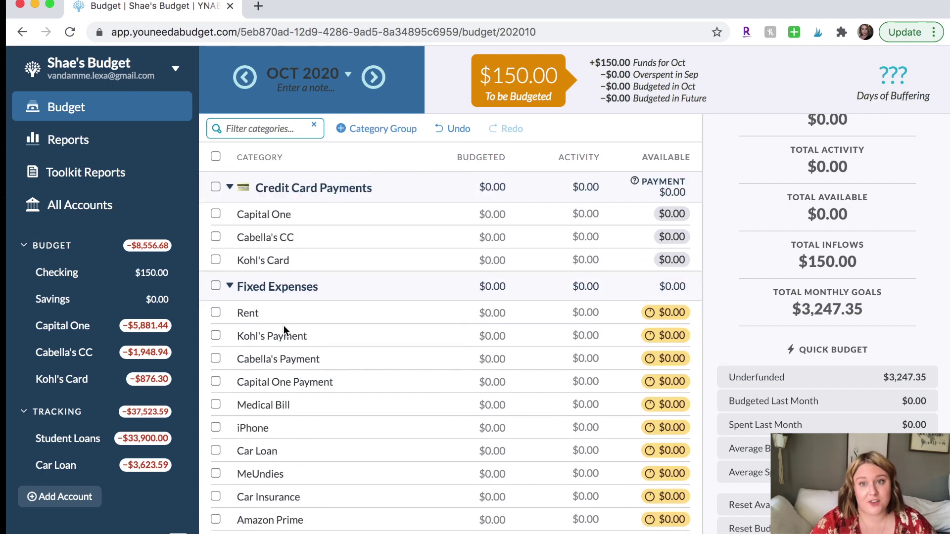
scroll(318, 327, down, 1)
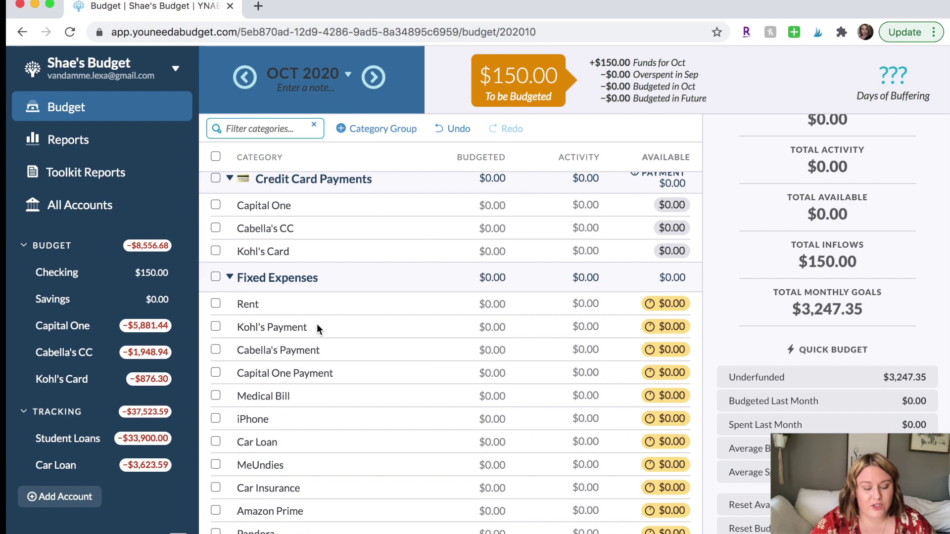
scroll(317, 326, down, 3)
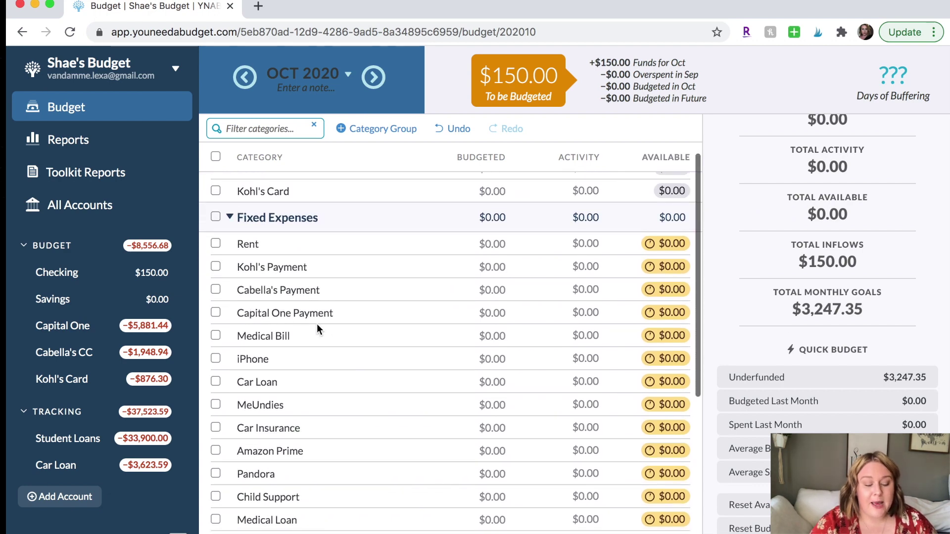
drag(304, 277, 304, 313)
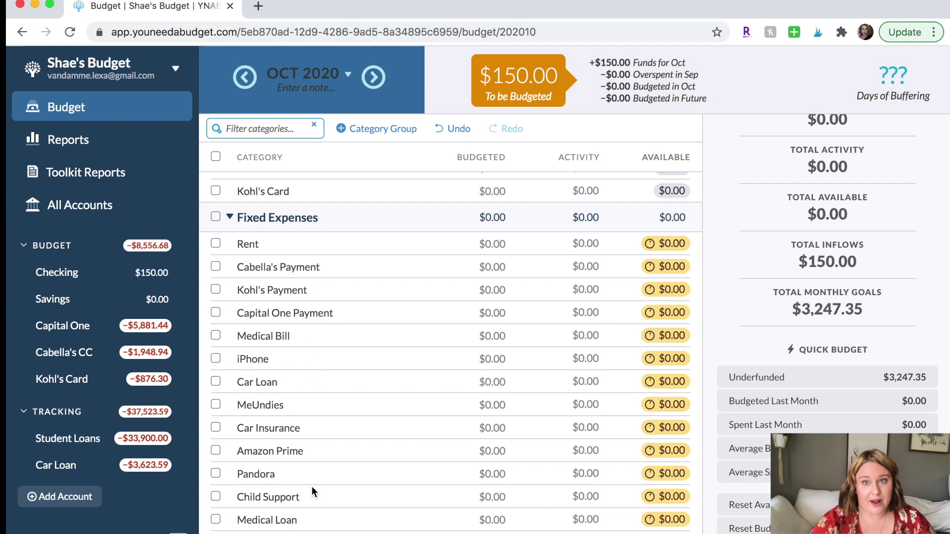
Rename the Rent category to "Rent - 1st" and clear its selection
click(257, 247)
click(256, 245)
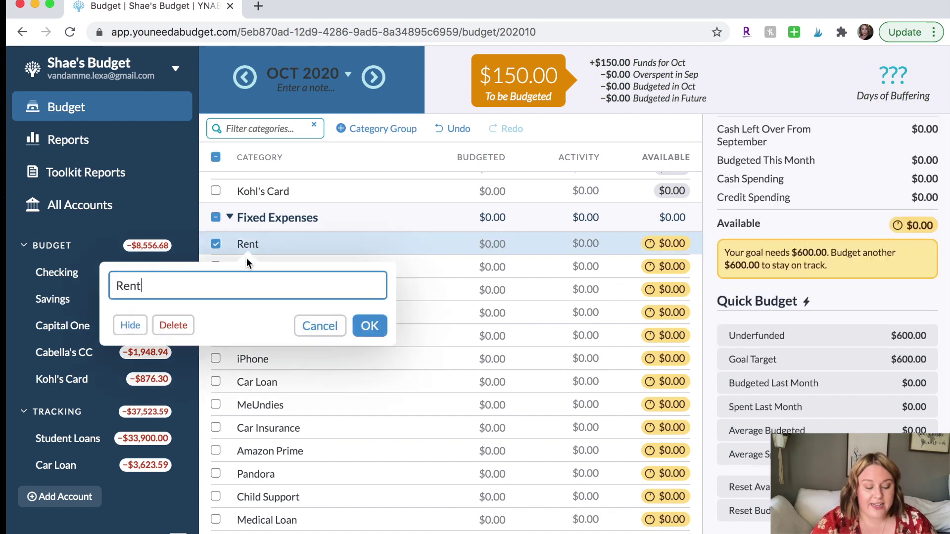
text(- 1st)
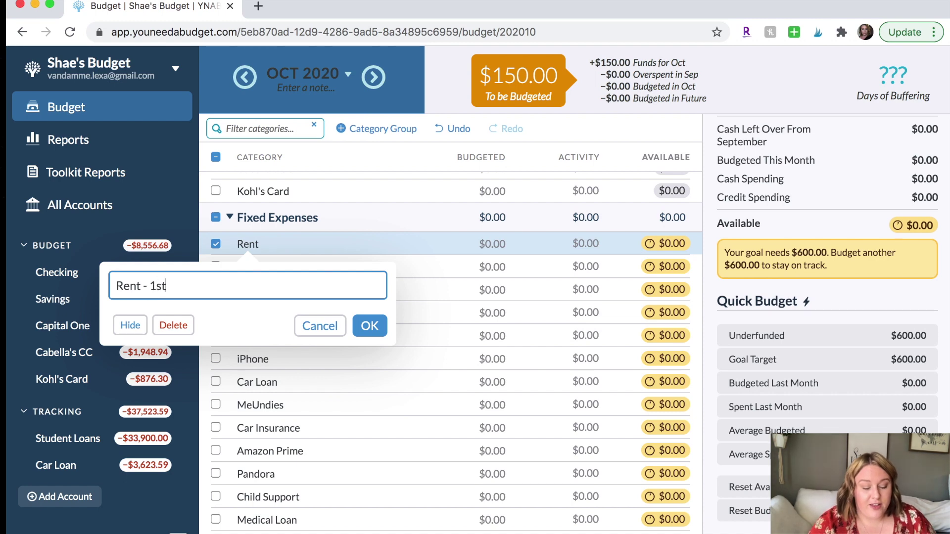
click(360, 328)
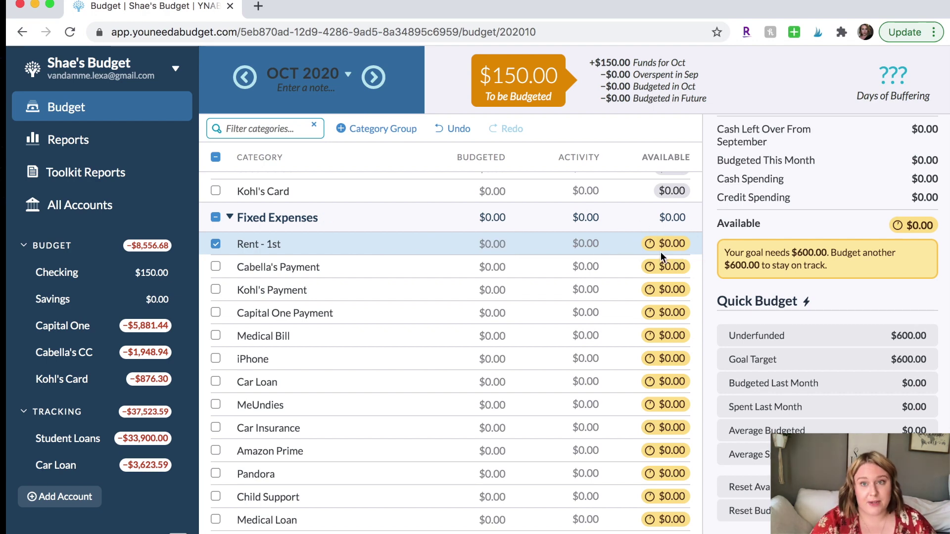
click(216, 244)
Budget $40 for the Gas category under Variable Expenses
scroll(218, 313, down, 5)
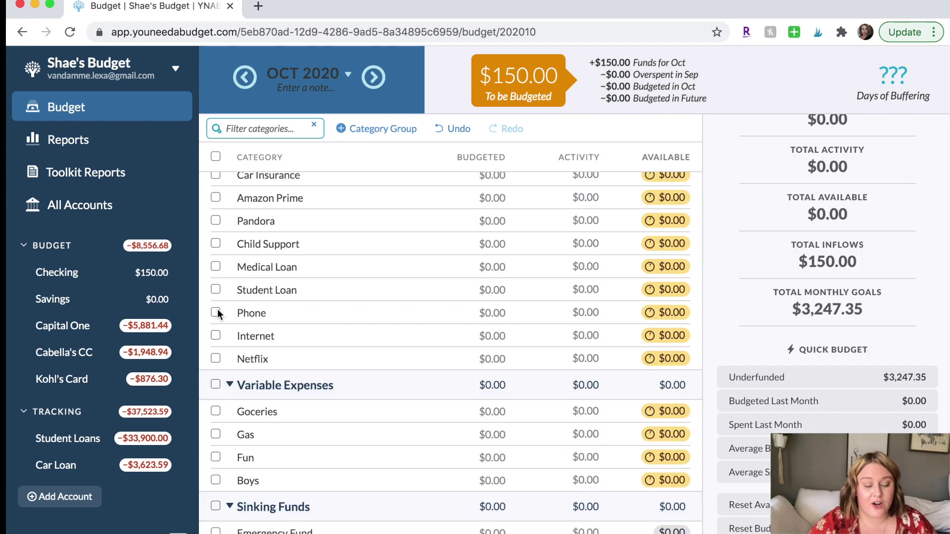
scroll(333, 385, up, 5)
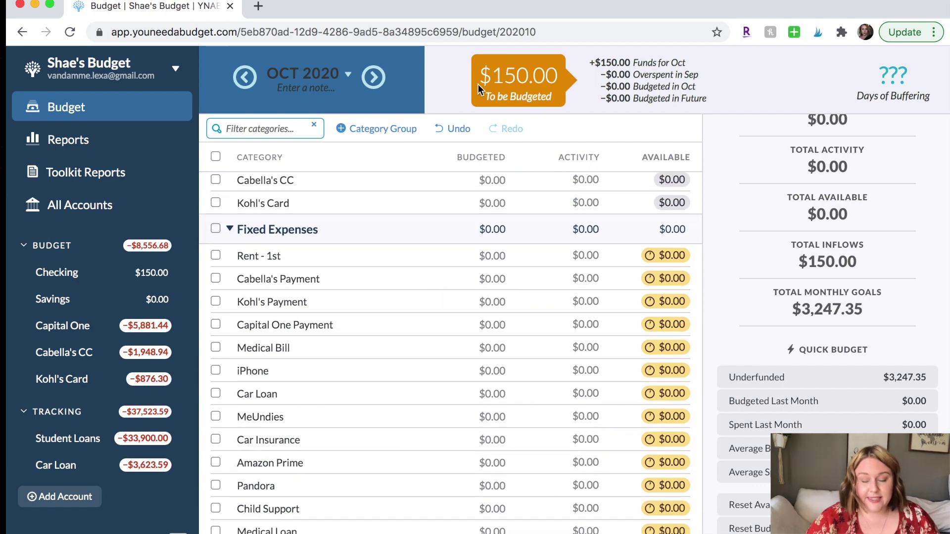
mouse_move(478, 85)
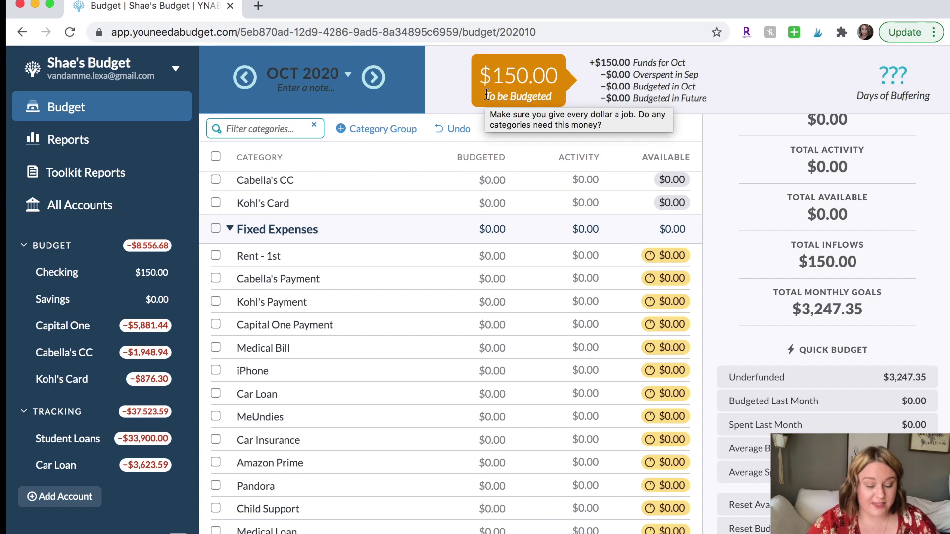
scroll(421, 349, down, 4)
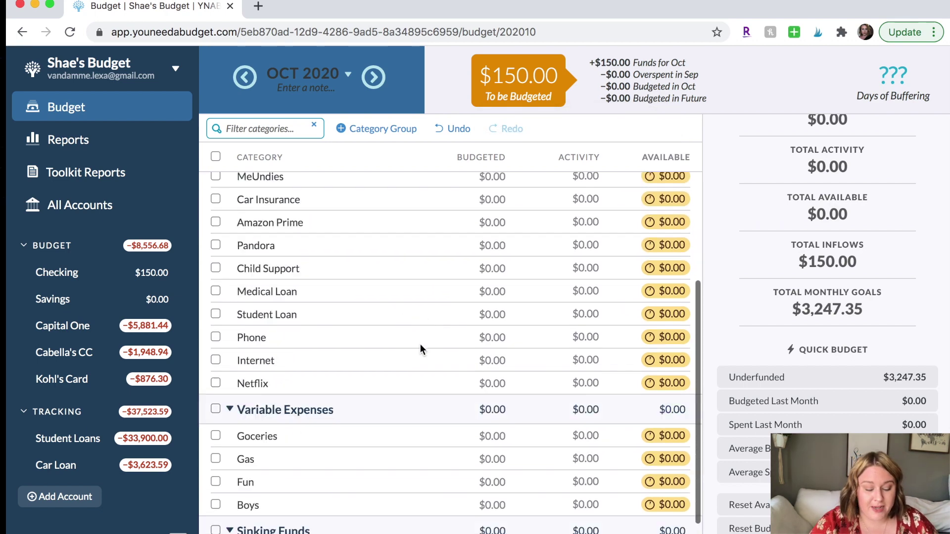
scroll(420, 343, down, 2)
click(499, 379)
click(484, 401)
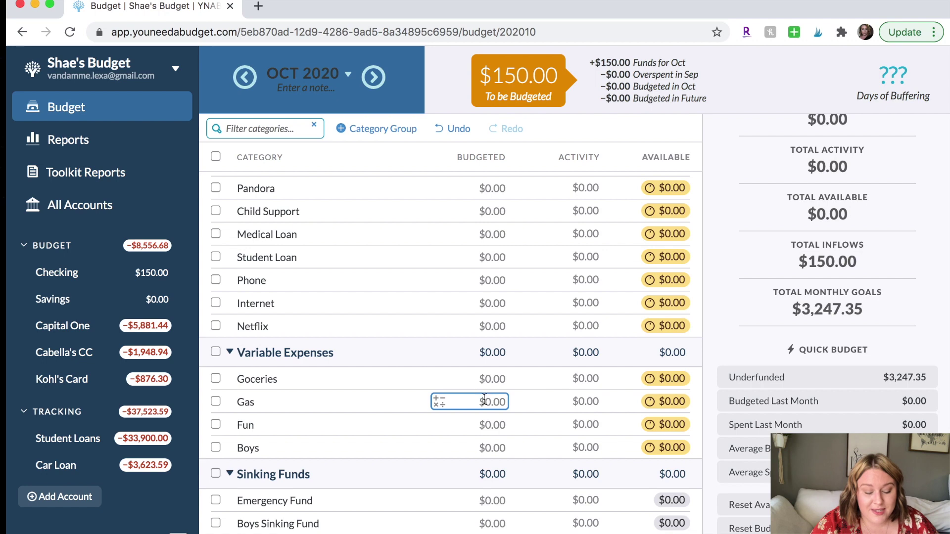
click(491, 402)
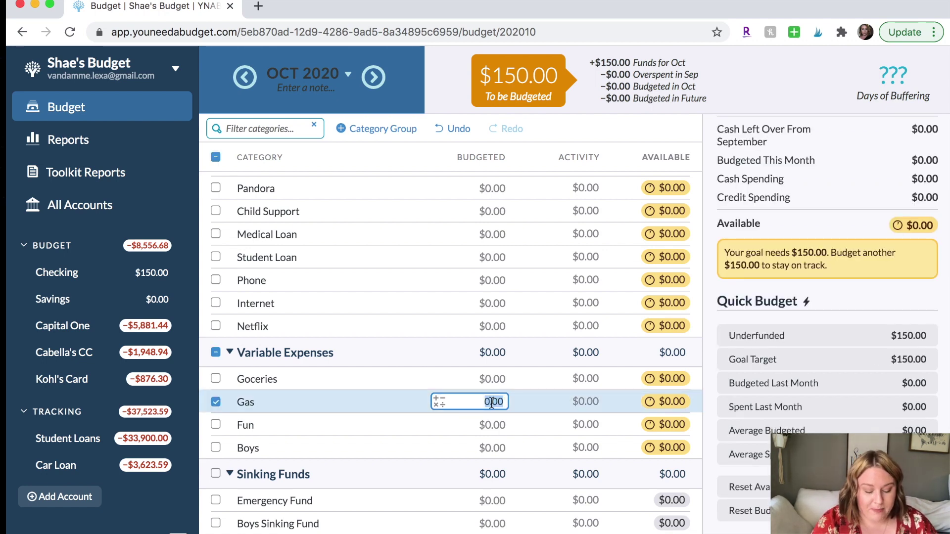
text(40)
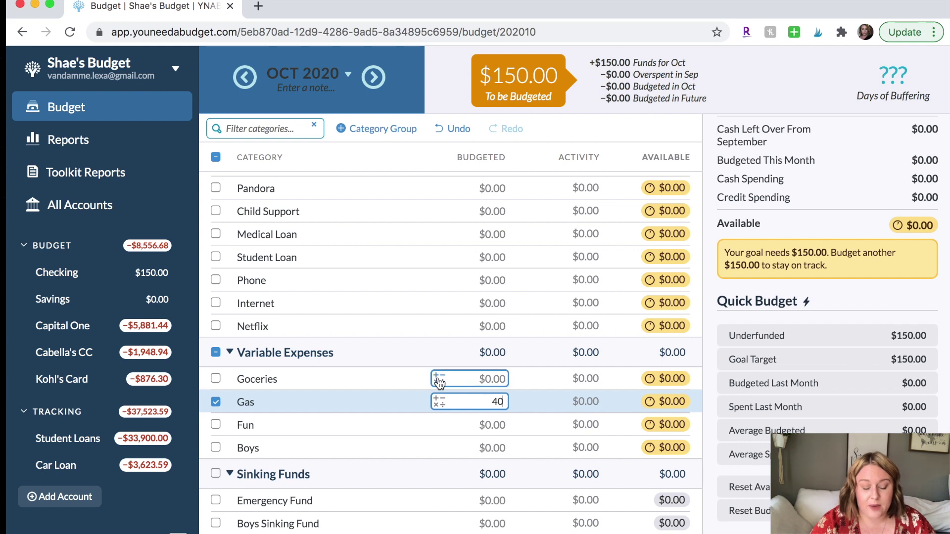
Budget $110 for the Goceries category under Variable Expenses
click(482, 378)
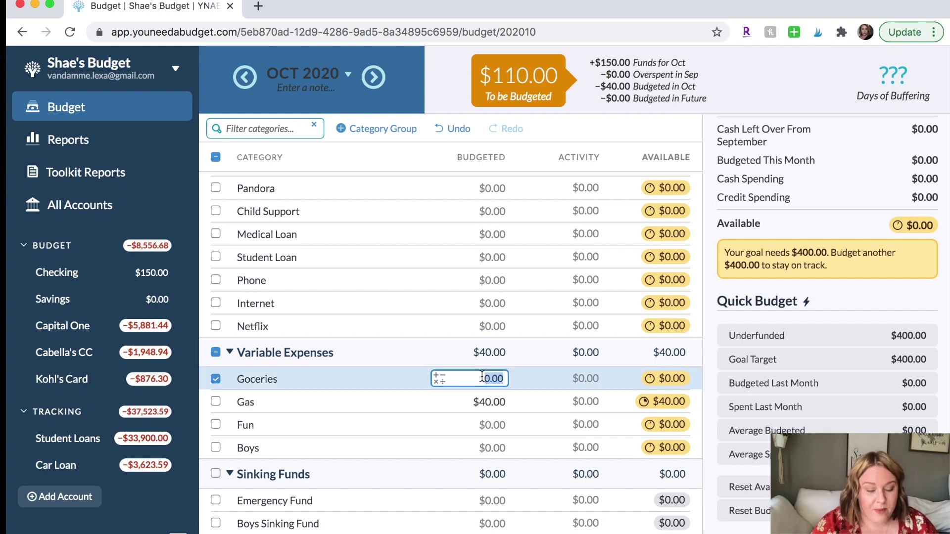
text(110)
key(Return)
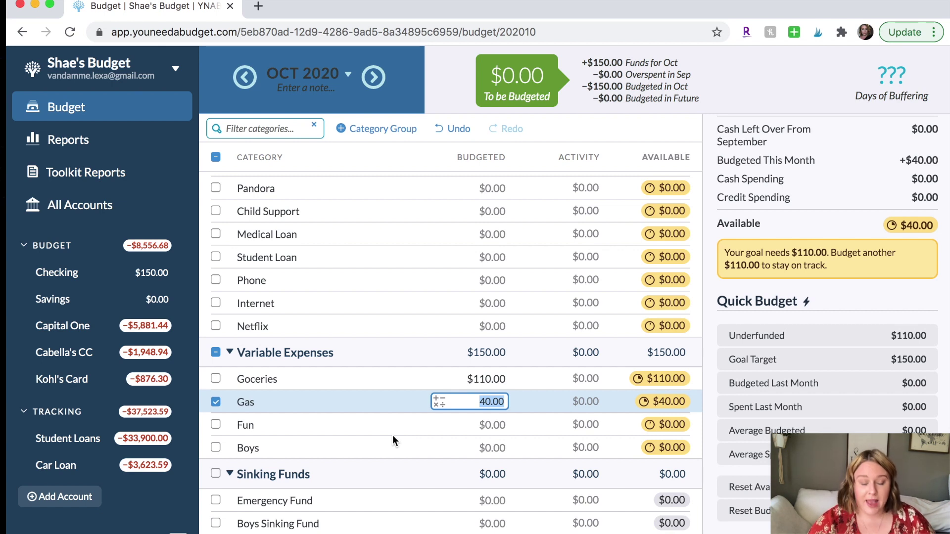
Add a Checking account transaction with payee "nursing paycheck", category "Inflow: To be Budgeted" and an inflow of 1700, and save it
click(76, 282)
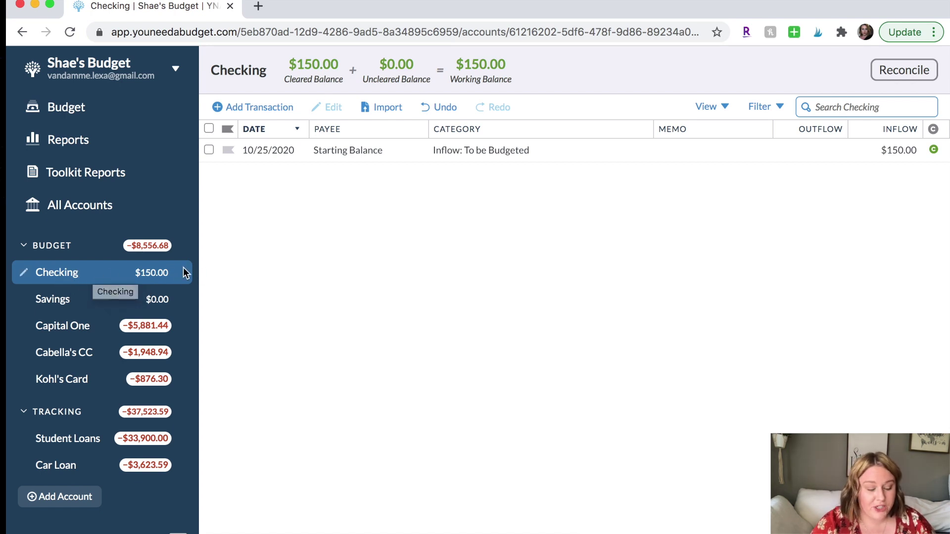
click(244, 108)
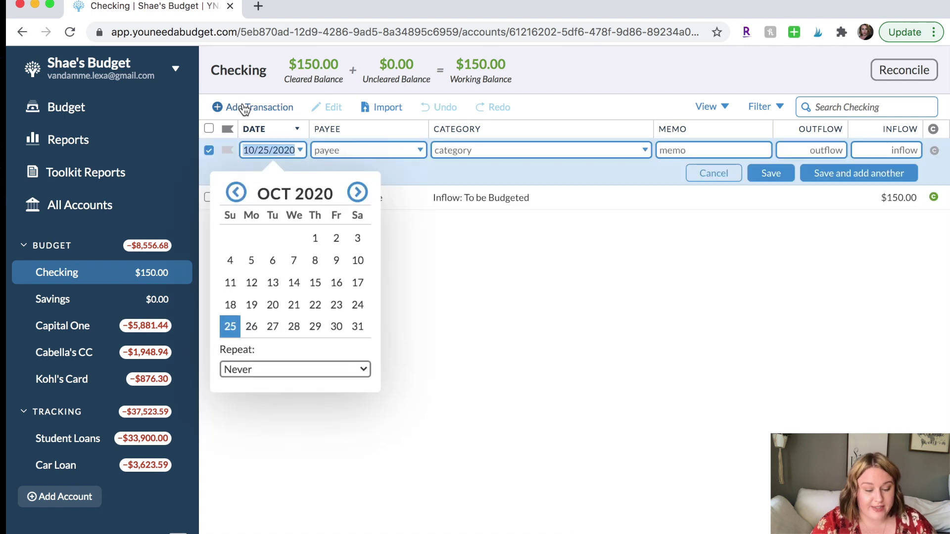
click(349, 150)
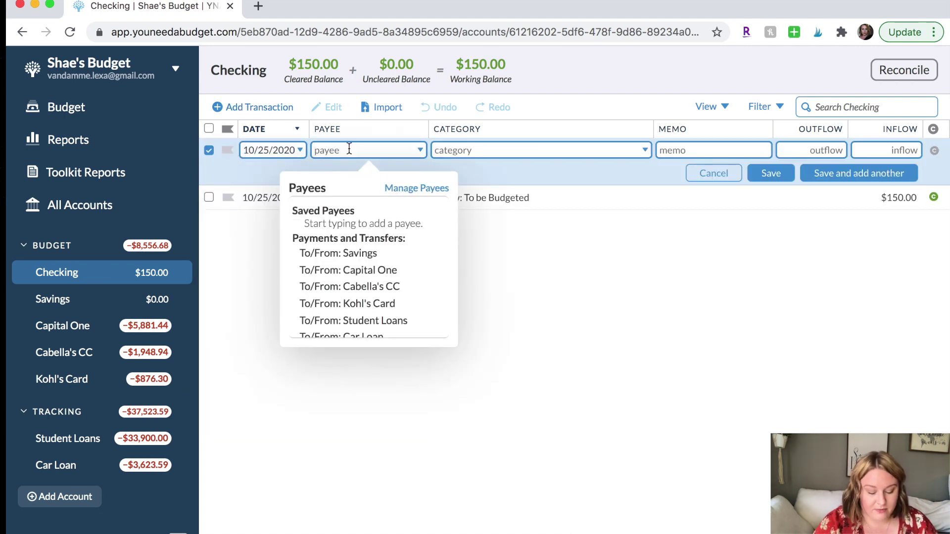
text(nursing pay)
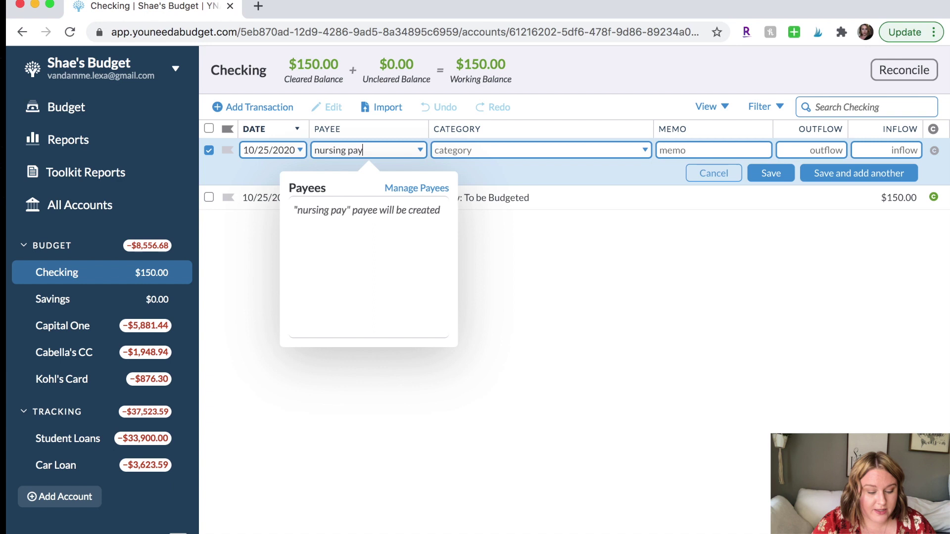
text(check)
key(Tab)
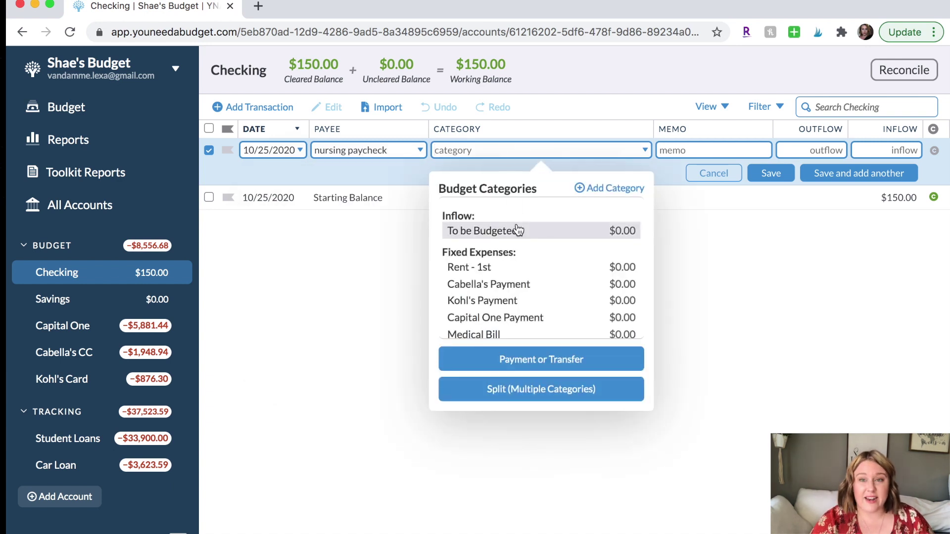
click(517, 231)
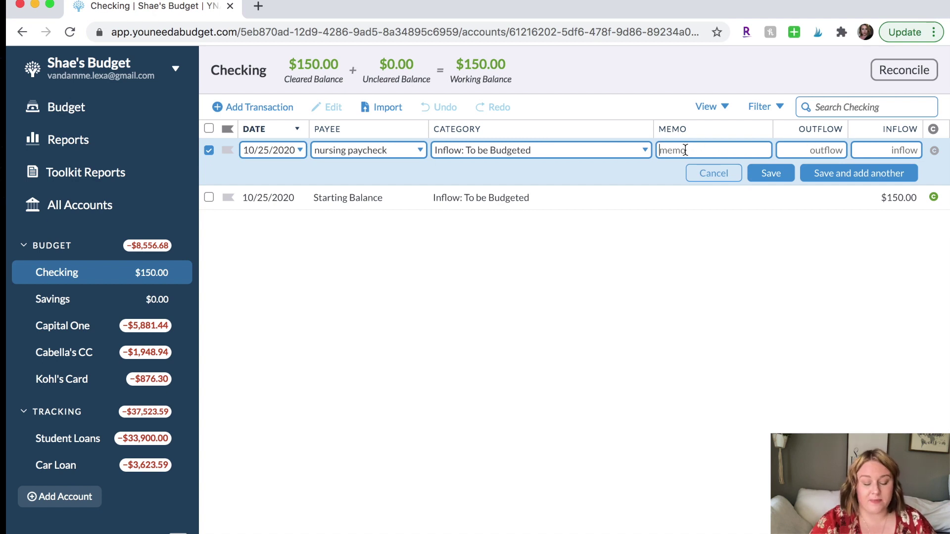
click(892, 153)
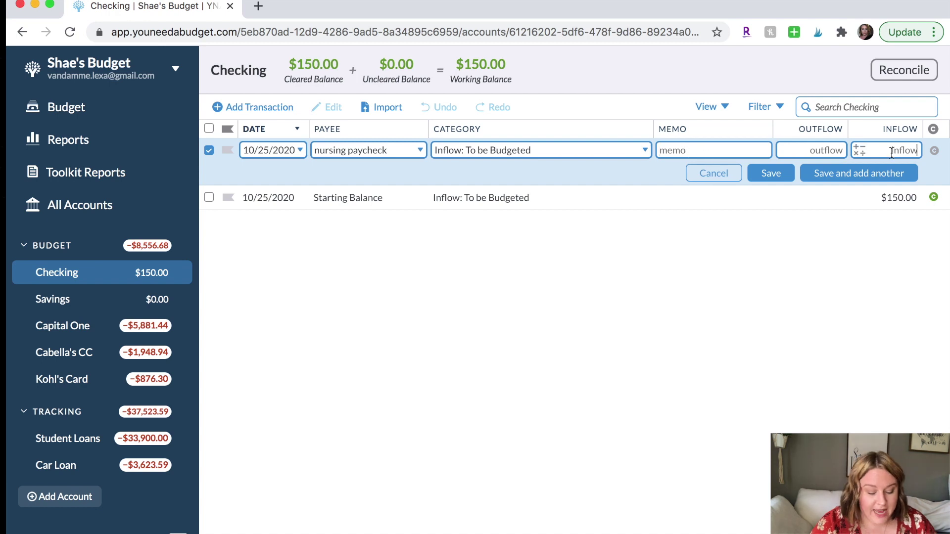
text(1700)
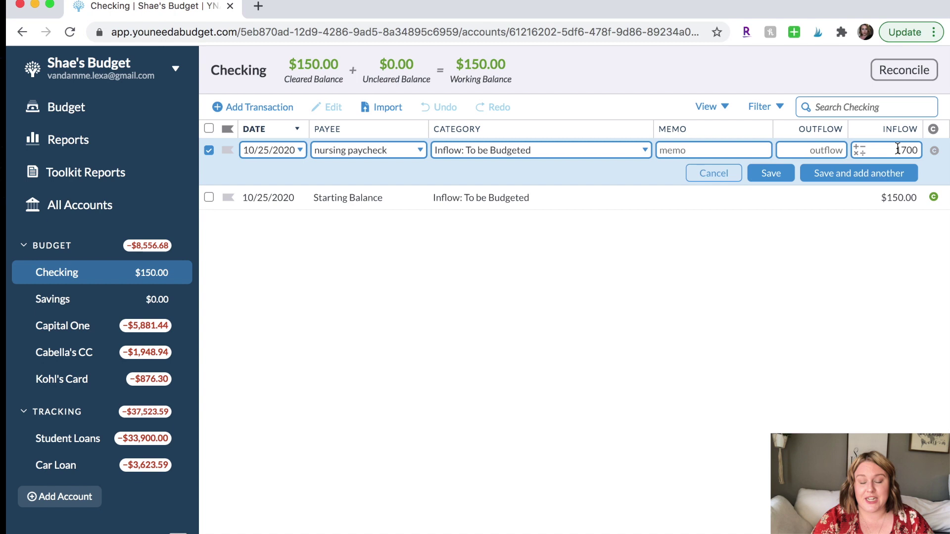
click(770, 172)
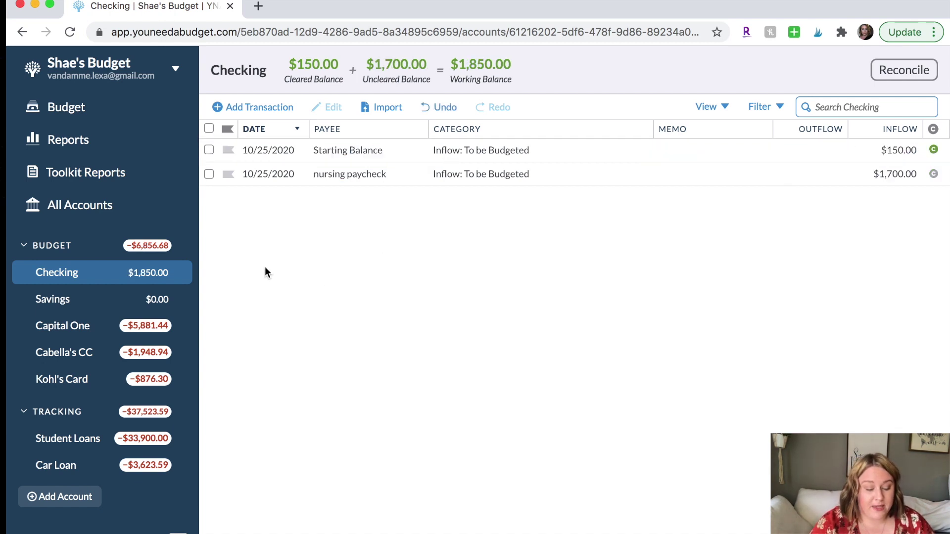
Return to the October 2020 budget and look through the unfunded Fixed Expenses categories
click(94, 109)
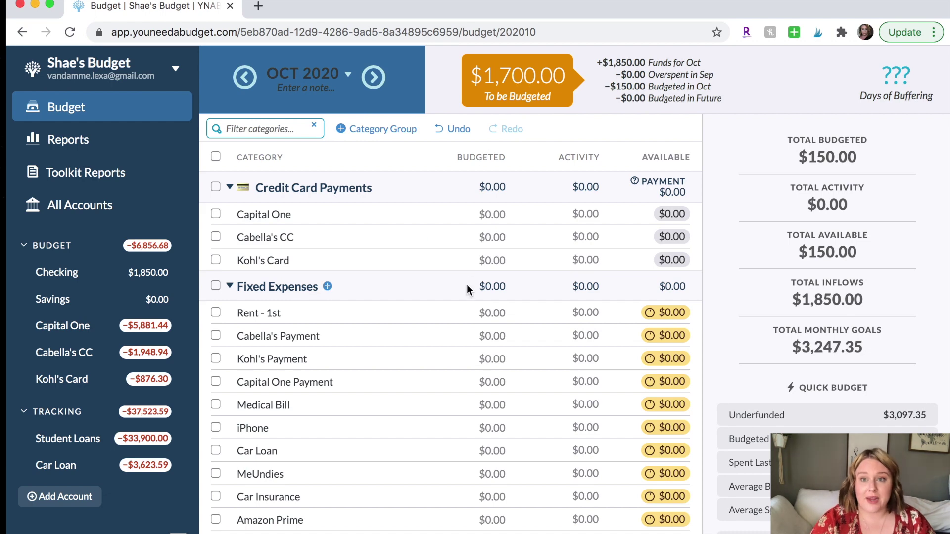
scroll(467, 284, down, 3)
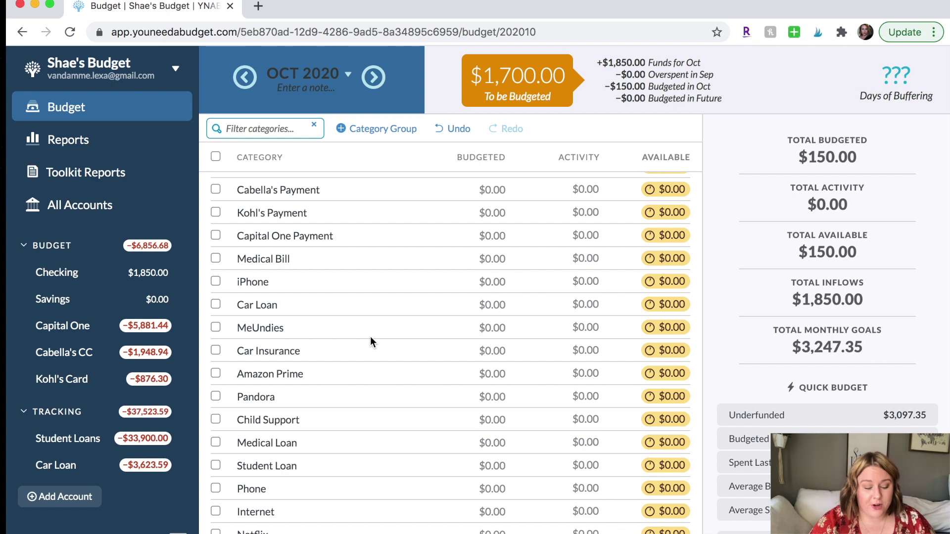
scroll(370, 337, up, 2)
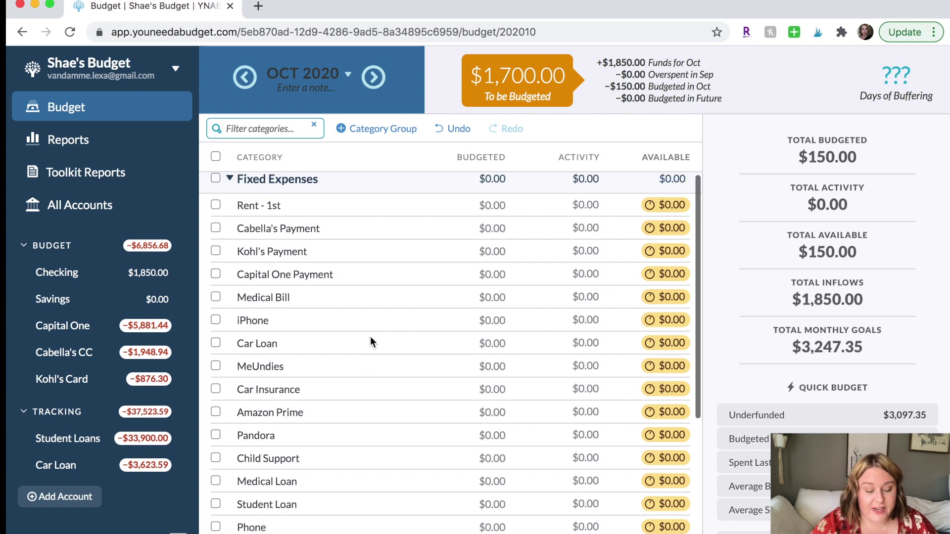
mouse_move(327, 192)
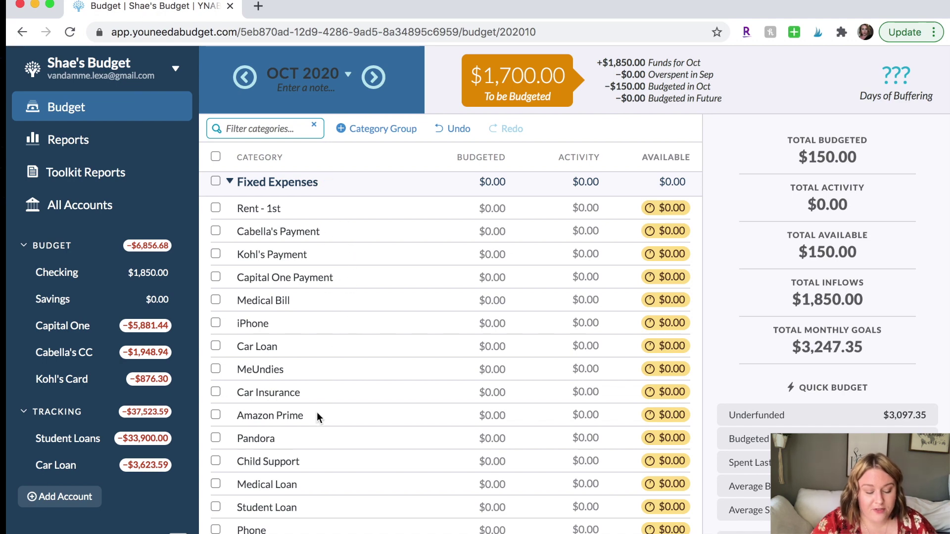
scroll(317, 412, down, 3)
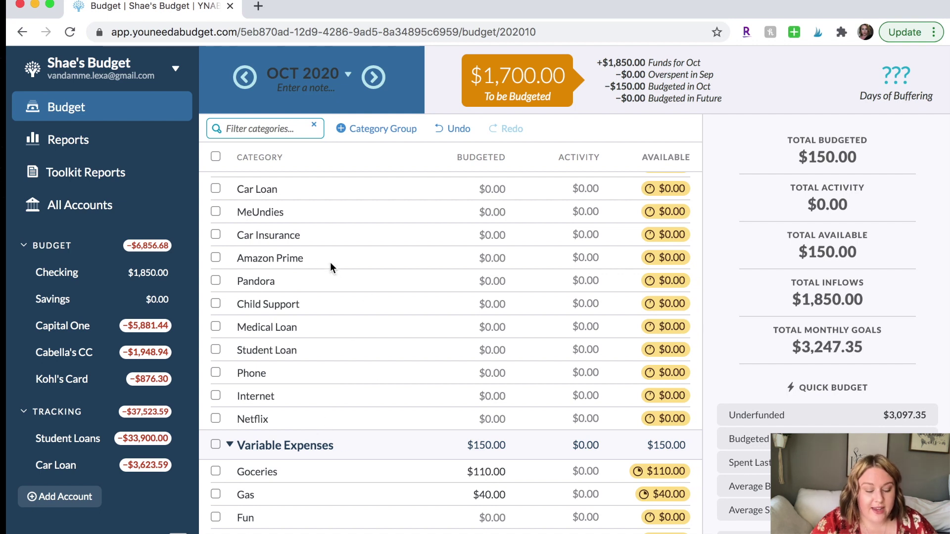
scroll(330, 268, up, 4)
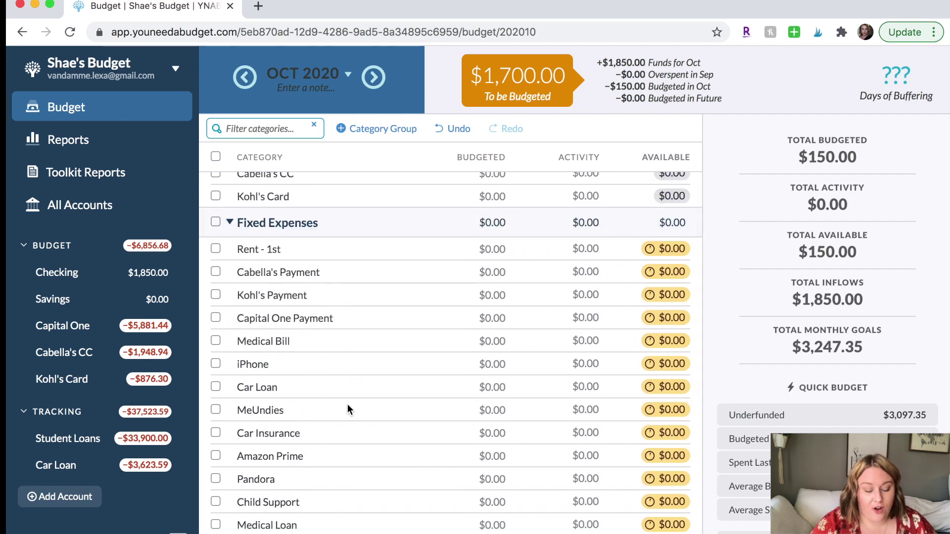
Fund the underfunded amounts for the Fixed Expenses categories from Rent - 1st through Car Loan together, and clear the selection
click(215, 249)
click(216, 272)
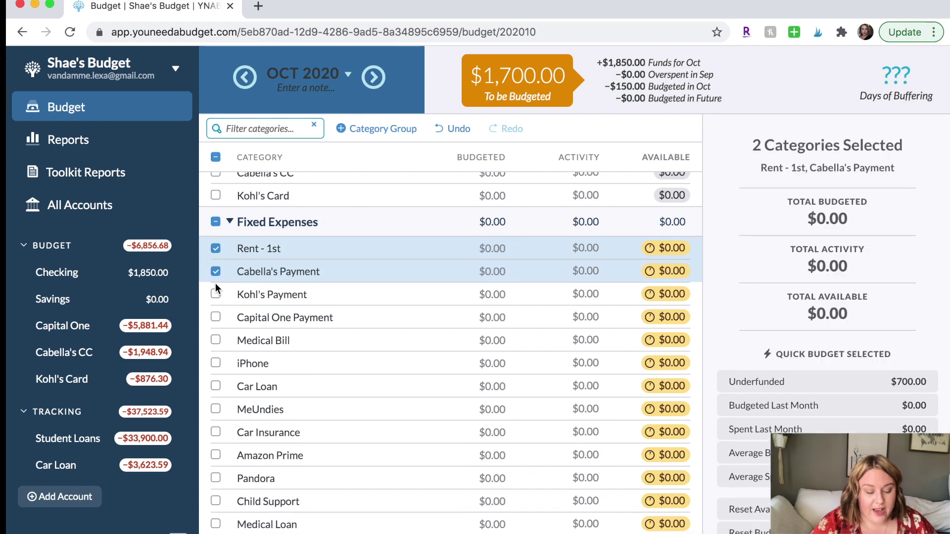
click(215, 295)
click(215, 317)
click(215, 340)
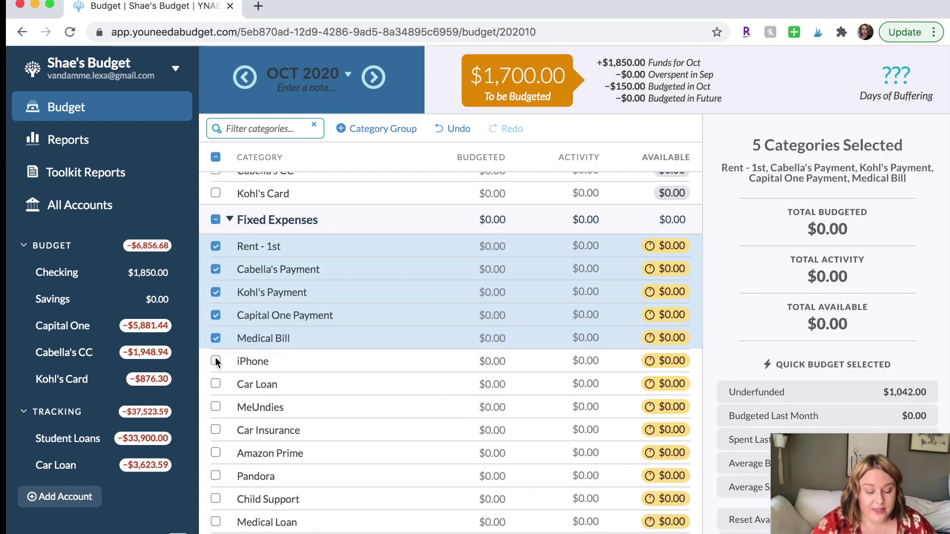
click(215, 362)
click(214, 384)
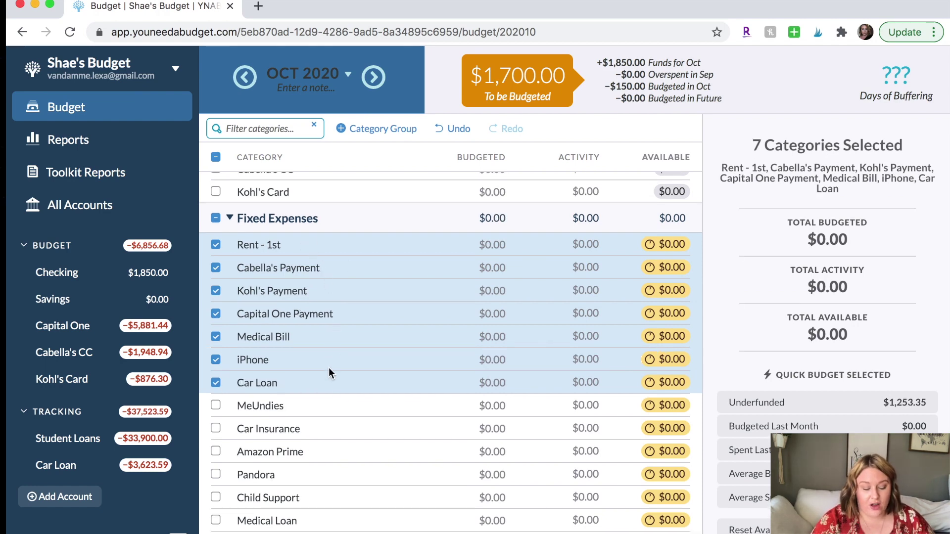
scroll(324, 384, down, 1)
scroll(861, 388, down, 1)
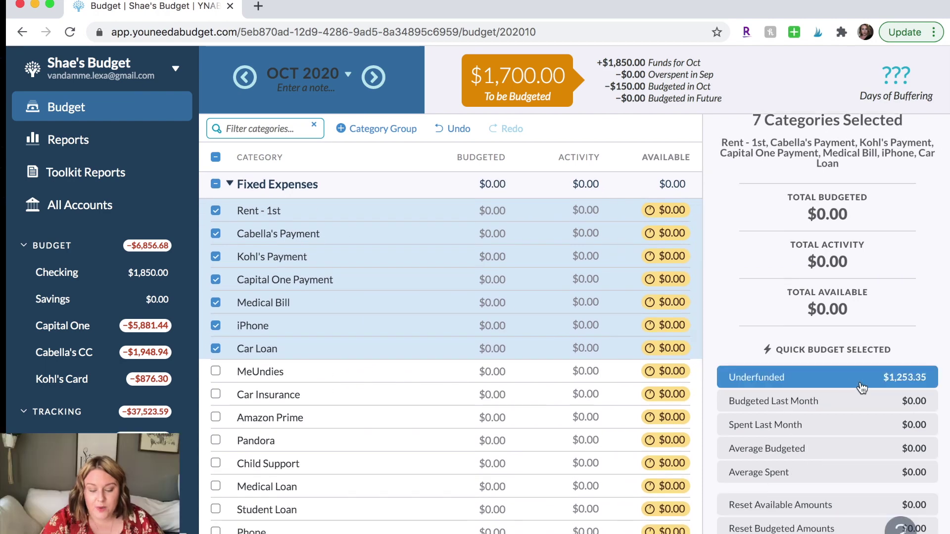
click(840, 388)
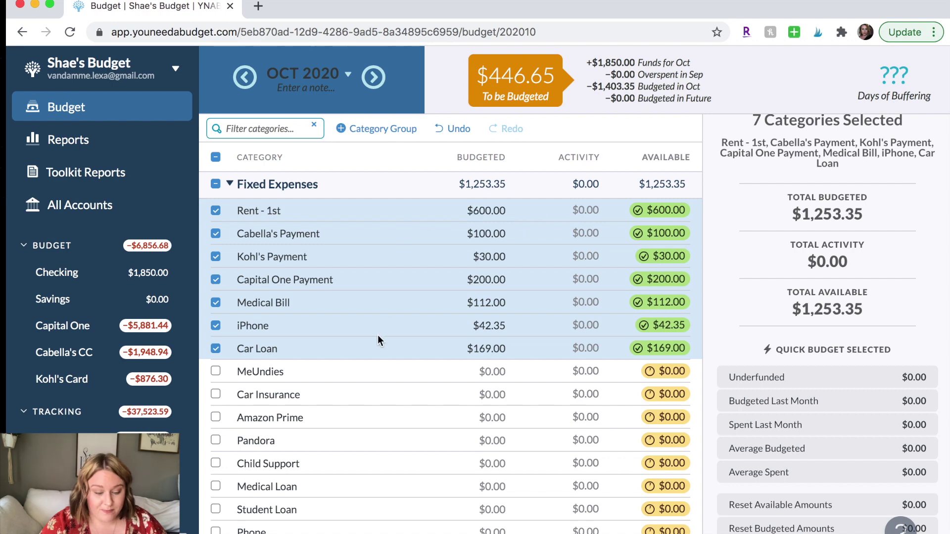
scroll(378, 335, up, 1)
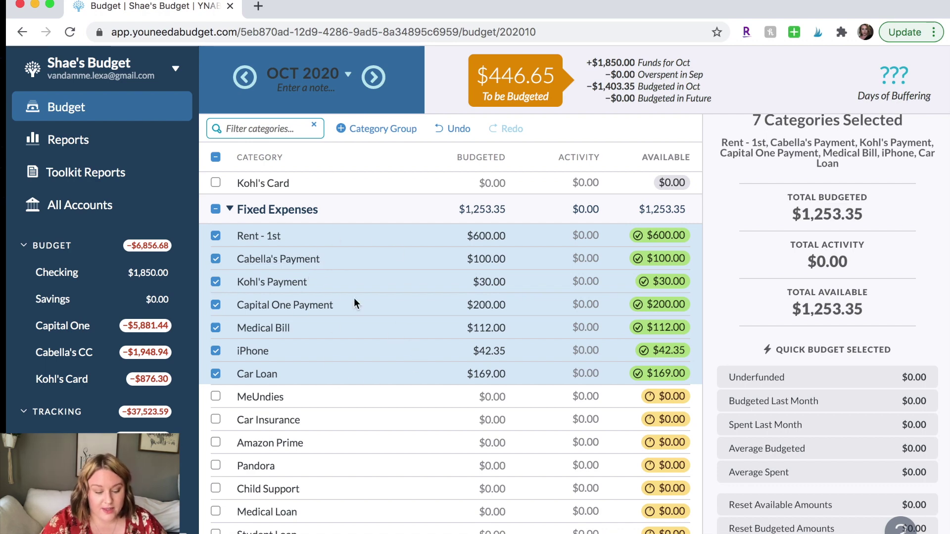
click(213, 211)
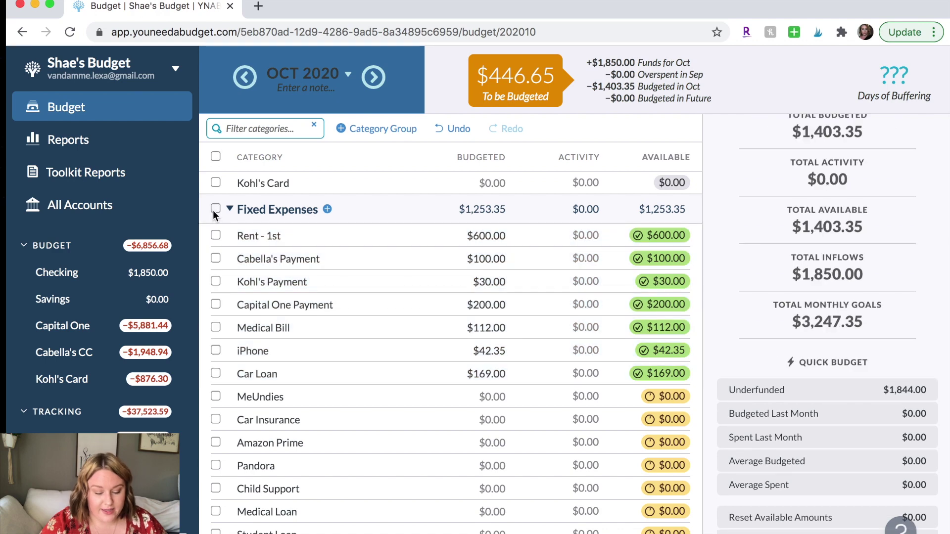
Add $150 to the Goceries category's budgeted amount and cover the underfunded $110 for Gas
scroll(295, 358, down, 5)
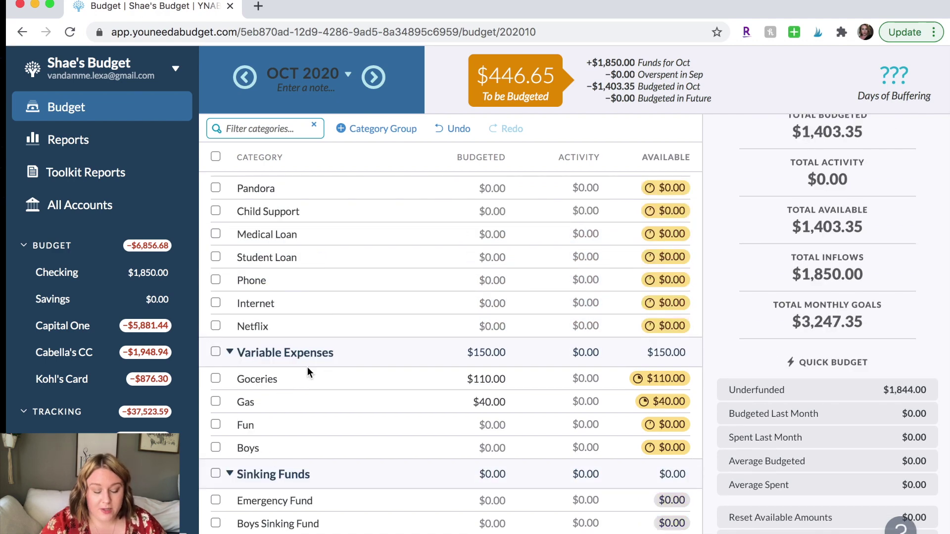
click(497, 379)
click(500, 380)
click(504, 379)
text(+)
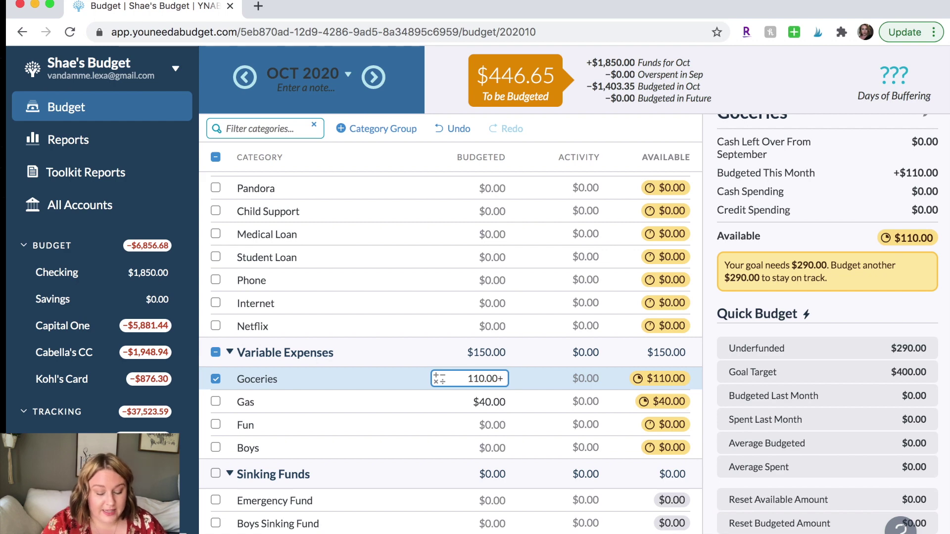
text(150)
key(Return)
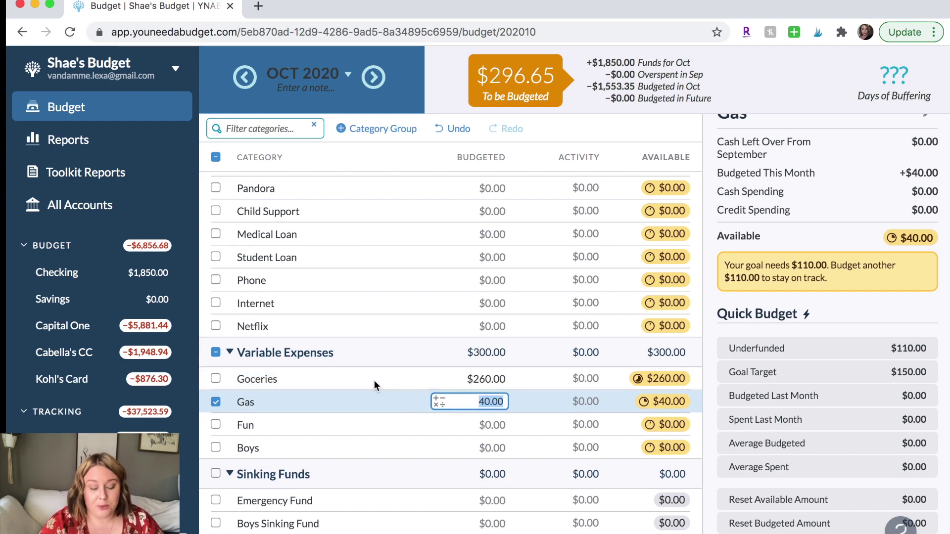
key(Right)
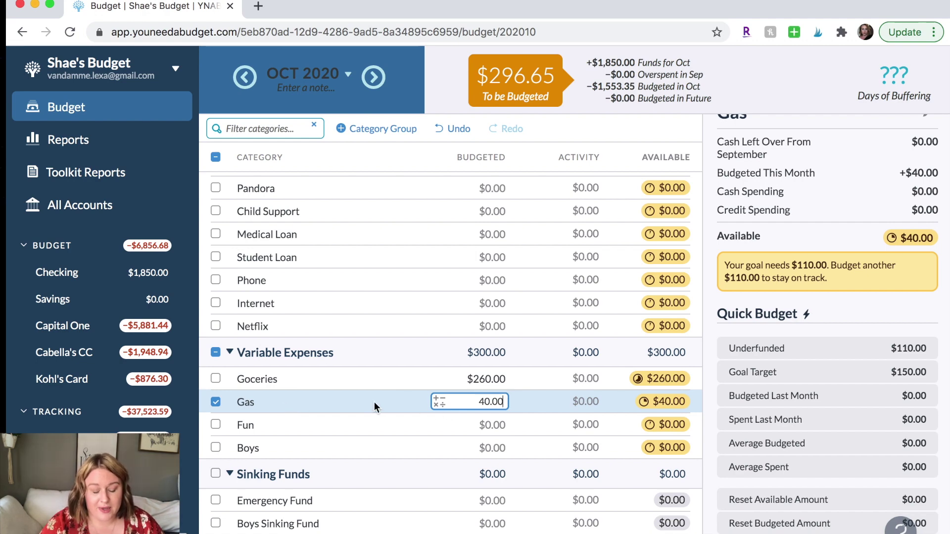
click(855, 347)
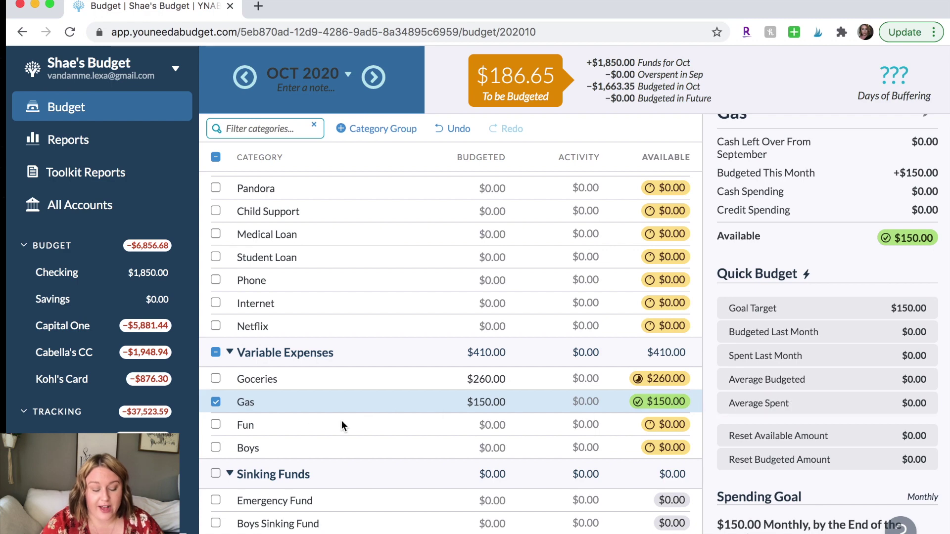
Budget $100 for the Boys category and $50 for the Fun category under Variable Expenses
click(310, 444)
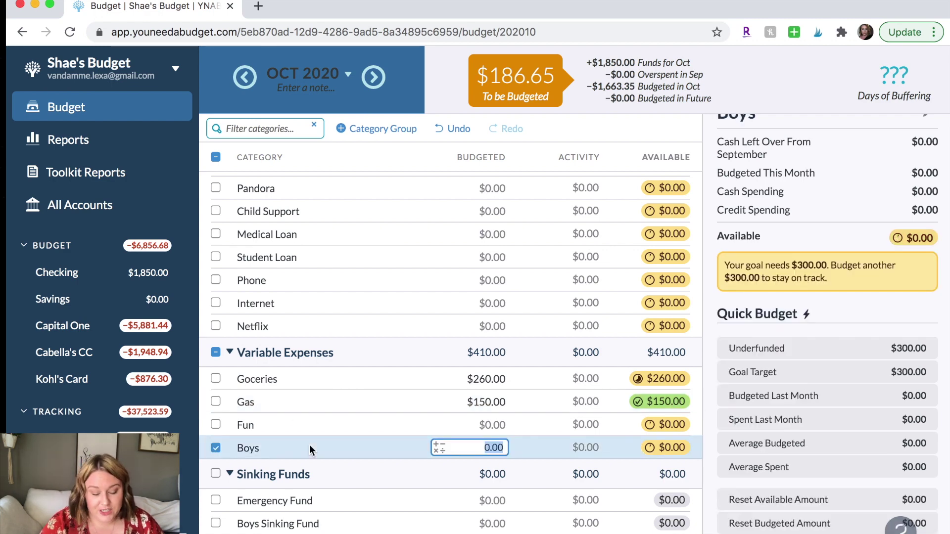
text(100)
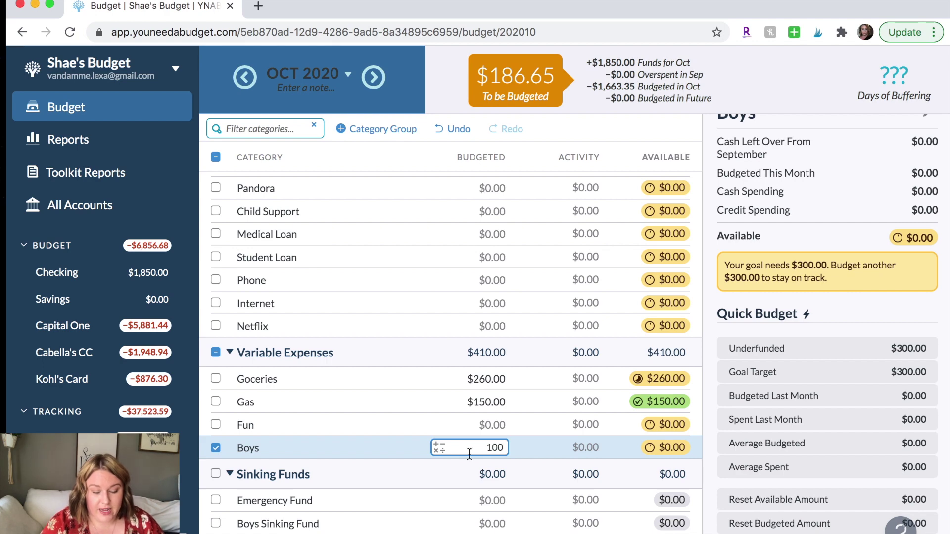
click(401, 424)
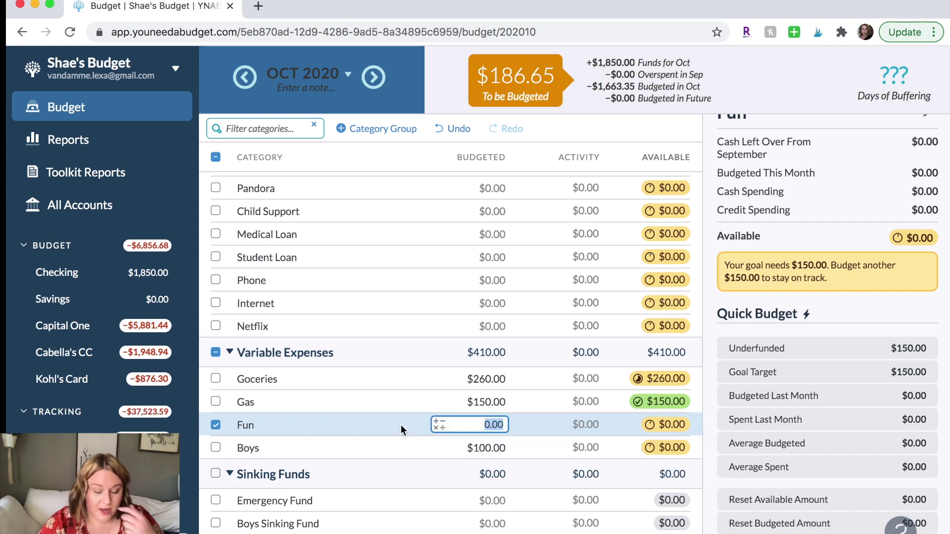
text(50)
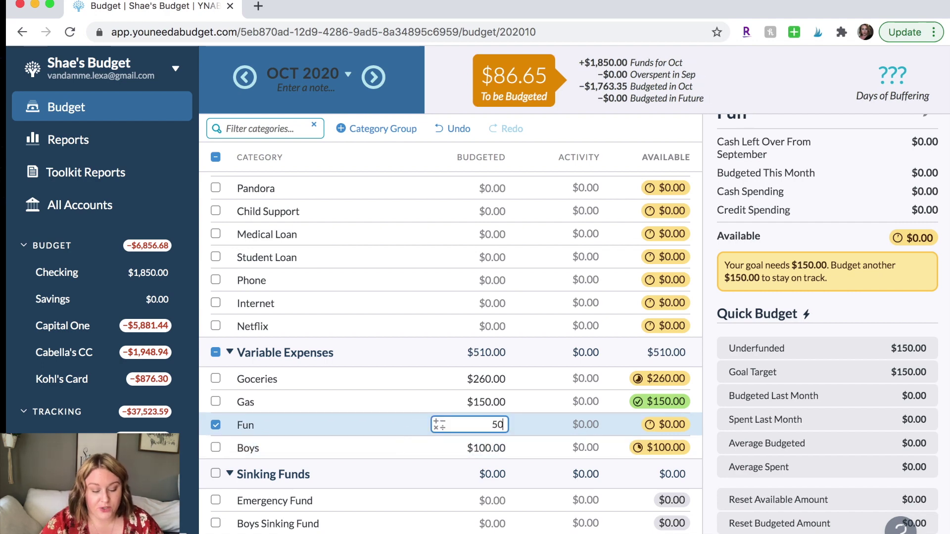
click(369, 402)
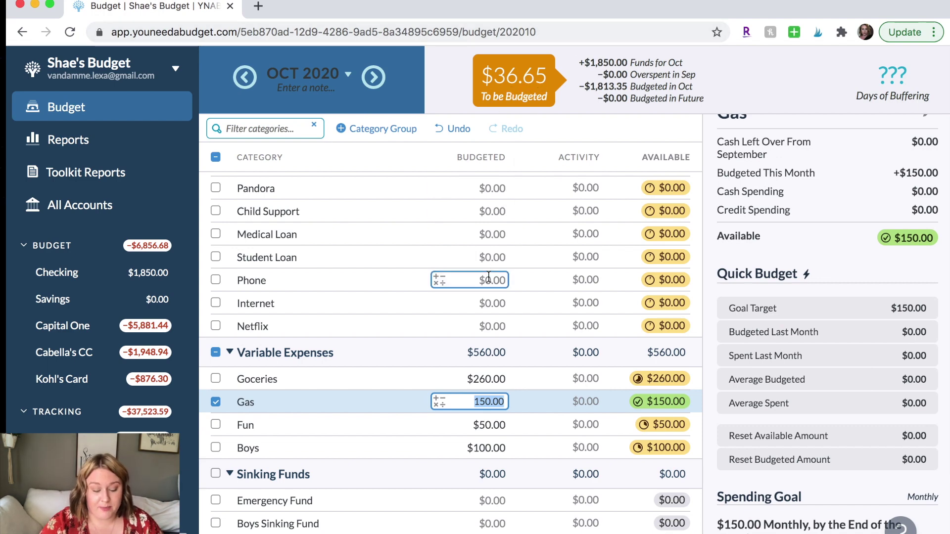
Fund the MeUndies category under Fixed Expenses with its underfunded amount of $15
scroll(351, 429, up, 4)
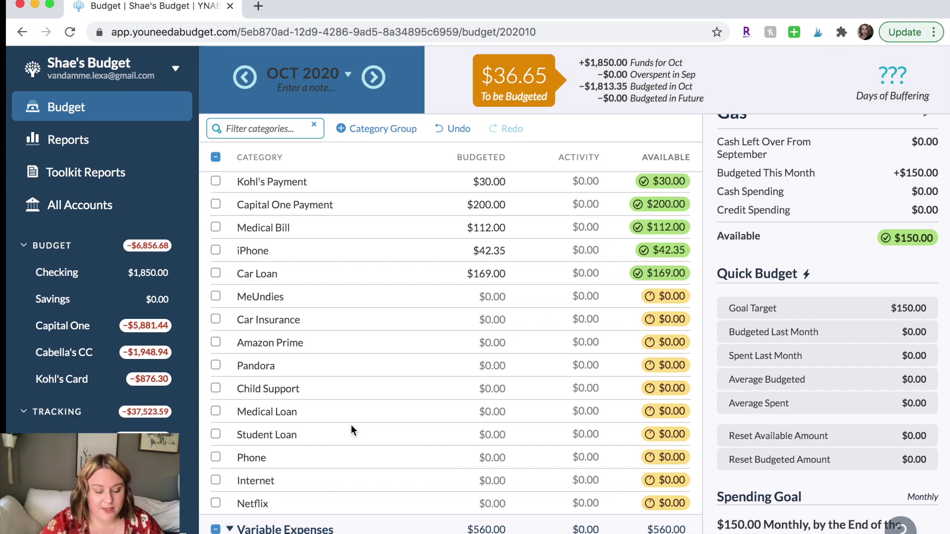
click(306, 296)
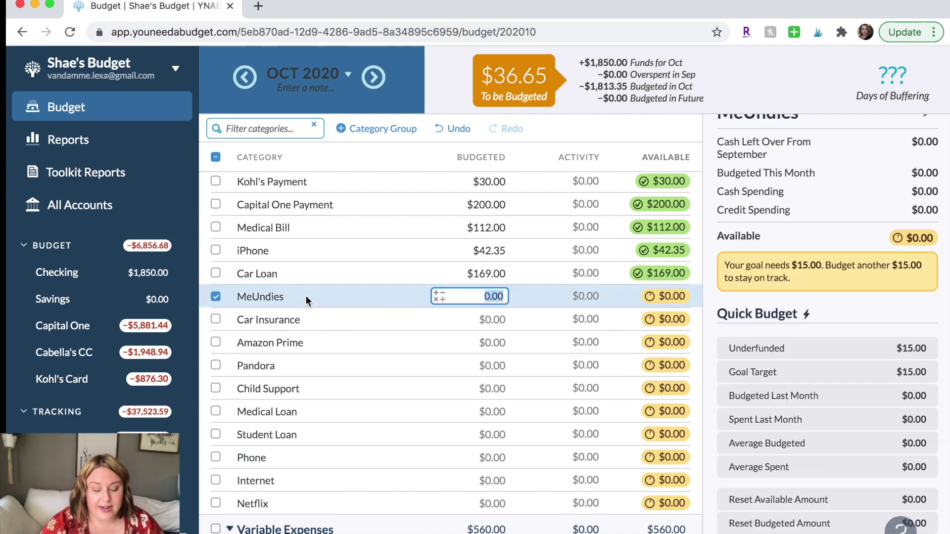
scroll(308, 263, up, 3)
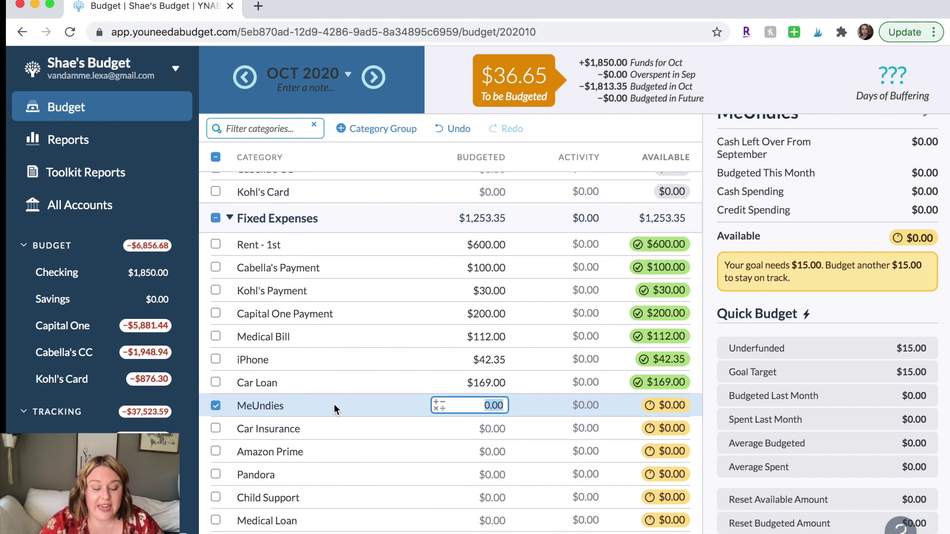
scroll(310, 410, down, 2)
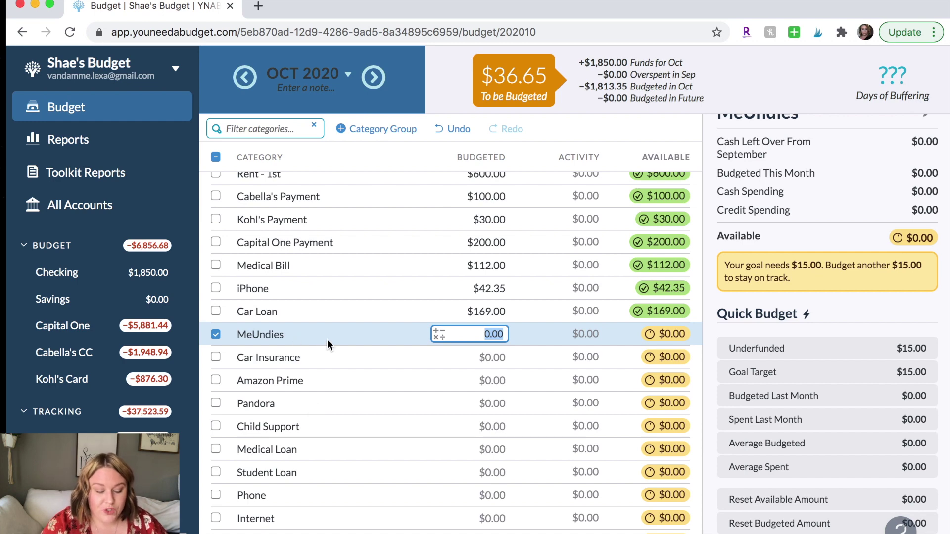
click(849, 352)
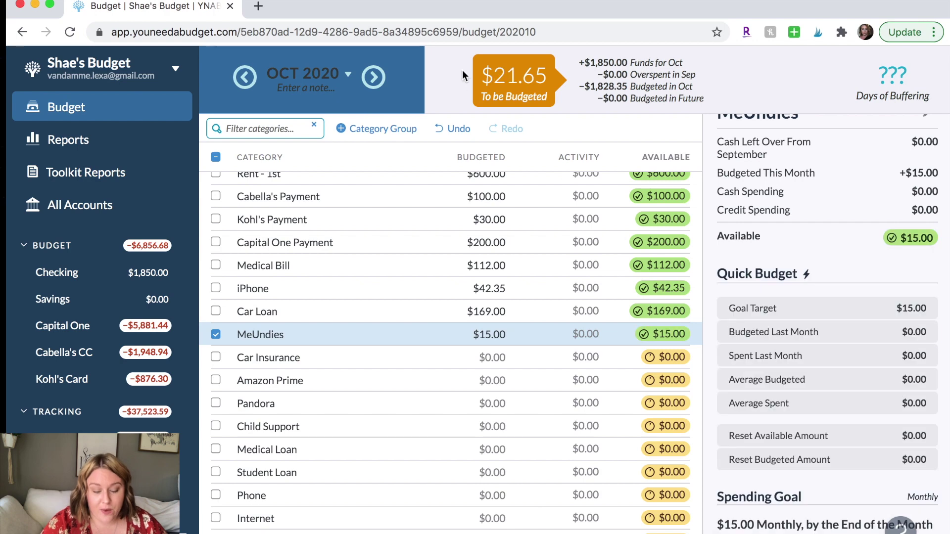
Fund the underfunded amounts for Amazon Prime, $13, and Pandora, $5, under Fixed Expenses
click(336, 359)
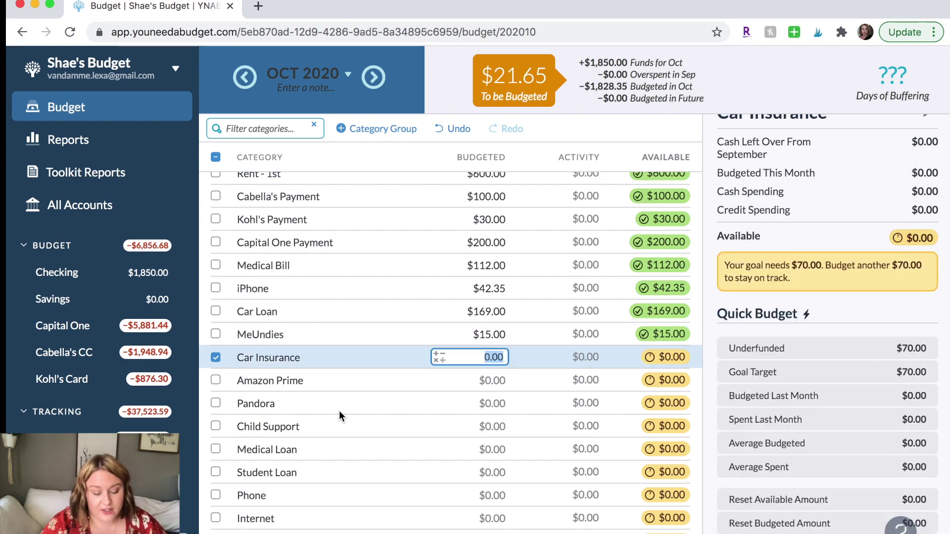
scroll(330, 381, down, 1)
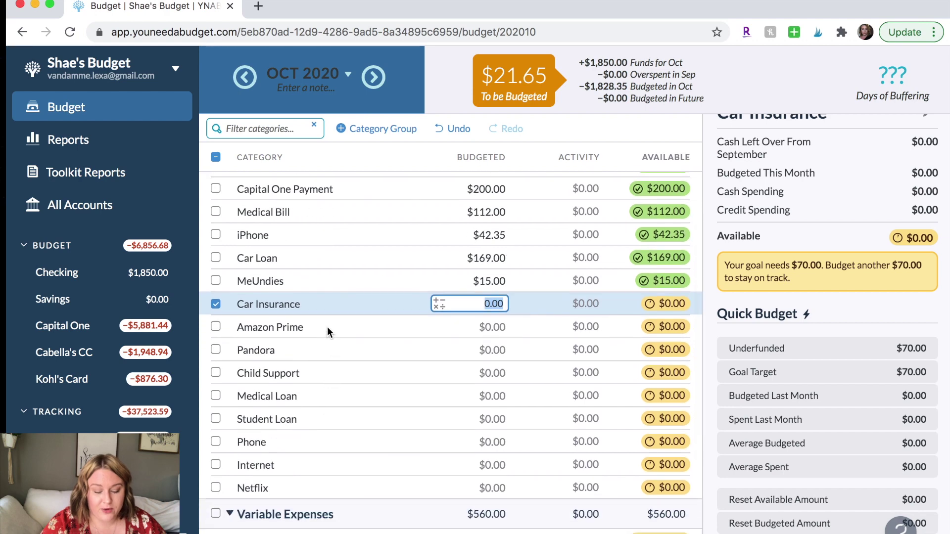
click(328, 326)
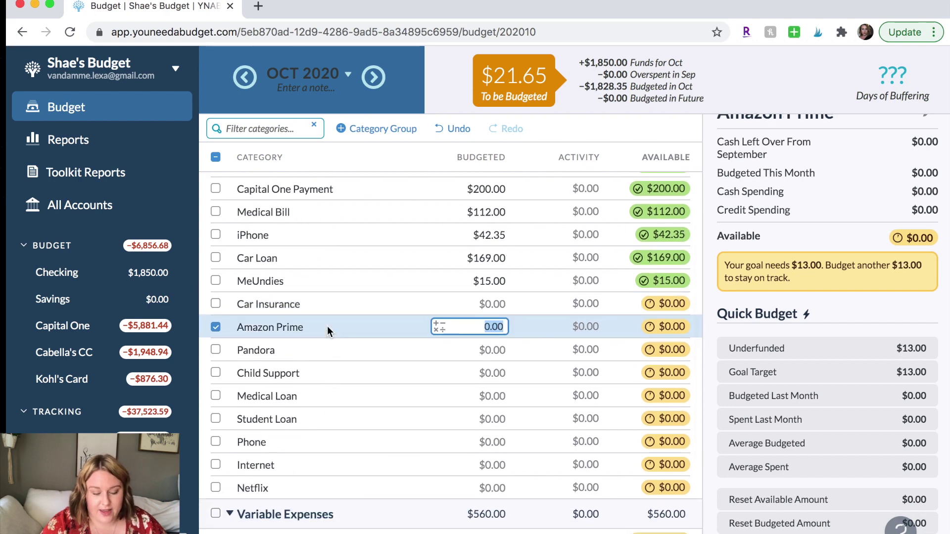
click(787, 346)
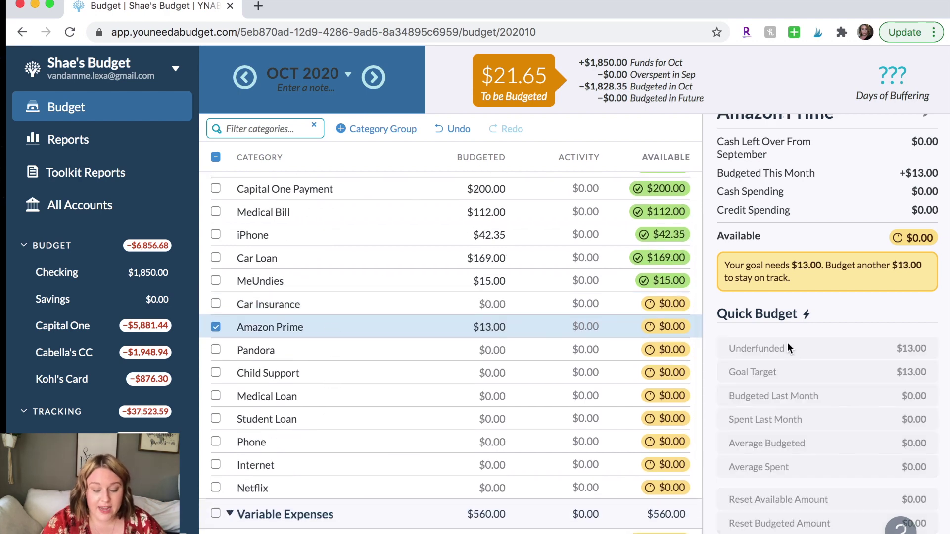
click(515, 350)
click(786, 349)
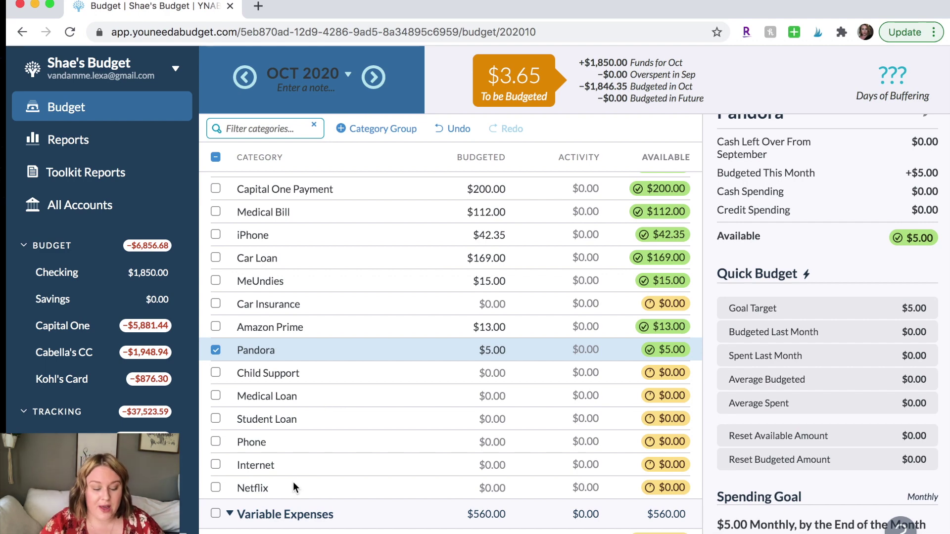
Budget $3.65 to the Emergency Fund category under Sinking Funds
scroll(293, 482, down, 3)
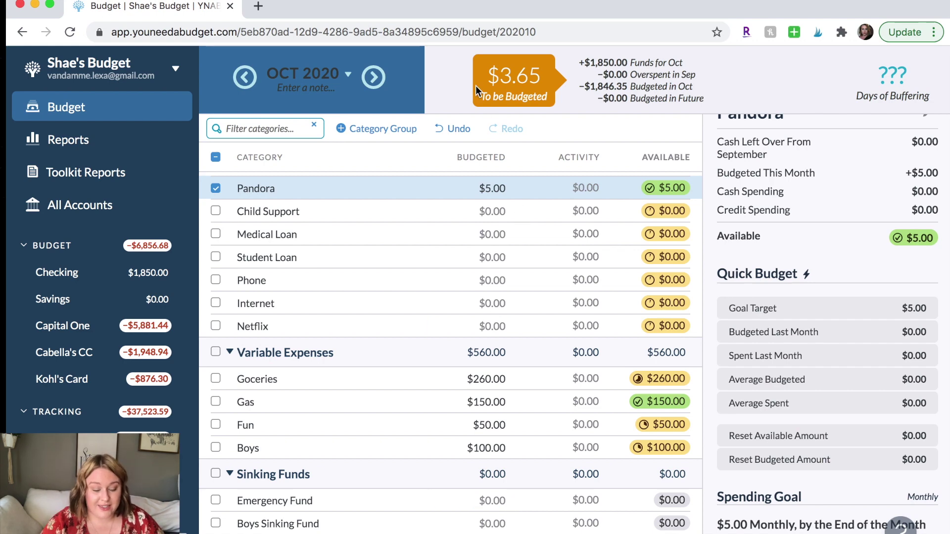
click(475, 500)
text(3.65)
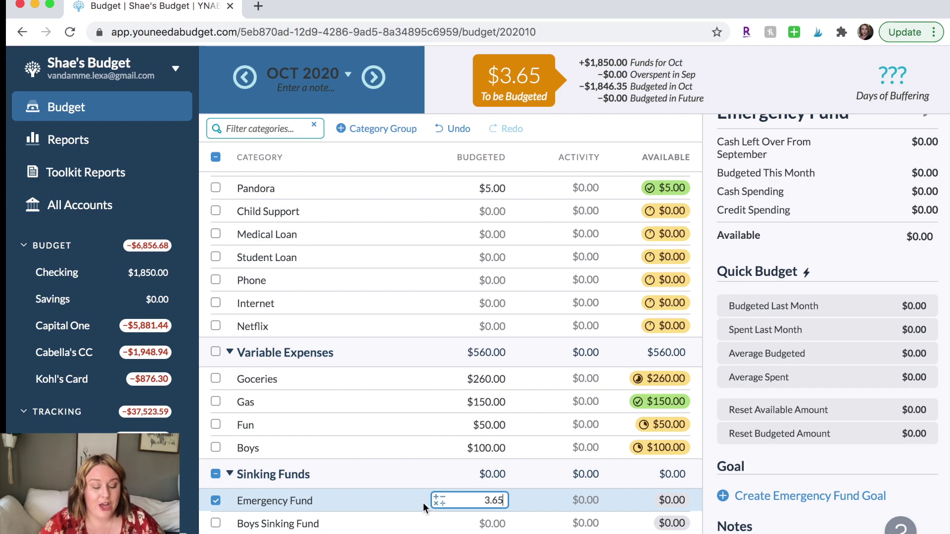
click(380, 516)
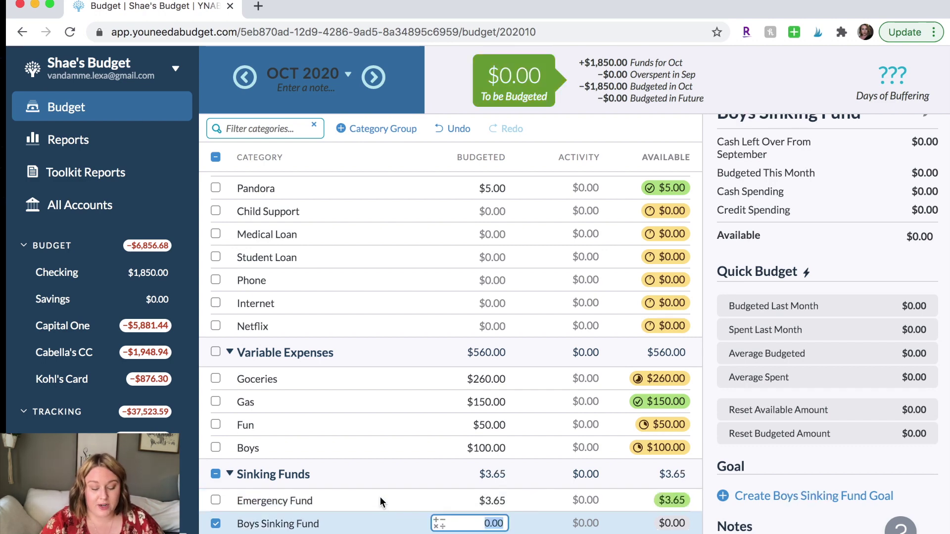
click(380, 497)
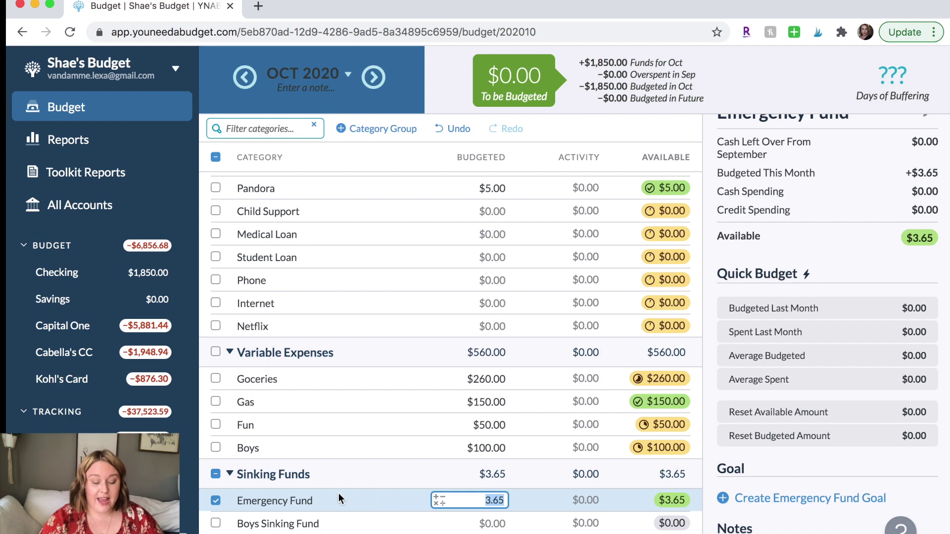
Record a second nursing paycheck in the Checking account as a $1,700 inflow categorized as Inflow: To be Budgeted
scroll(401, 408, up, 10)
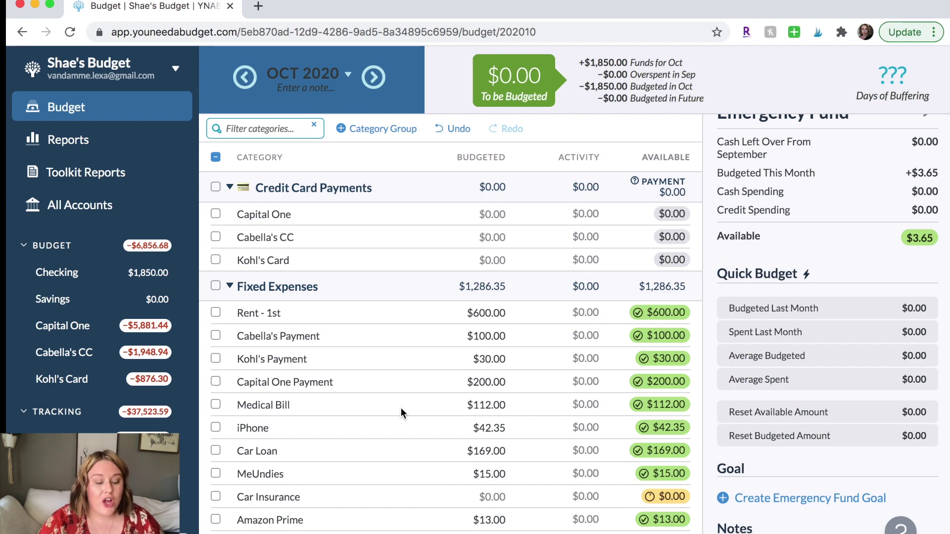
click(116, 273)
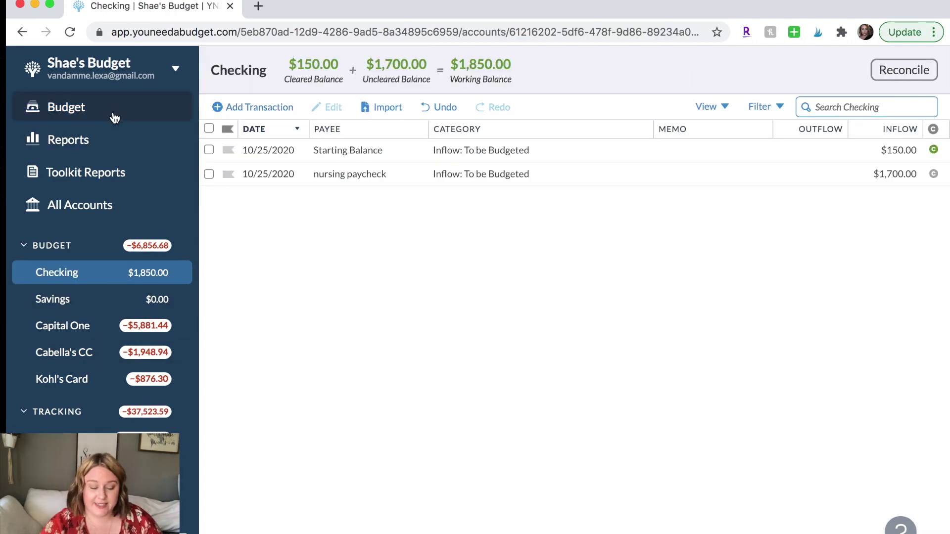
click(127, 112)
click(131, 287)
click(253, 107)
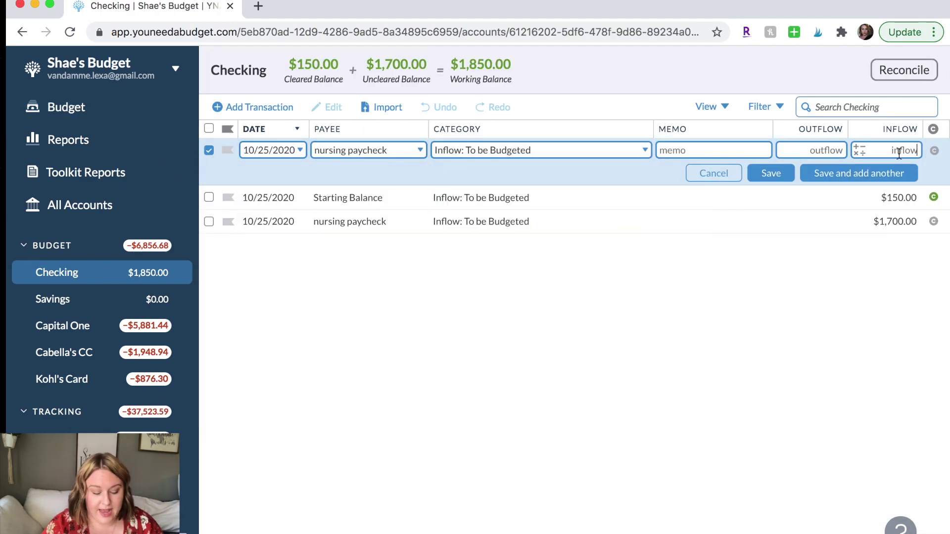
text(1700)
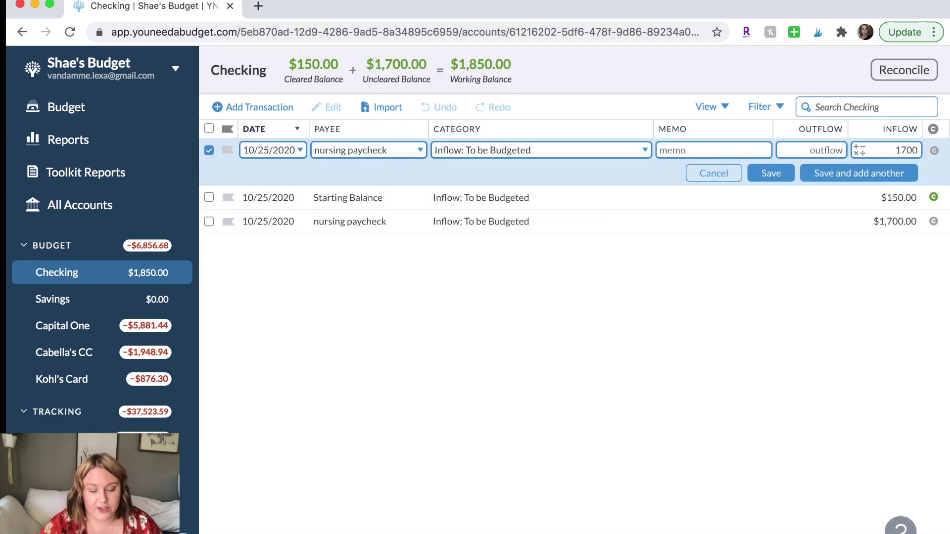
click(771, 173)
Select all categories in the October 2020 budget and fund all their underfunded amounts at once
click(66, 107)
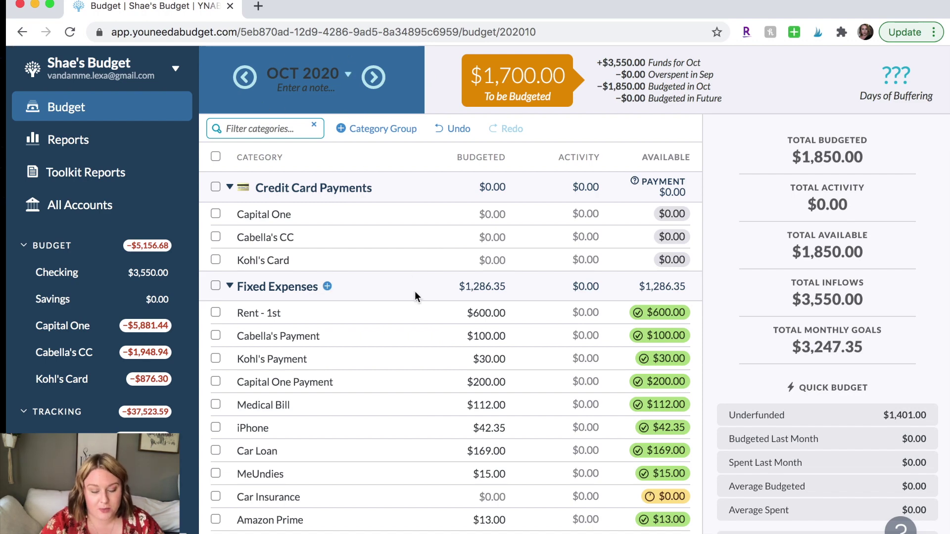
scroll(445, 428, down, 4)
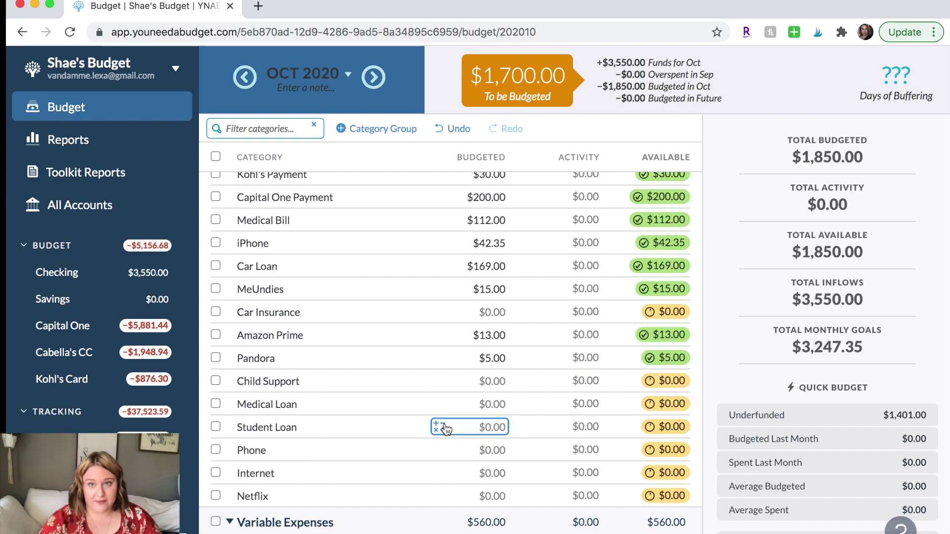
scroll(445, 429, up, 4)
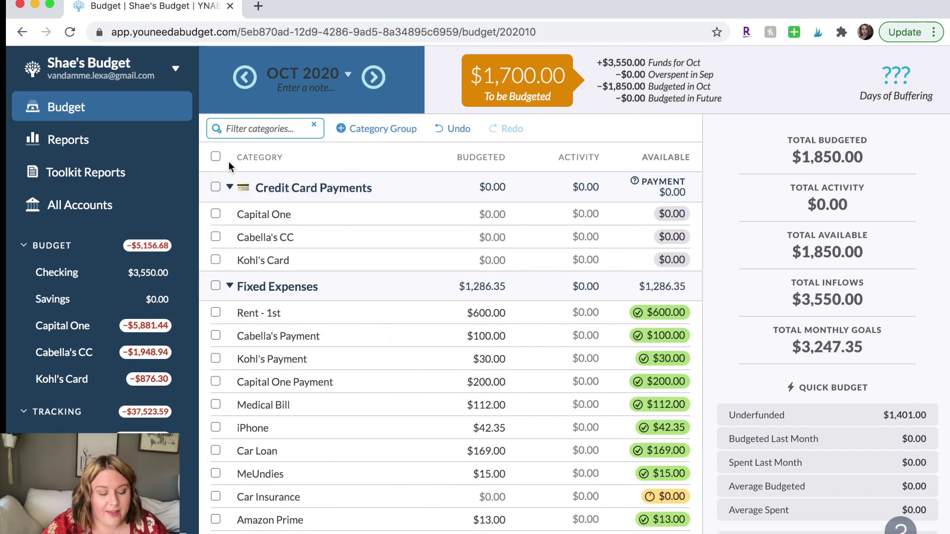
click(215, 157)
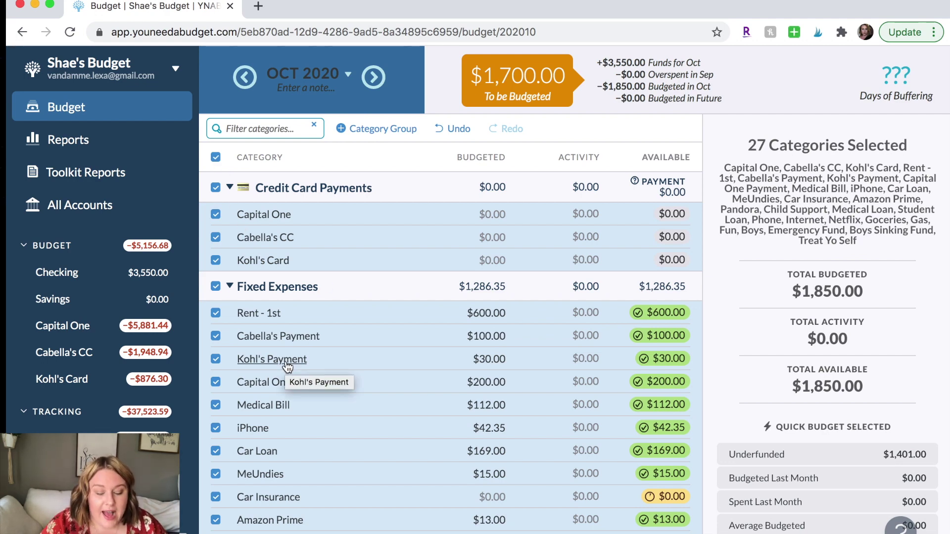
scroll(286, 365, down, 3)
scroll(286, 362, down, 6)
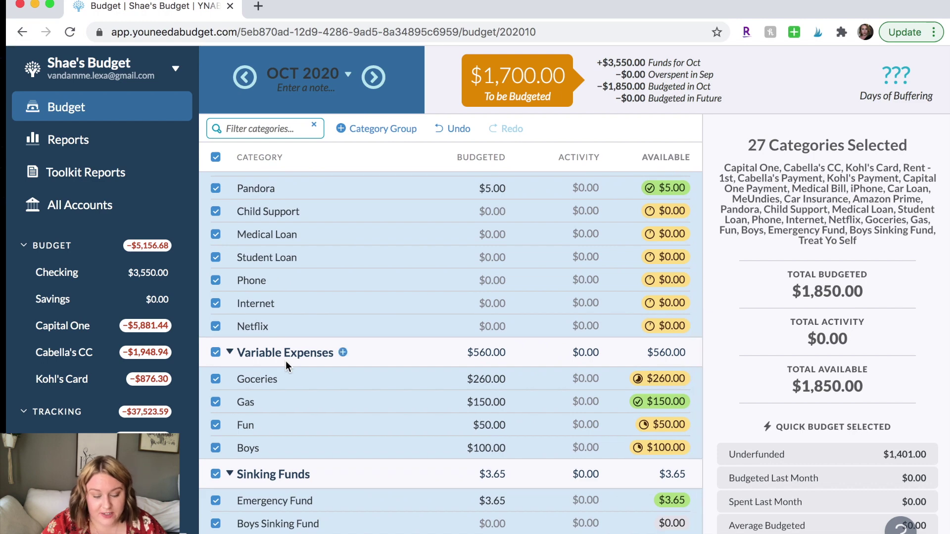
scroll(286, 362, up, 1)
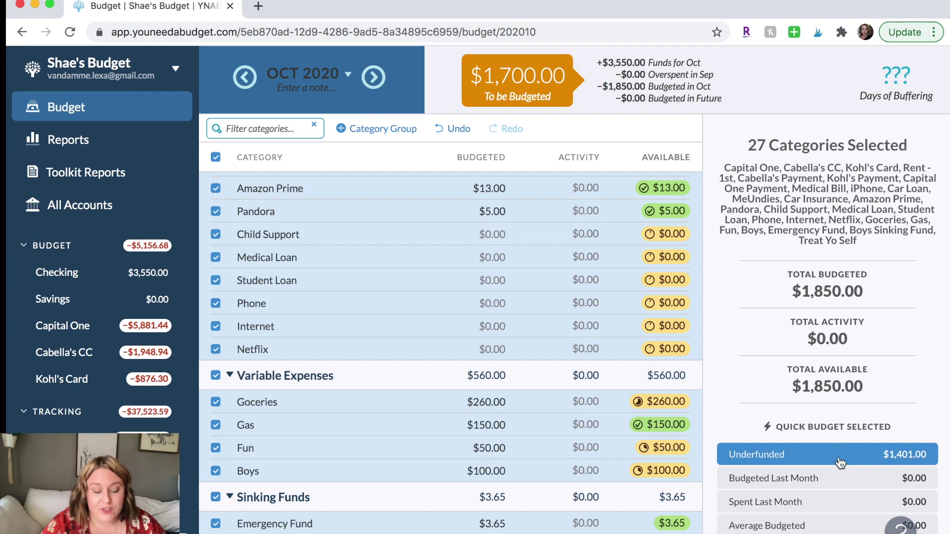
scroll(405, 233, up, 7)
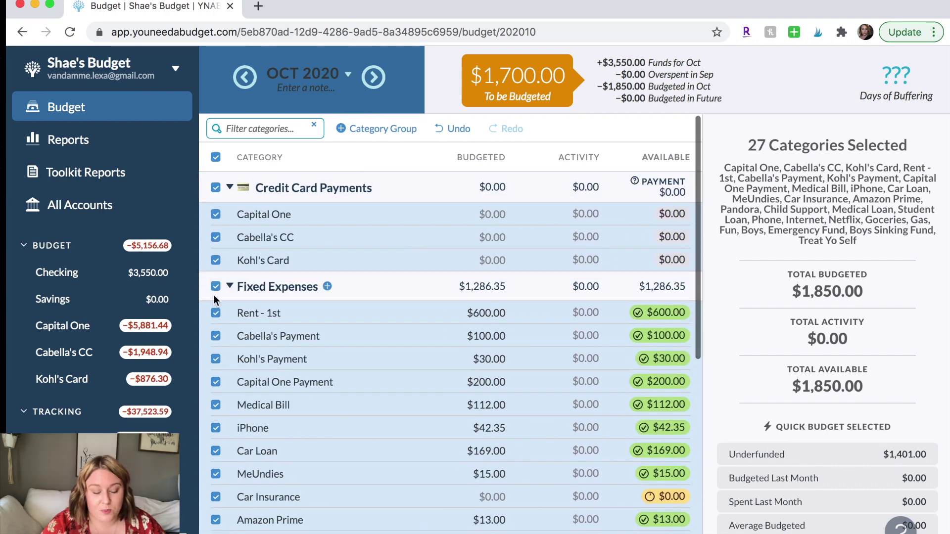
scroll(331, 349, down, 1)
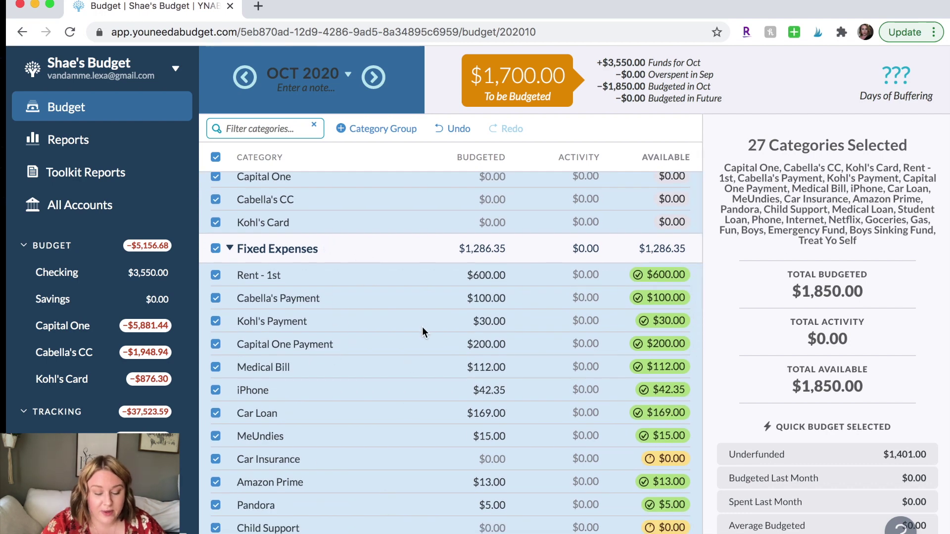
scroll(422, 331, down, 4)
scroll(422, 326, down, 1)
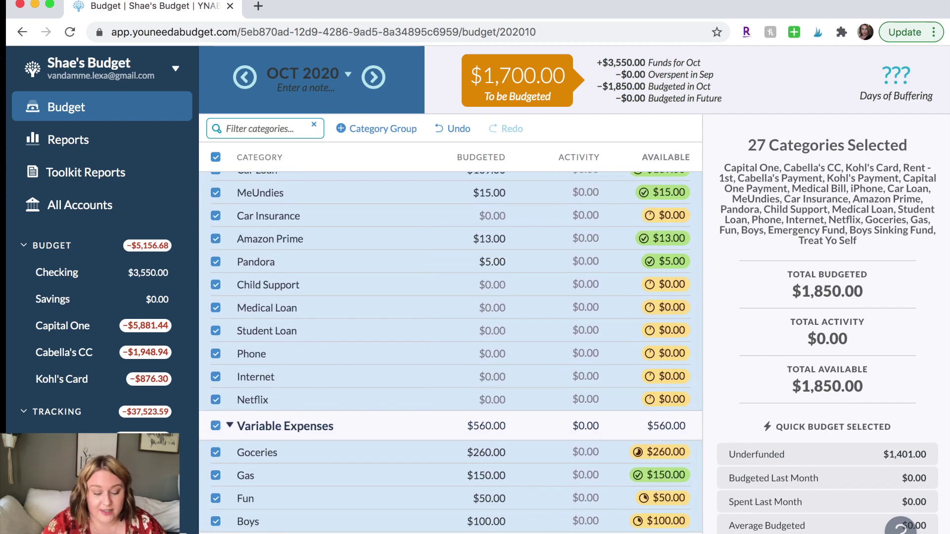
scroll(551, 284, down, 1)
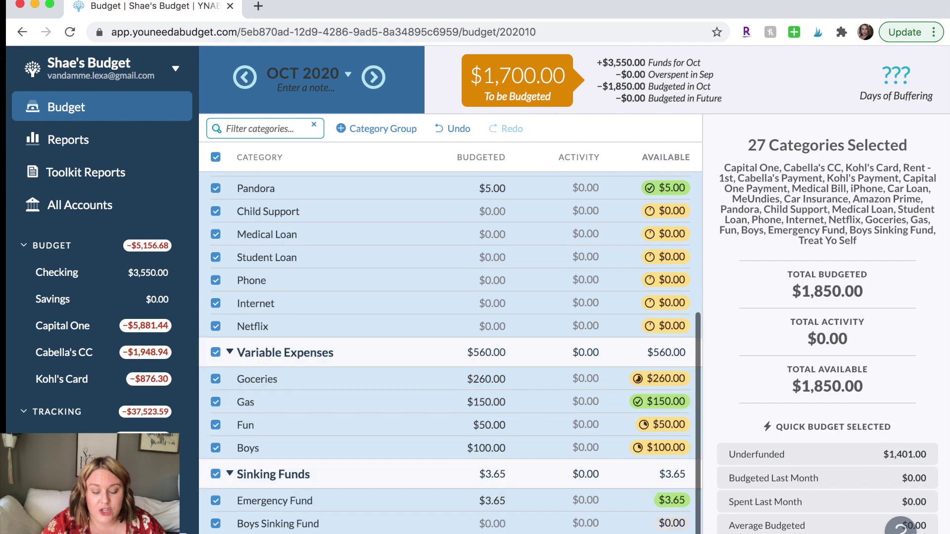
click(793, 455)
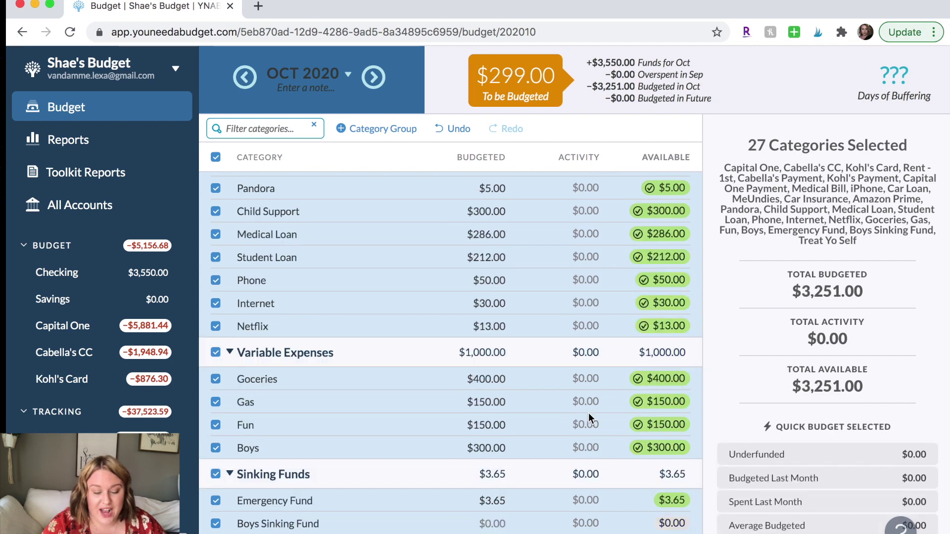
scroll(589, 412, up, 4)
scroll(589, 413, up, 2)
scroll(589, 413, down, 5)
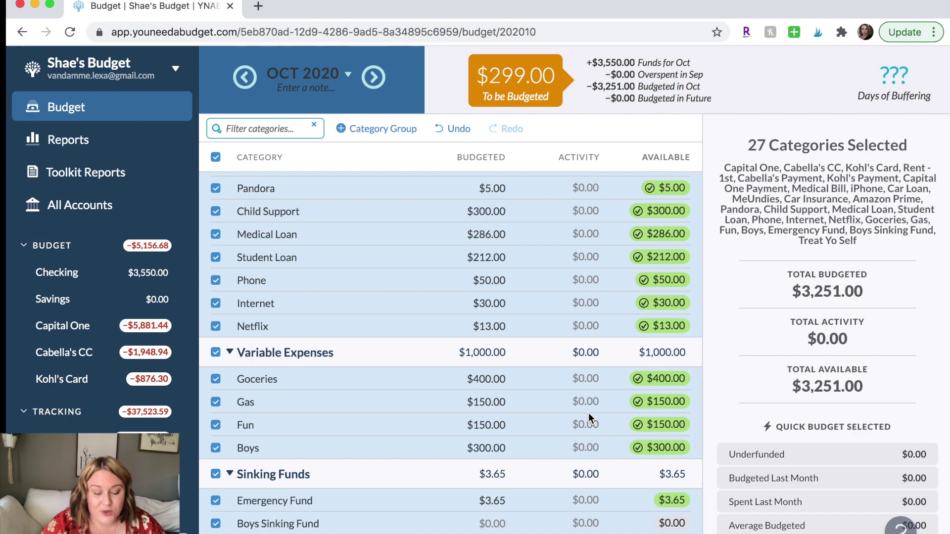
click(524, 112)
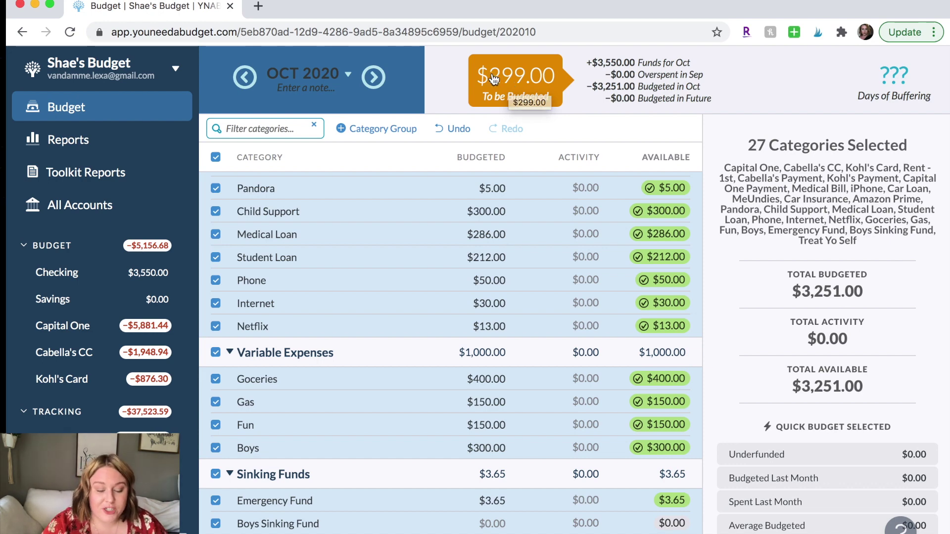
click(420, 419)
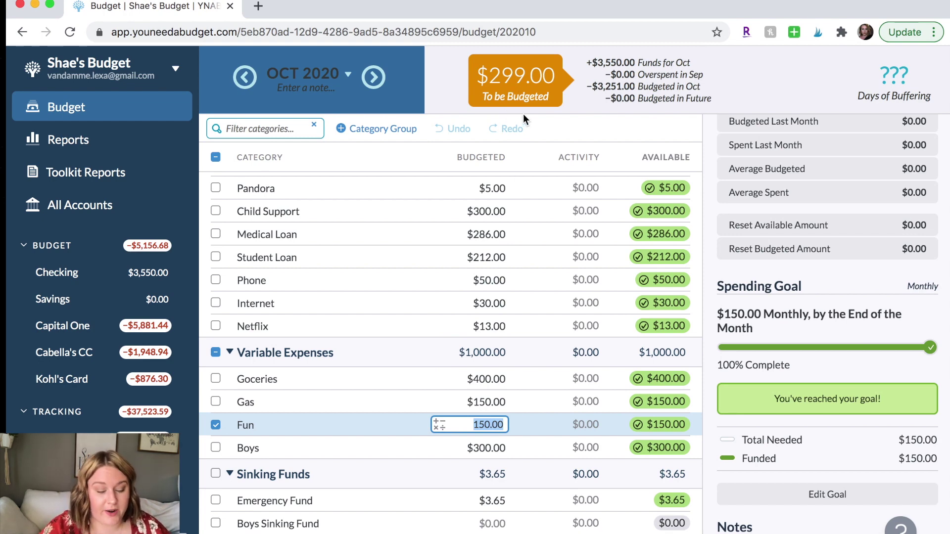
Create a Pay Specific Amount Monthly goal of $200 for Capital One under Credit Card Payments
scroll(447, 166, up, 10)
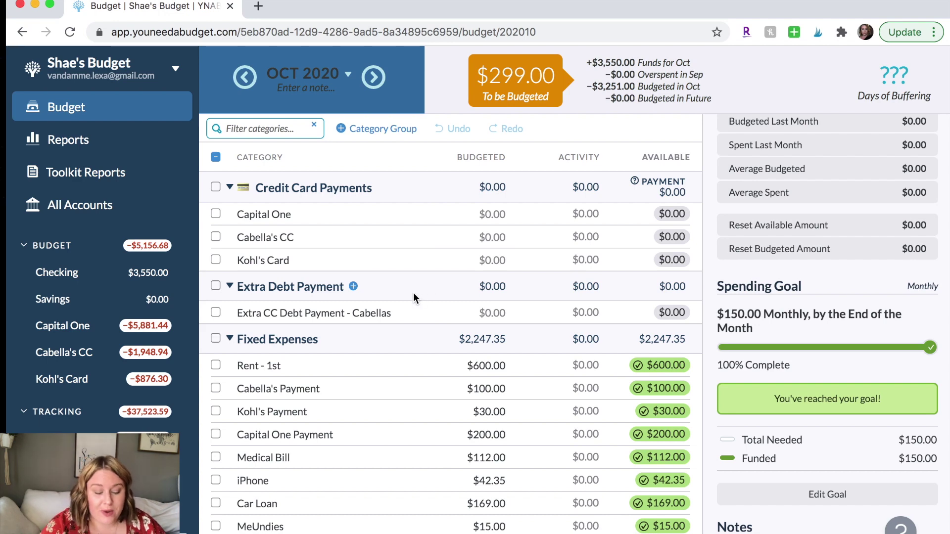
click(389, 213)
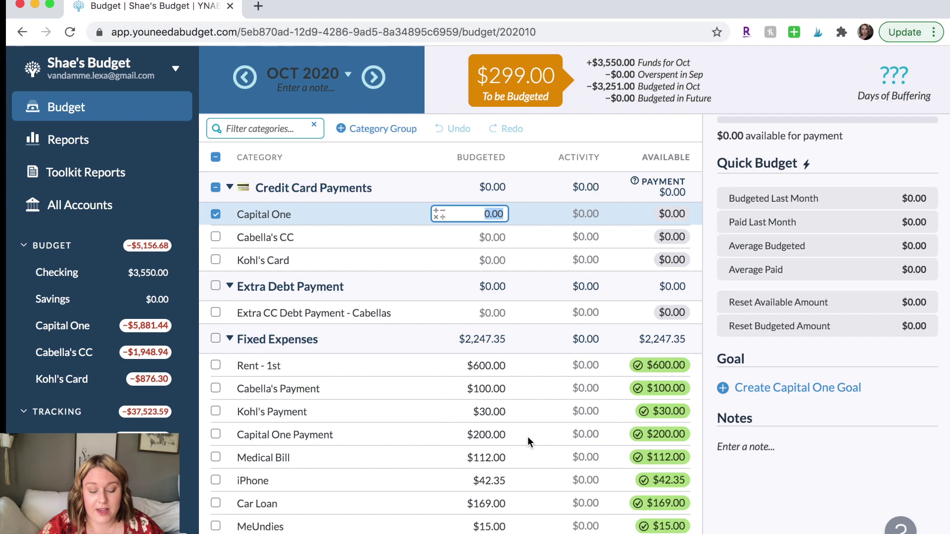
click(829, 388)
click(871, 404)
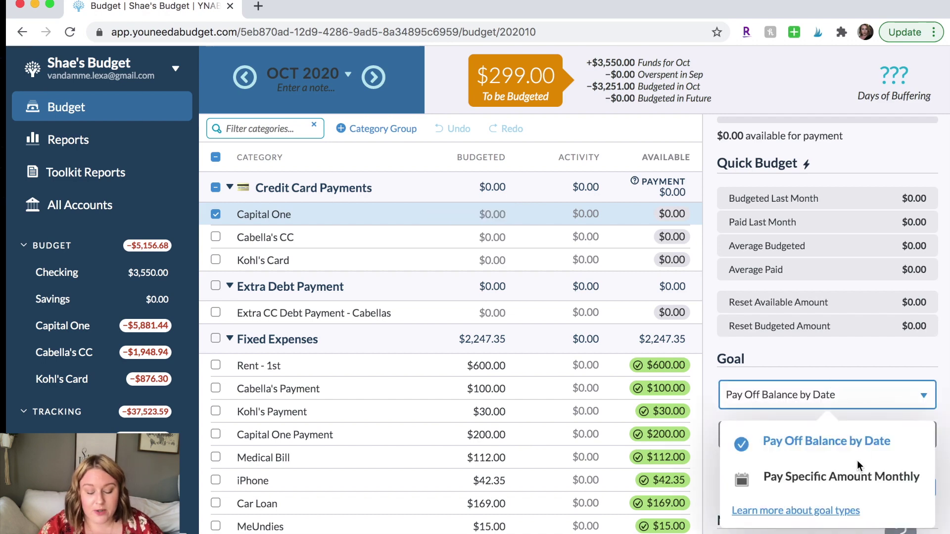
click(843, 479)
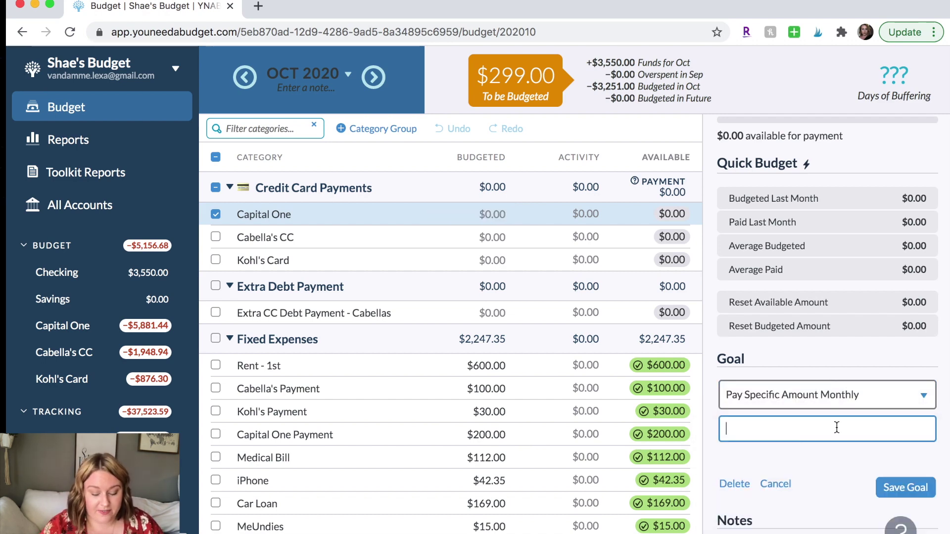
text(200)
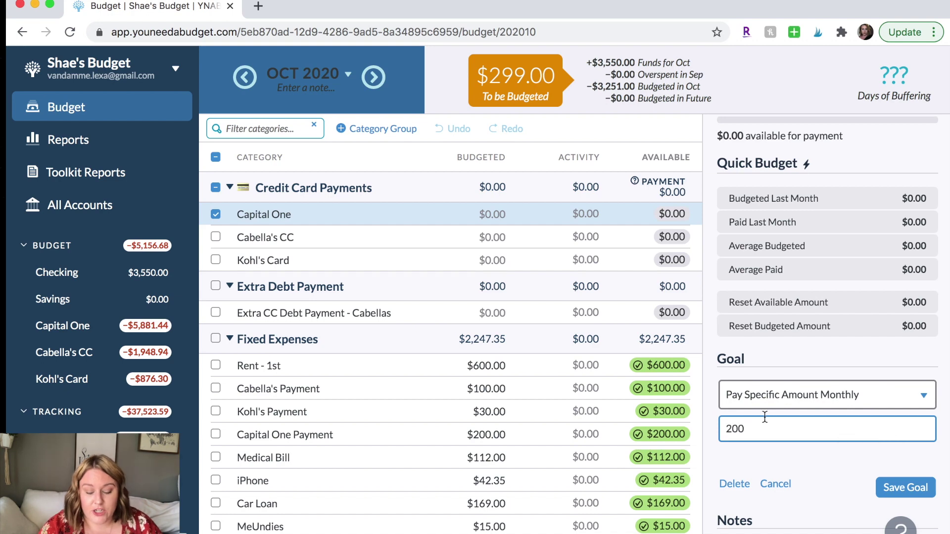
click(916, 492)
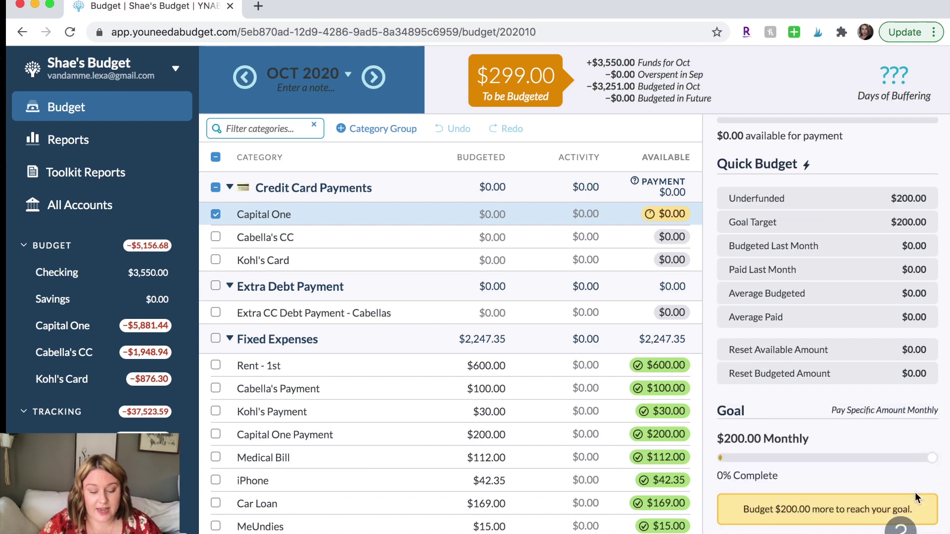
Create a payment goal for Cabella's CC under Credit Card Payments
click(420, 237)
scroll(419, 228, down, 1)
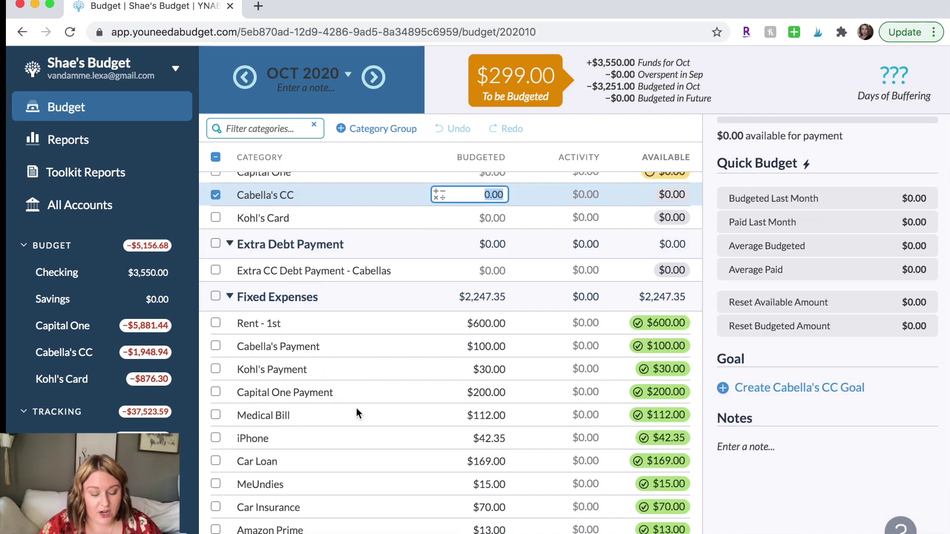
click(859, 388)
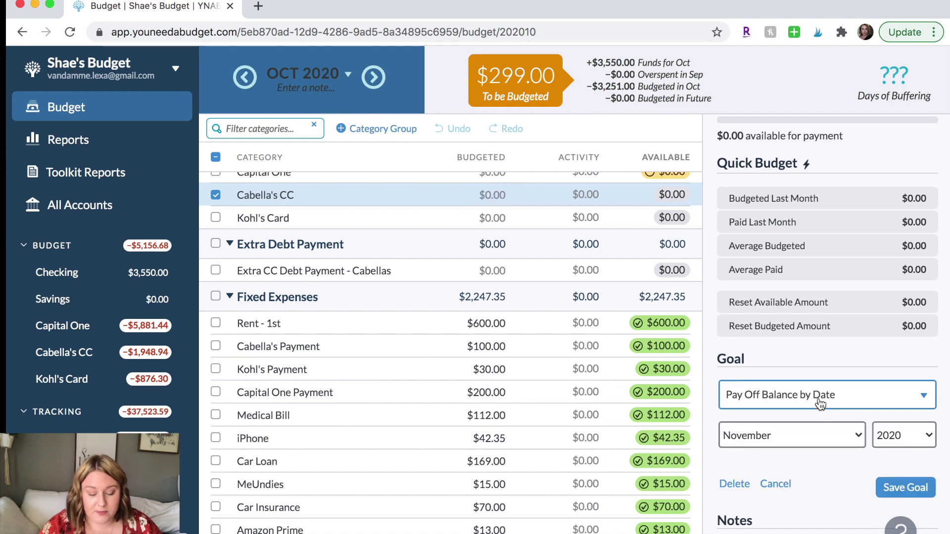
click(820, 404)
Create a $30 monthly payment goal for Kohl's Card under Credit Card Payments
click(408, 215)
click(836, 391)
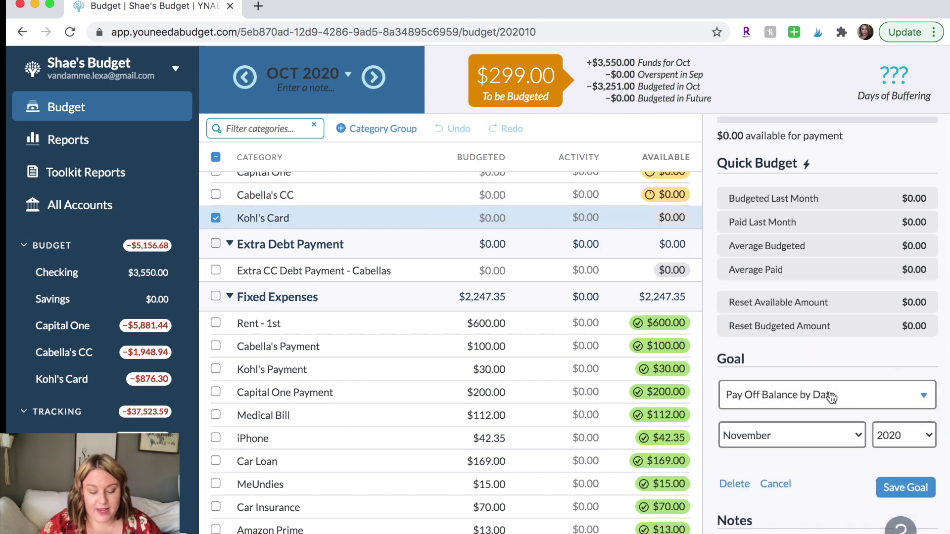
click(821, 395)
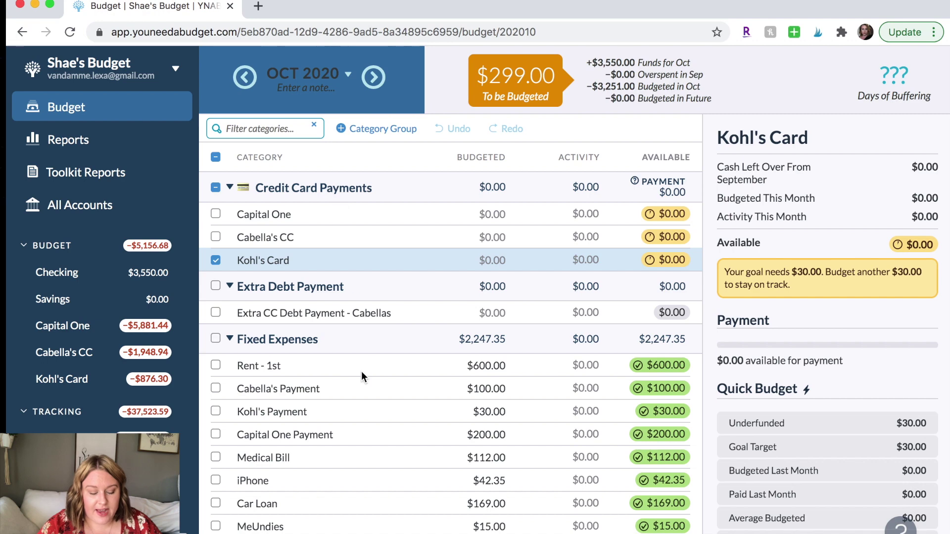
Clear the budgeted amounts of Cabella's Payment, Kohl's Payment and Capital One Payment under Fixed Expenses
click(365, 391)
key(BackSpace)
click(404, 410)
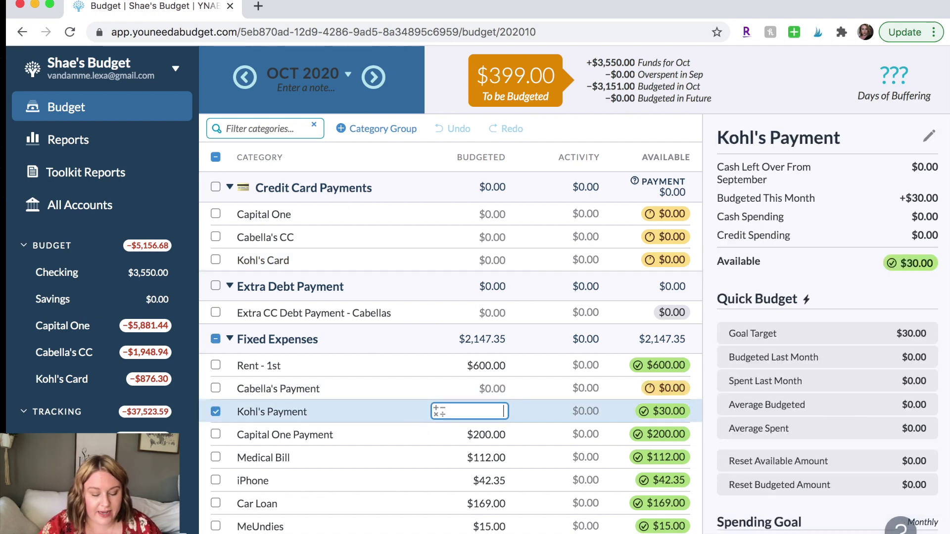
click(396, 430)
key(BackSpace)
Delete the Cabella's Payment category from Fixed Expenses
click(331, 402)
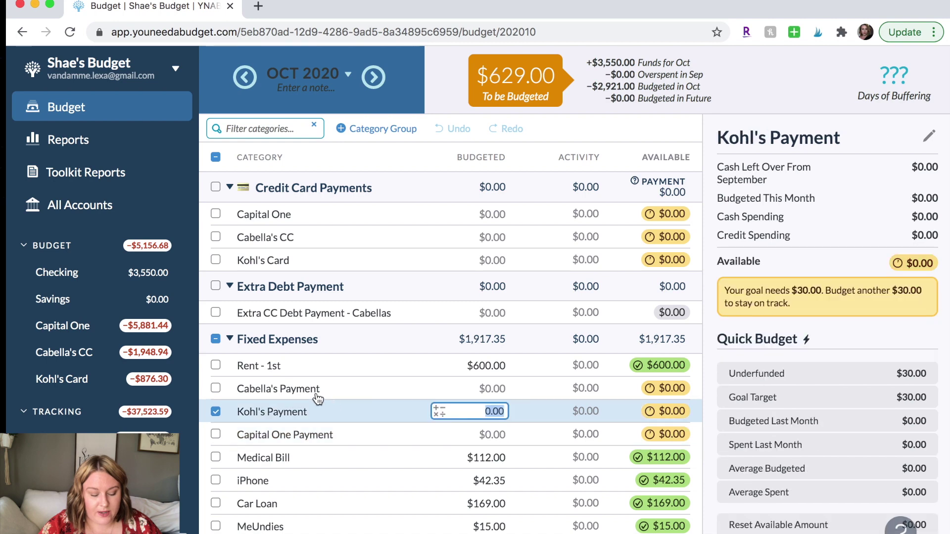
click(317, 396)
click(203, 469)
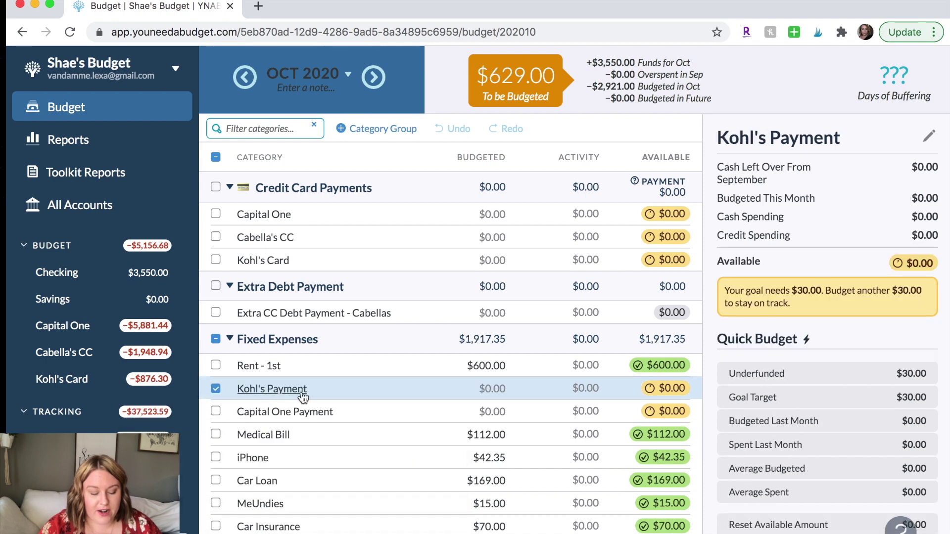
Delete the Kohl's Payment and Capital One Payment categories from Fixed Expenses
click(303, 394)
click(201, 469)
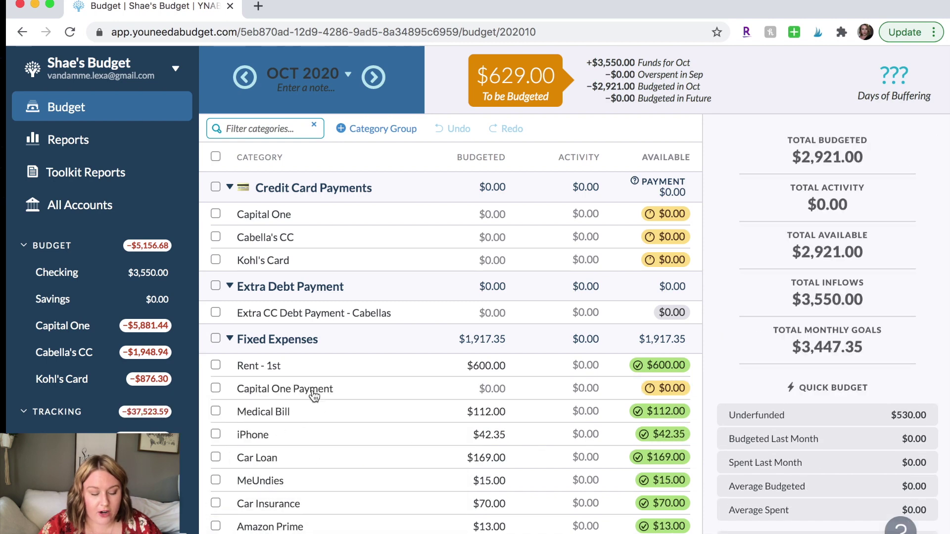
click(313, 391)
click(210, 471)
Budget the underfunded amounts for Capital One, Cabella's CC and Kohl's Card together under Credit Card Payments
click(382, 216)
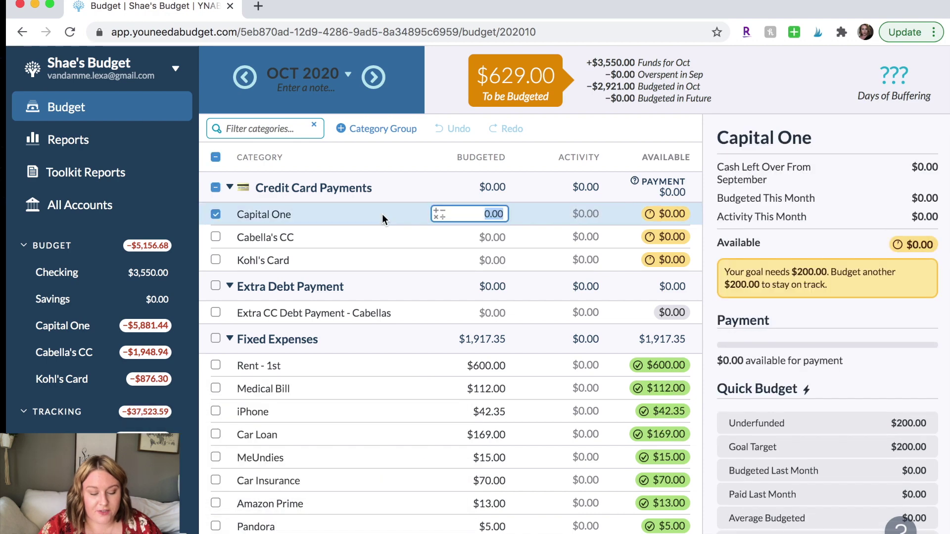
click(217, 239)
click(218, 260)
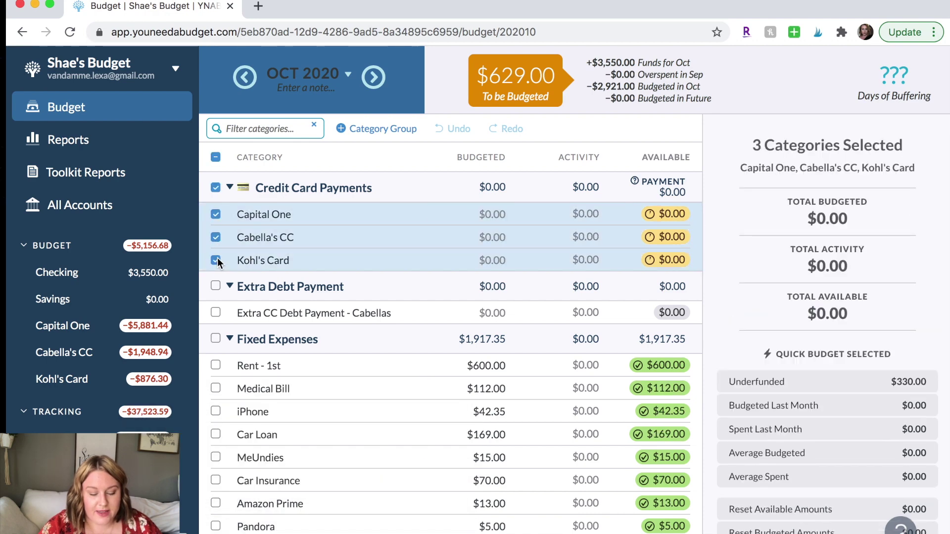
click(874, 384)
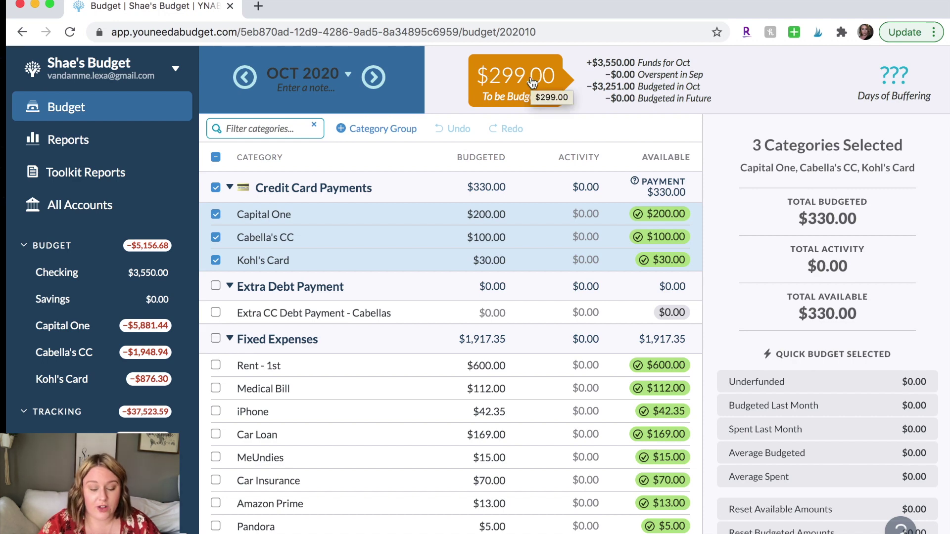
click(215, 188)
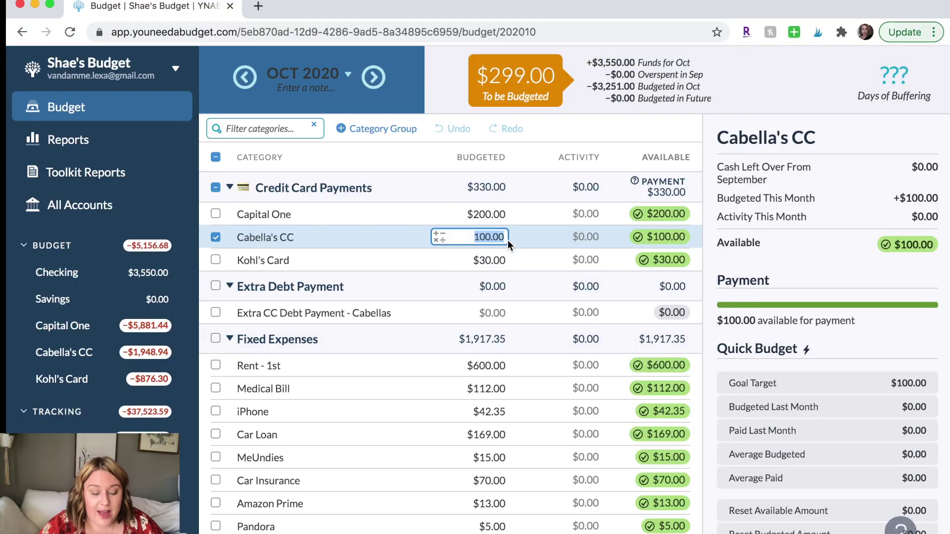
Add $299 to the budgeted amount of Cabella's CC under Credit Card Payments
click(505, 238)
text(+299)
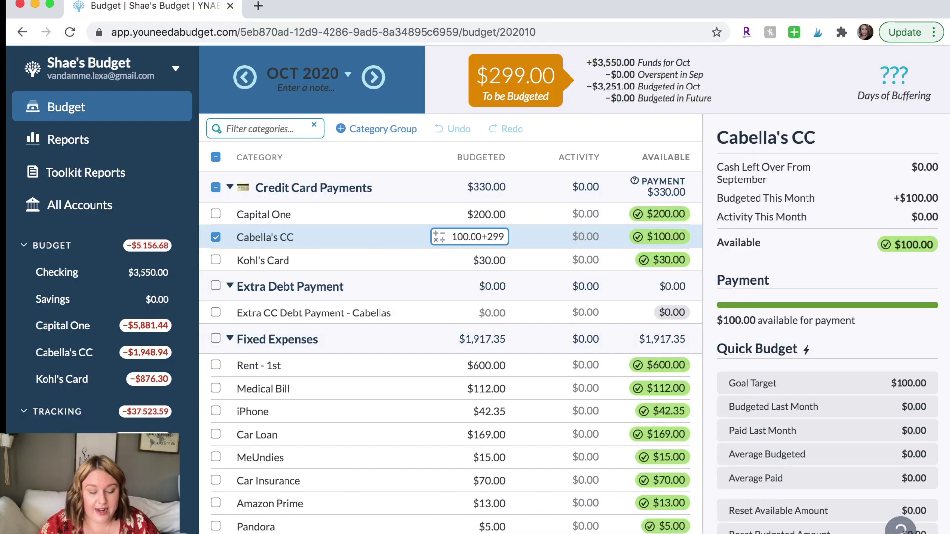
click(362, 251)
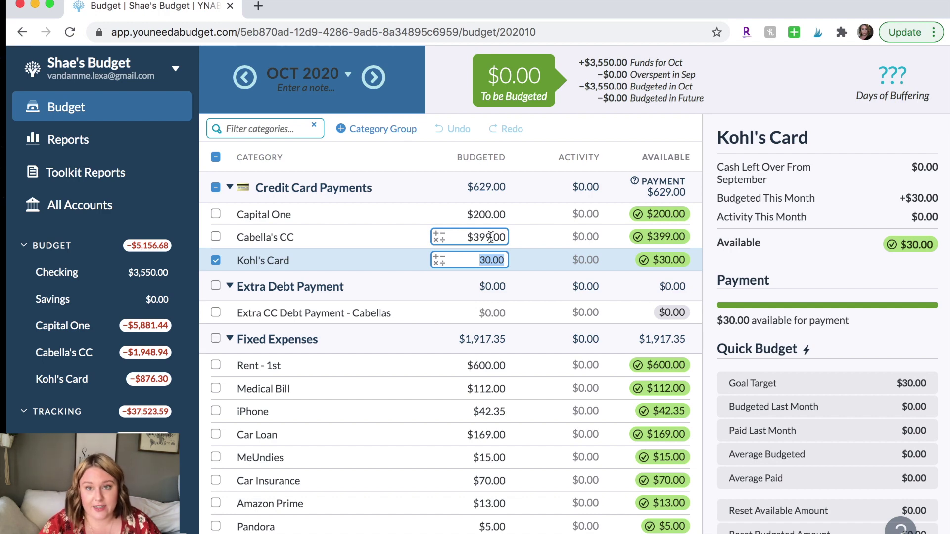
key(Return)
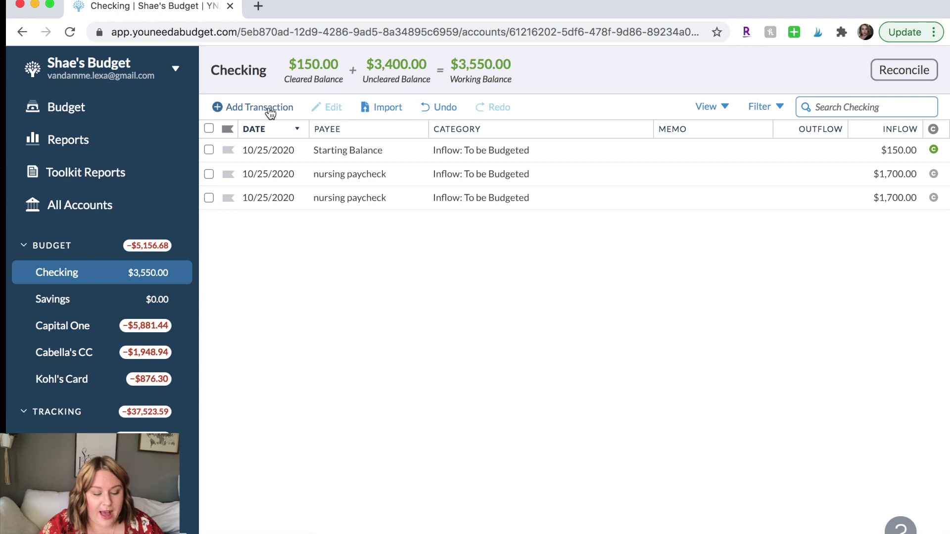
Record a $399 payment from Checking to Cabella's CC dated 10/25/2020, and return to the budget
click(269, 108)
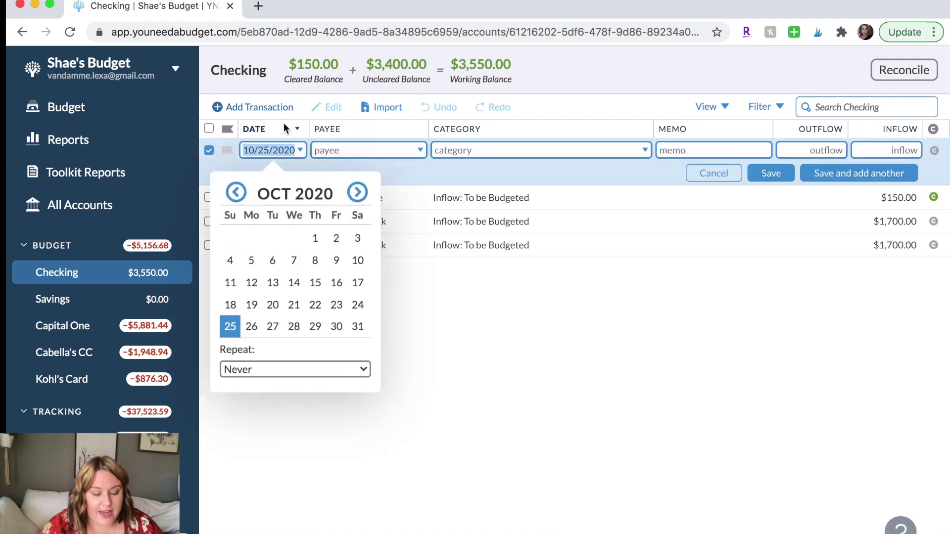
click(343, 151)
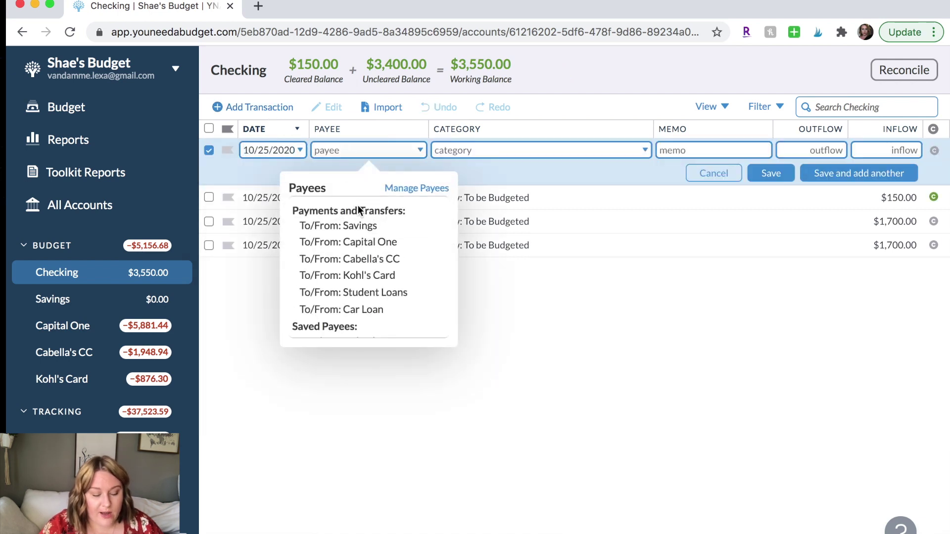
click(374, 260)
click(812, 150)
text(399)
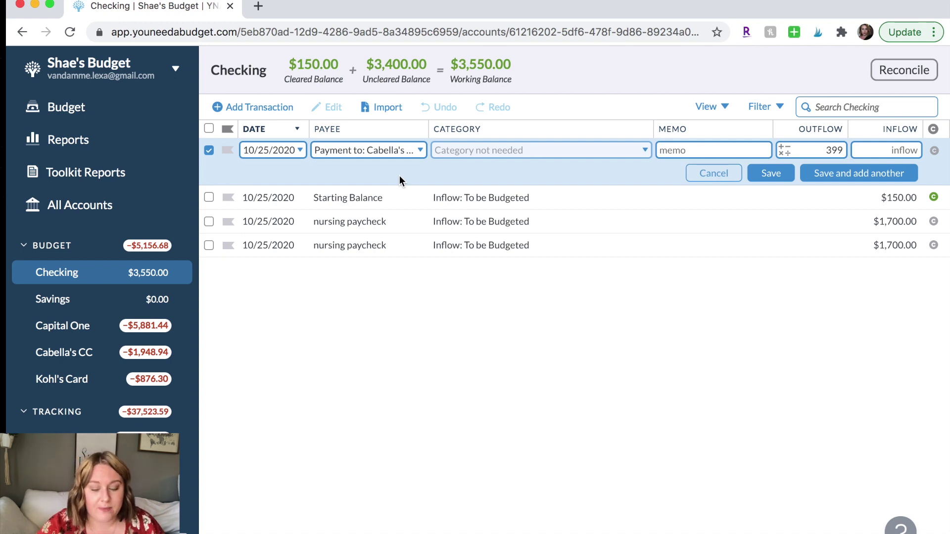
click(771, 173)
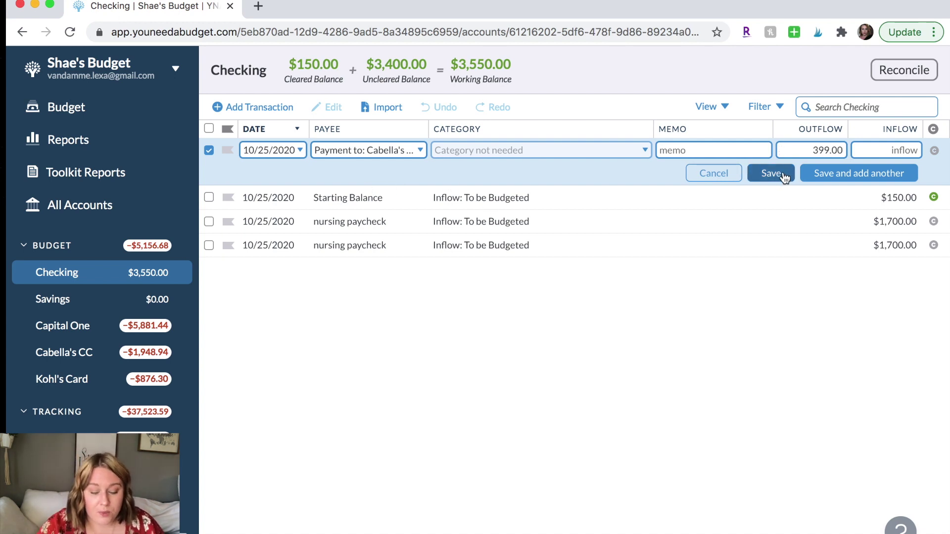
click(73, 115)
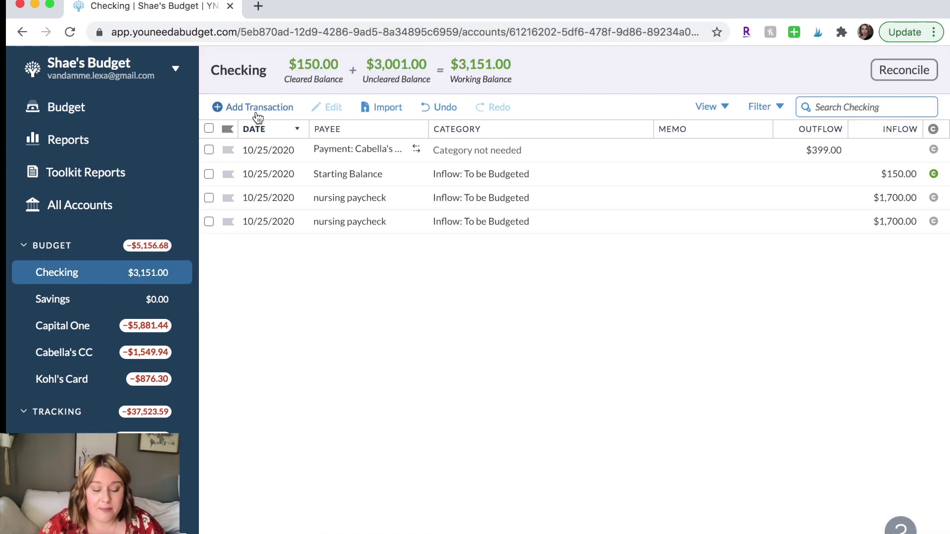
Record a $600 outflow in Checking to payee rent under Rent - 1st, and review the category balances in the budget
click(256, 111)
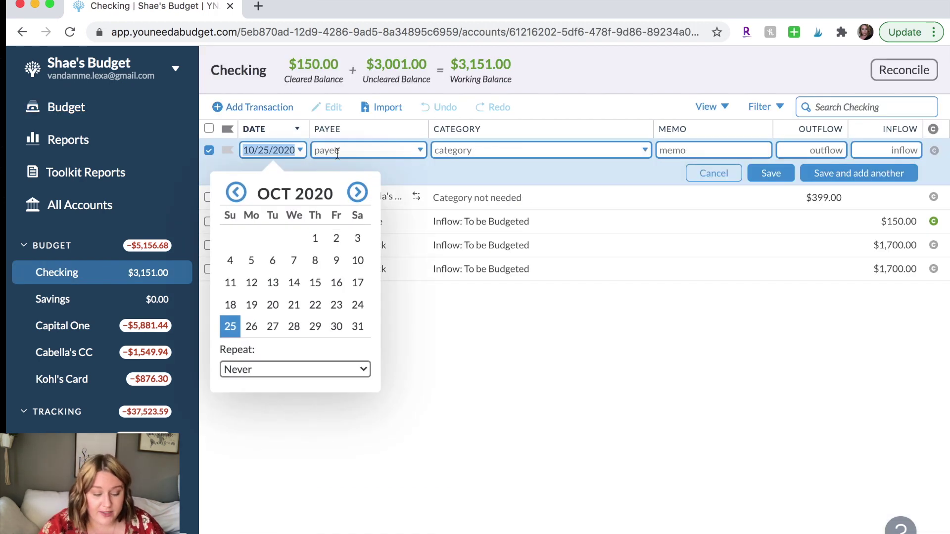
key(Tab)
text(rent)
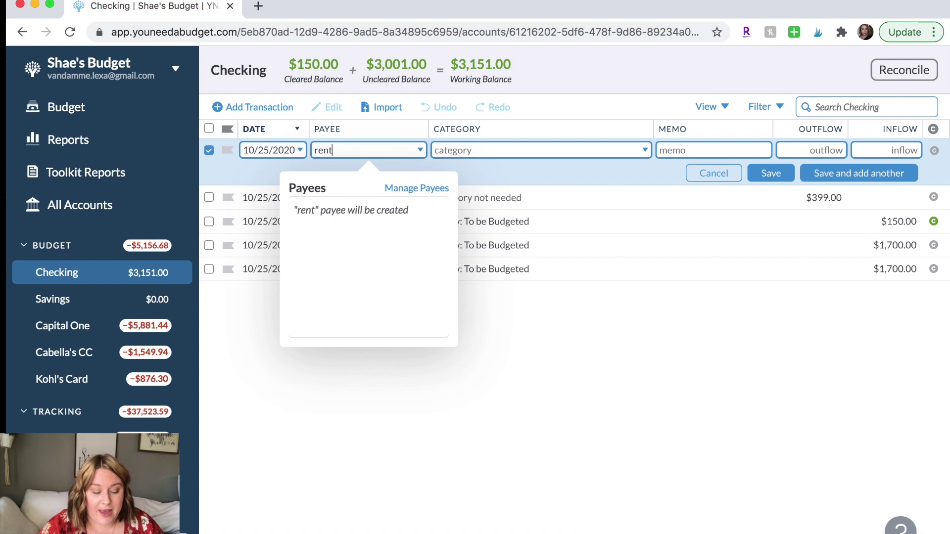
click(491, 150)
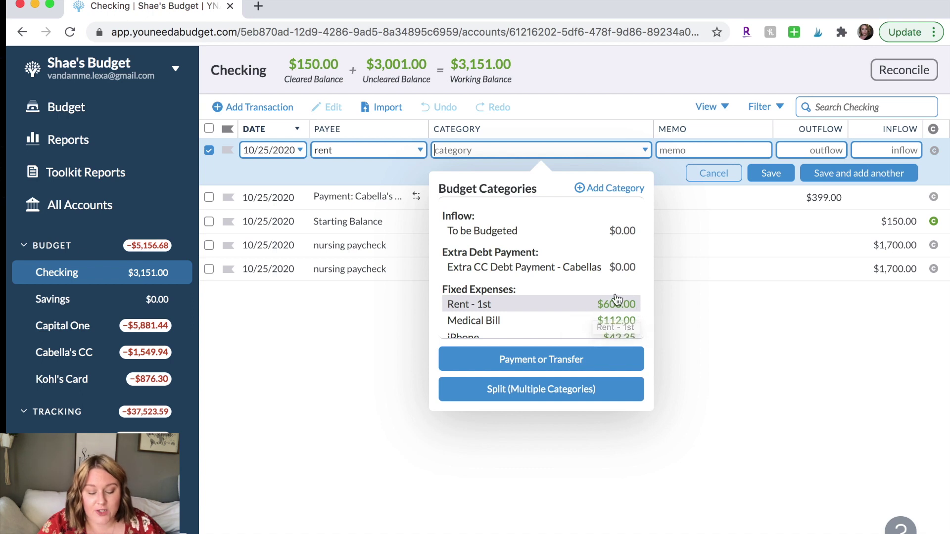
click(583, 306)
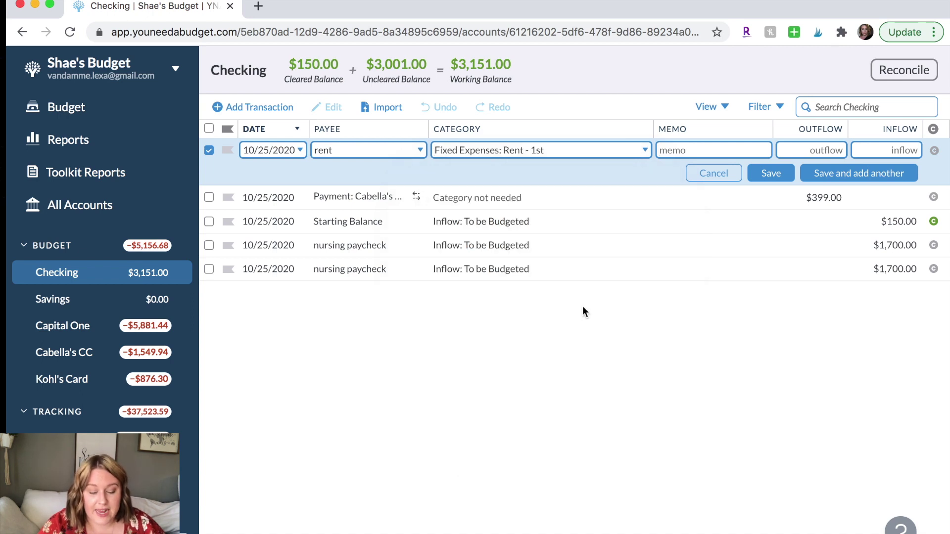
click(824, 148)
text(600)
click(761, 179)
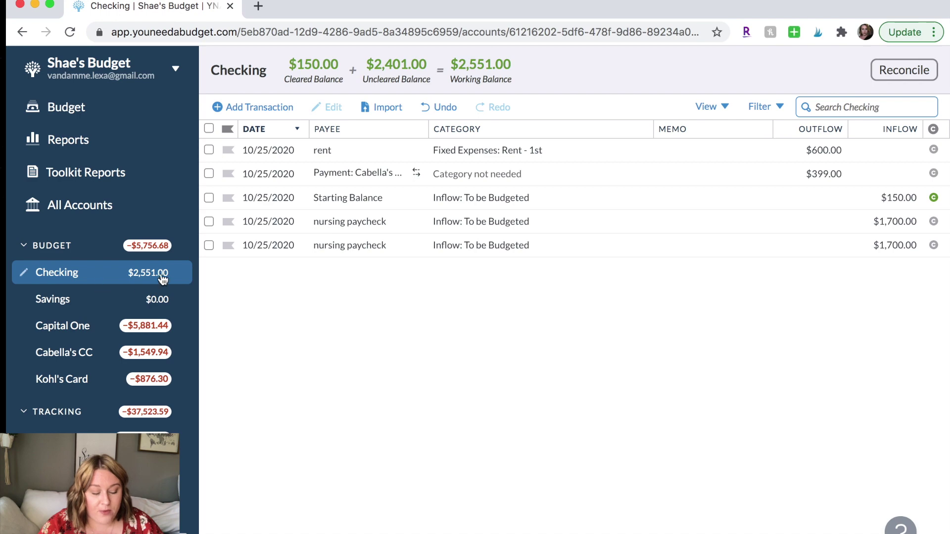
click(106, 113)
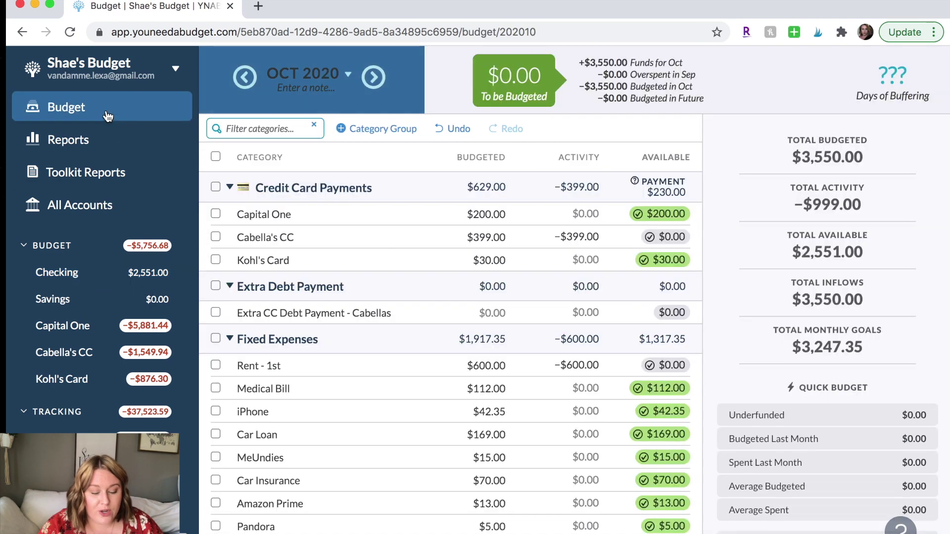
scroll(418, 346, down, 1)
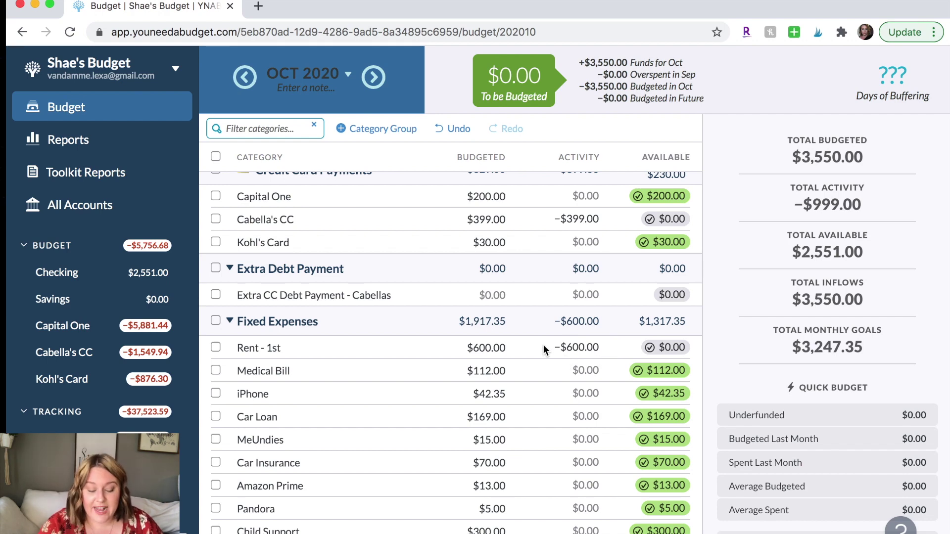
scroll(610, 353, down, 6)
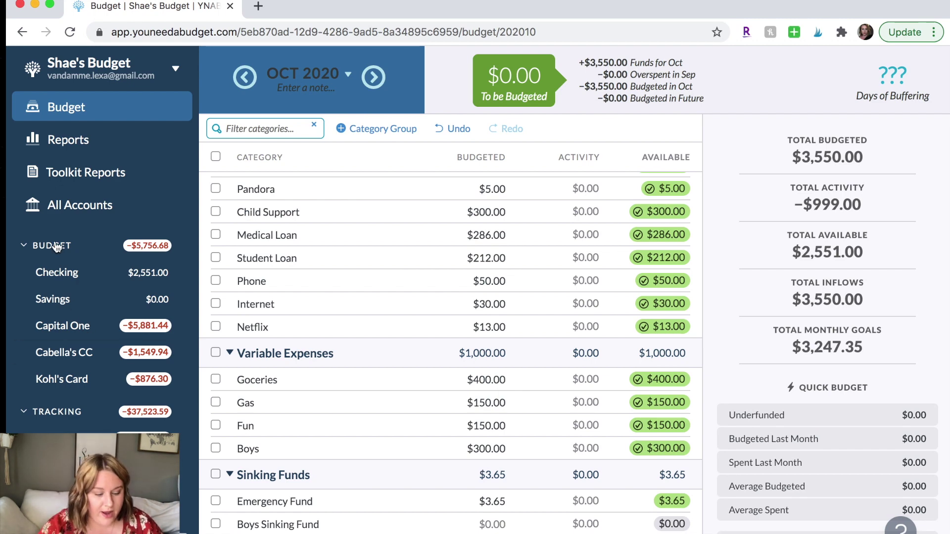
Record a $400 outflow in Checking to payee motel under the Variable Expenses category Boys
click(72, 276)
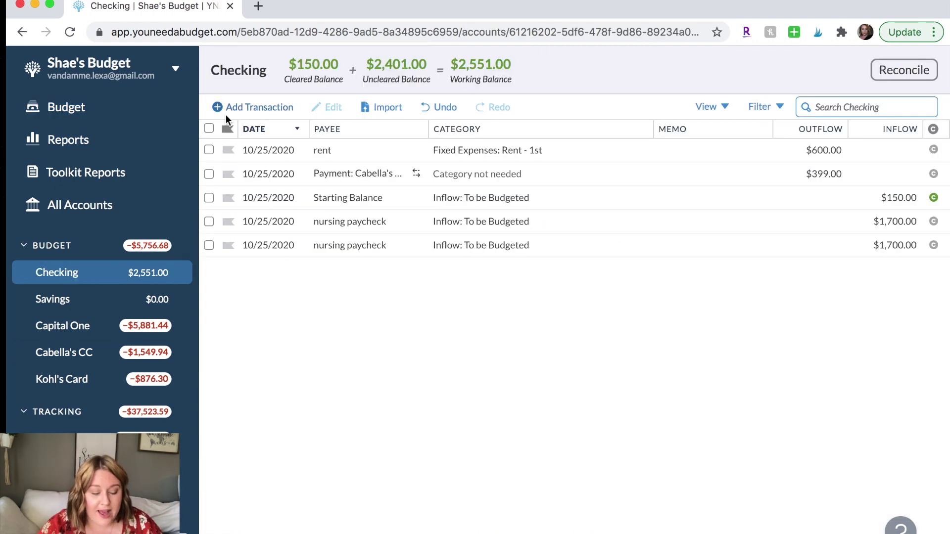
click(252, 108)
click(352, 149)
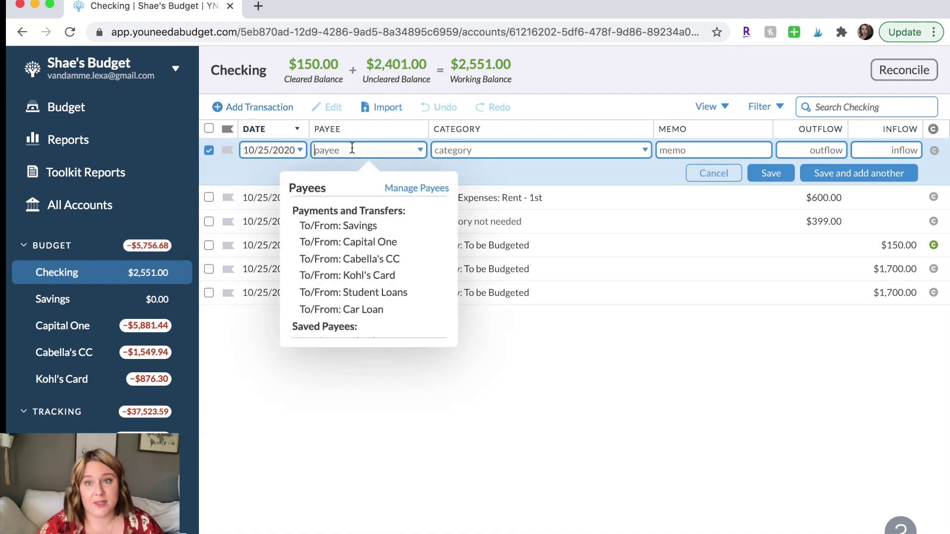
text(motel)
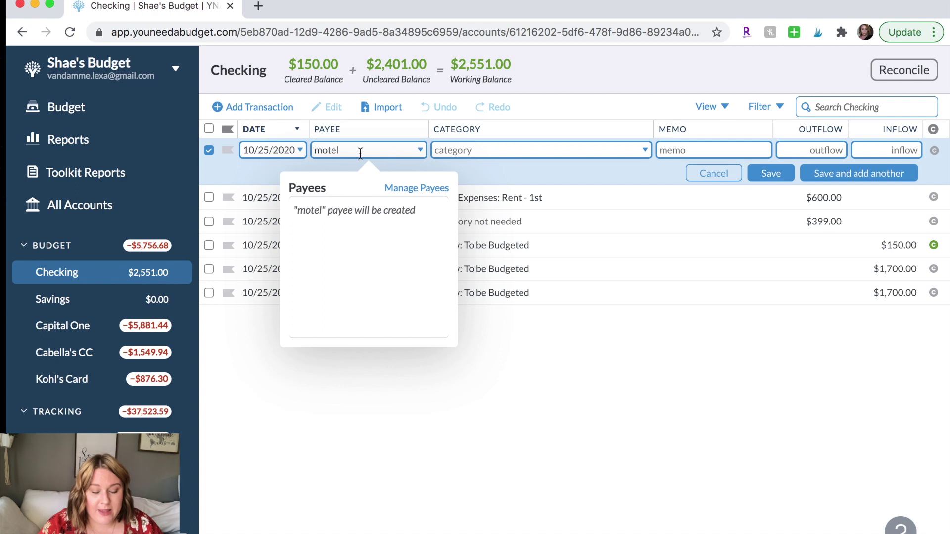
click(511, 155)
scroll(520, 288, down, 5)
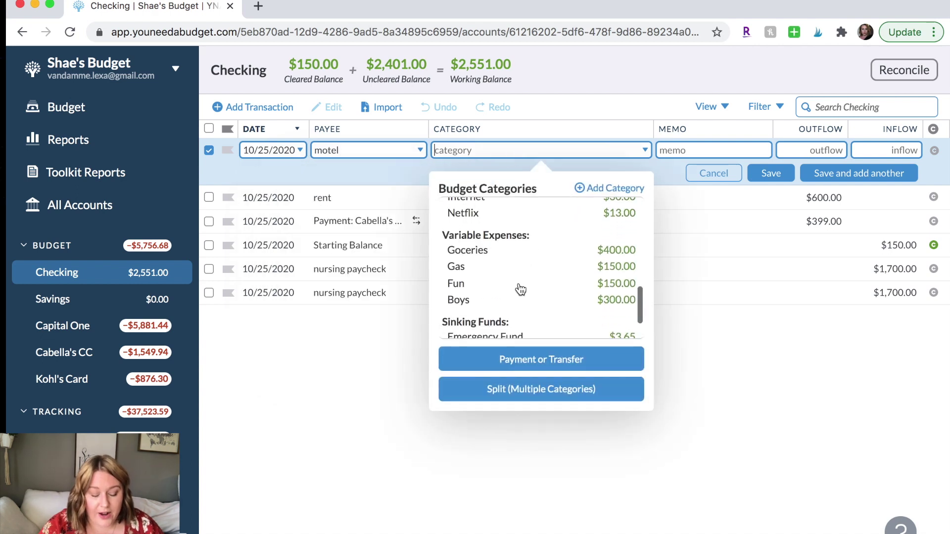
scroll(520, 304, down, 2)
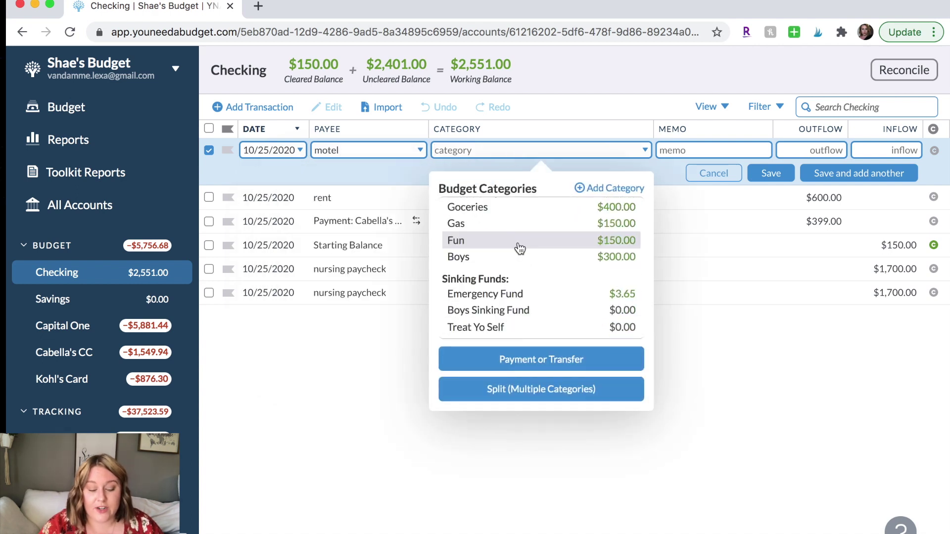
click(468, 258)
click(701, 150)
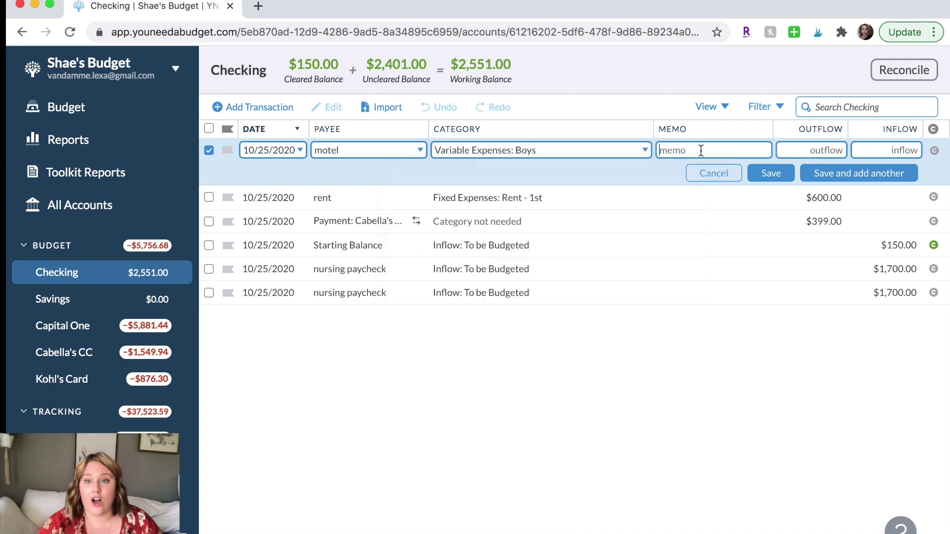
click(825, 150)
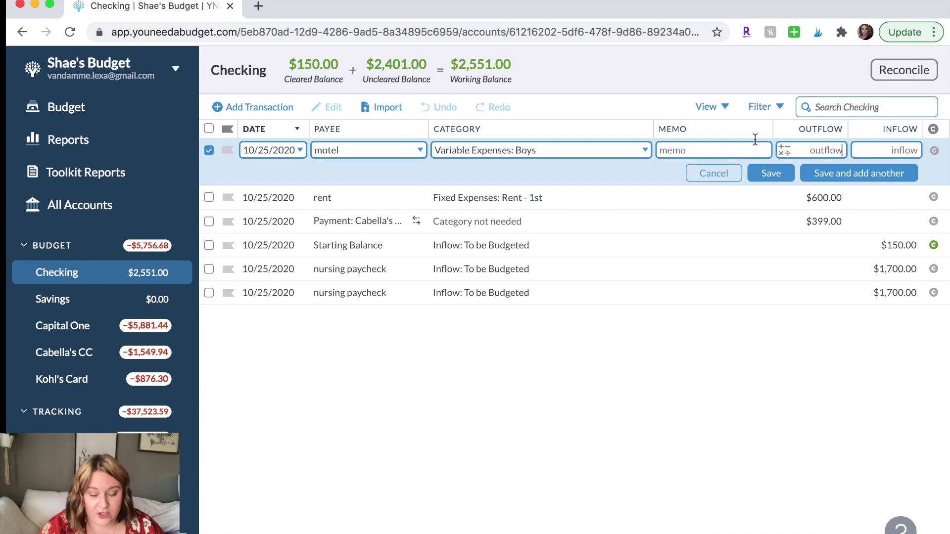
text(400)
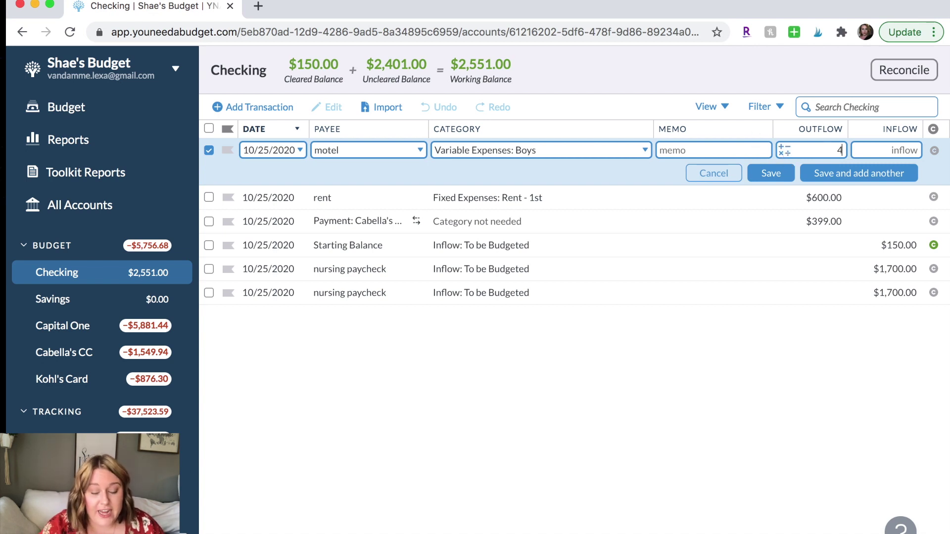
click(767, 181)
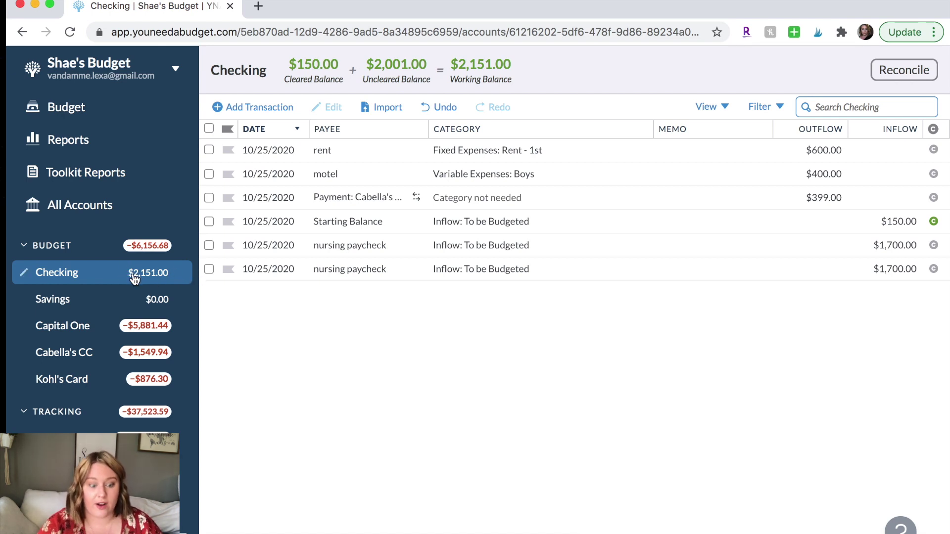
Return to the budget and cover the overspending in Boys with money from the Variable Expenses category Fun
click(90, 112)
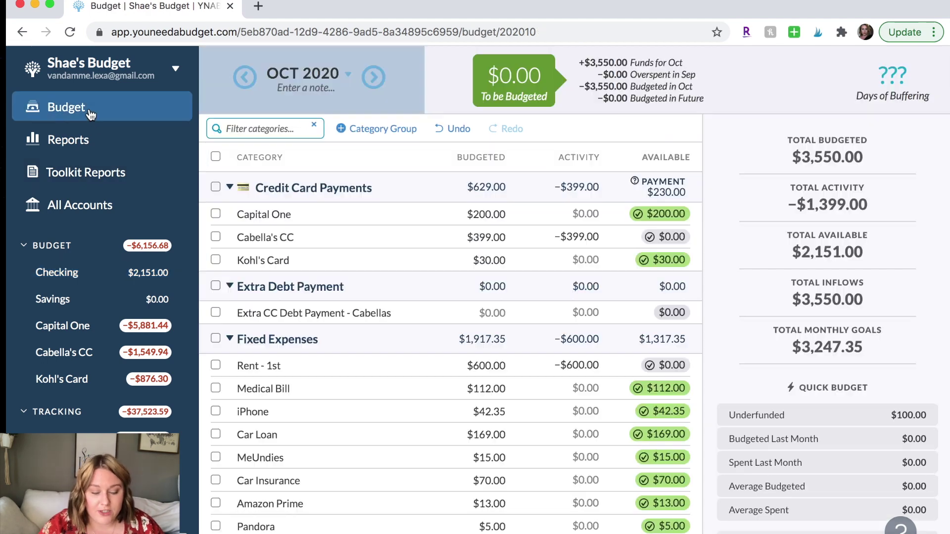
scroll(417, 447, down, 6)
scroll(417, 446, down, 2)
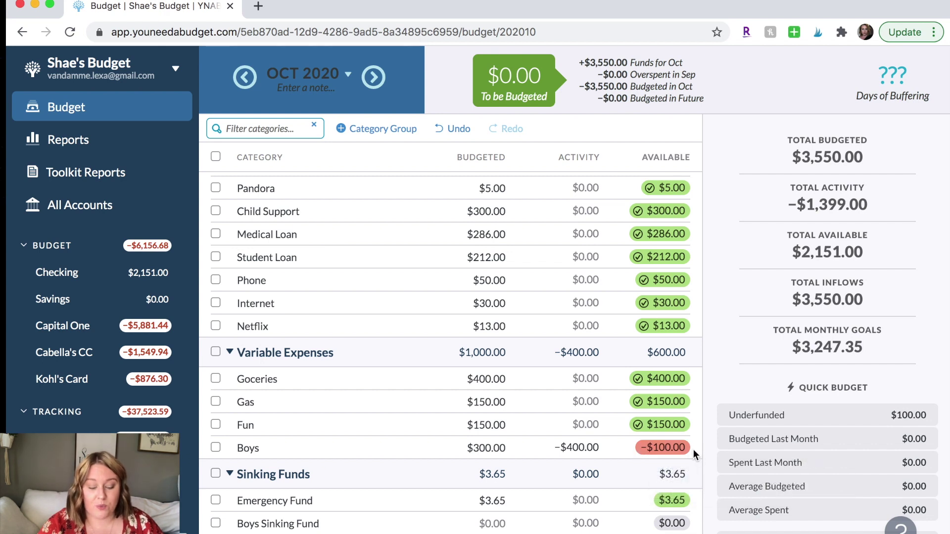
mouse_move(690, 449)
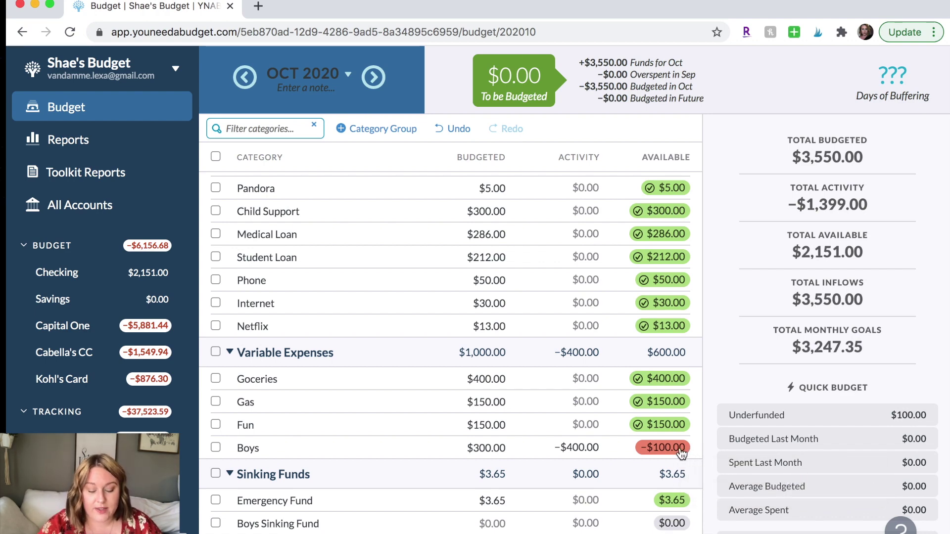
click(679, 448)
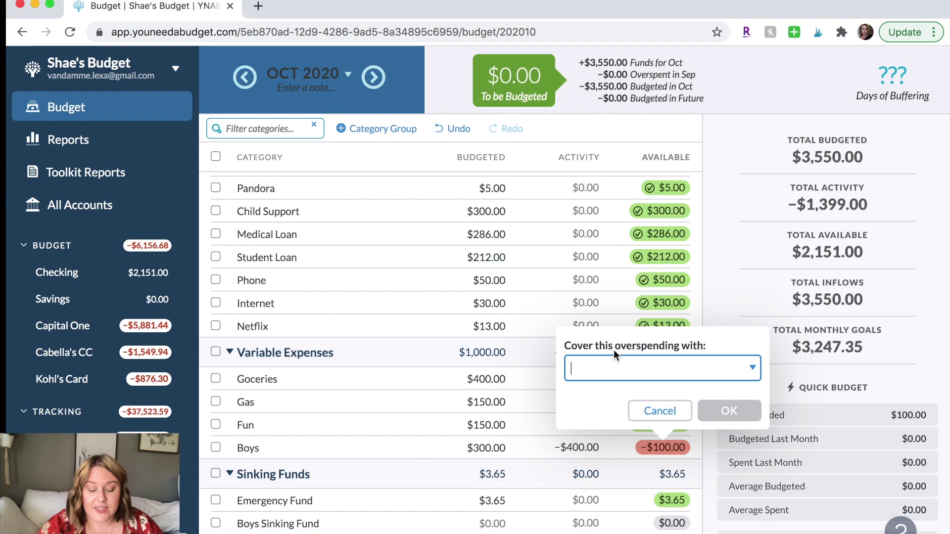
click(747, 373)
scroll(678, 475, down, 5)
scroll(681, 476, down, 5)
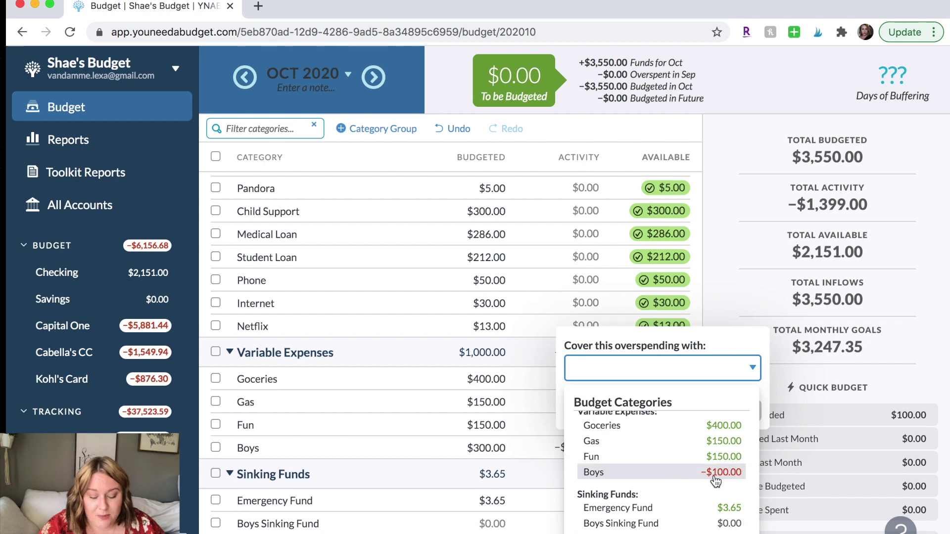
scroll(690, 482, up, 3)
scroll(691, 484, down, 3)
scroll(691, 484, down, 1)
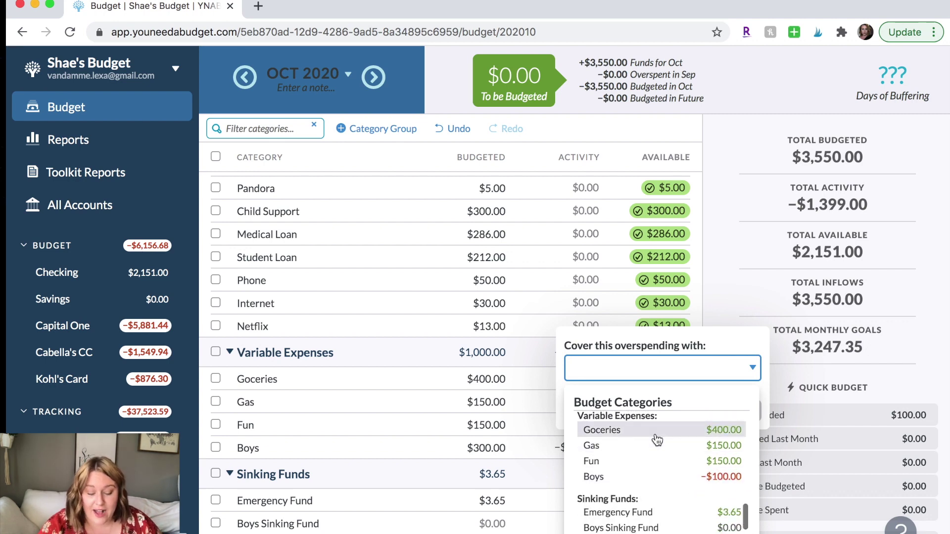
click(668, 466)
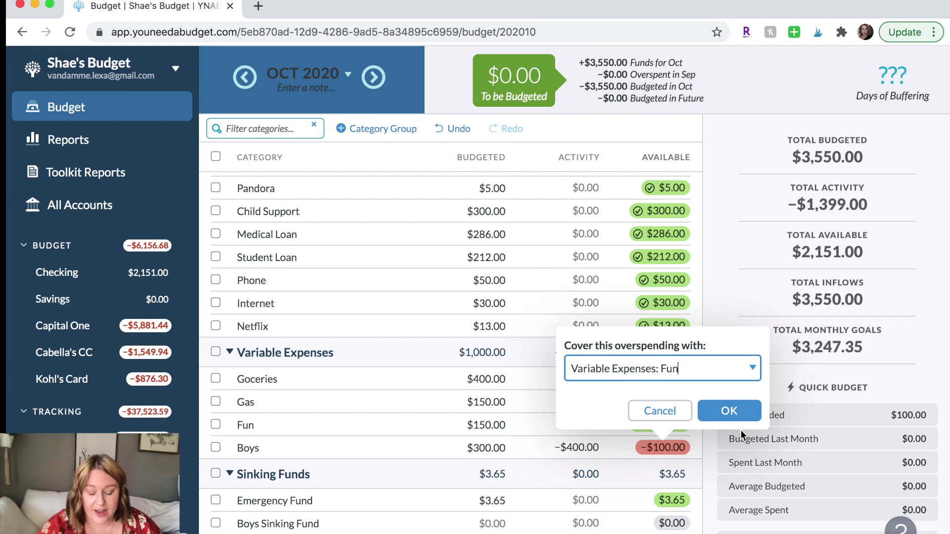
click(731, 411)
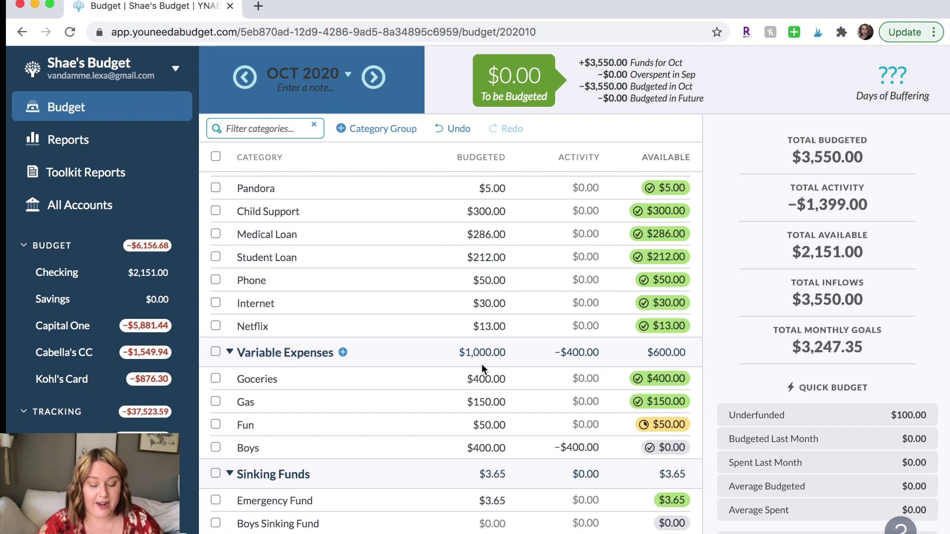
scroll(482, 364, up, 5)
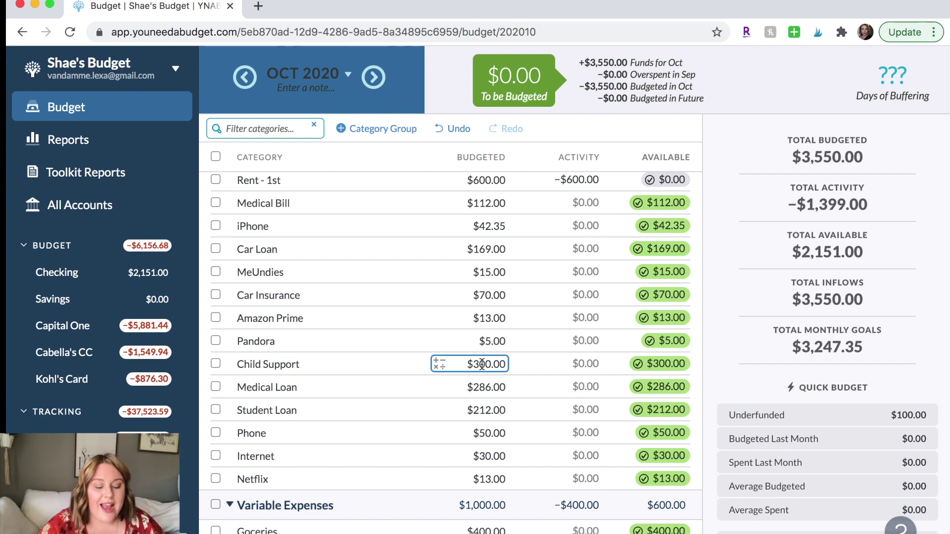
key(Return)
scroll(426, 247, up, 4)
scroll(426, 249, down, 3)
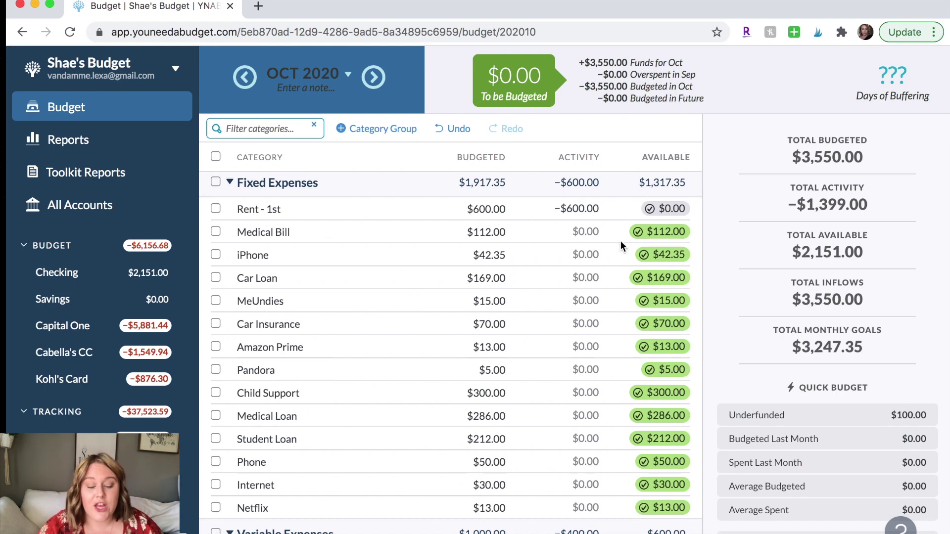
scroll(523, 228, down, 4)
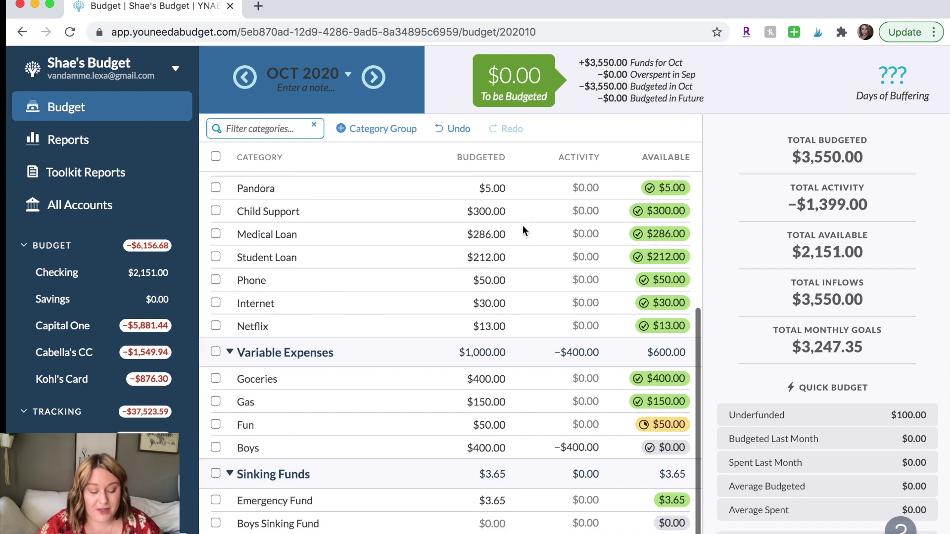
Record a $150 outflow in Checking to payee grocery store under the Variable Expenses category Goceries
click(87, 273)
click(270, 107)
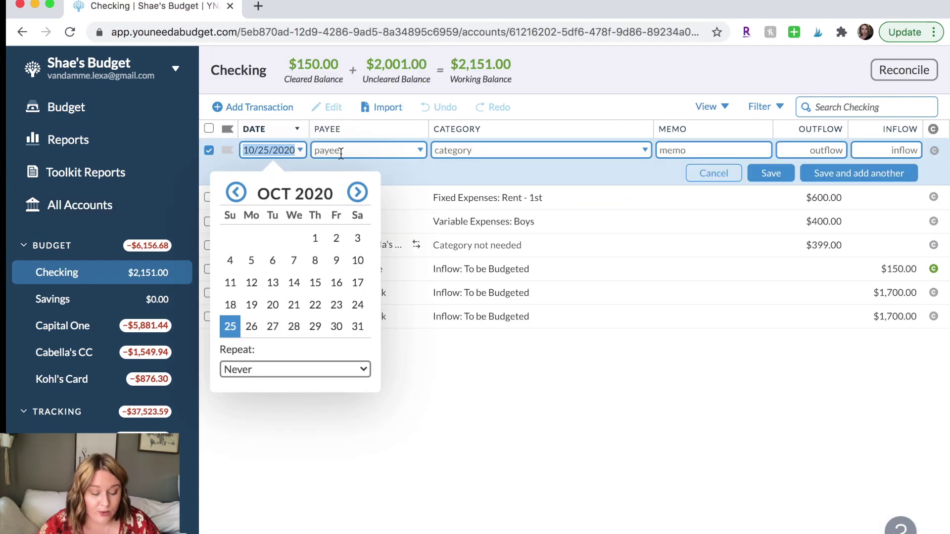
click(342, 152)
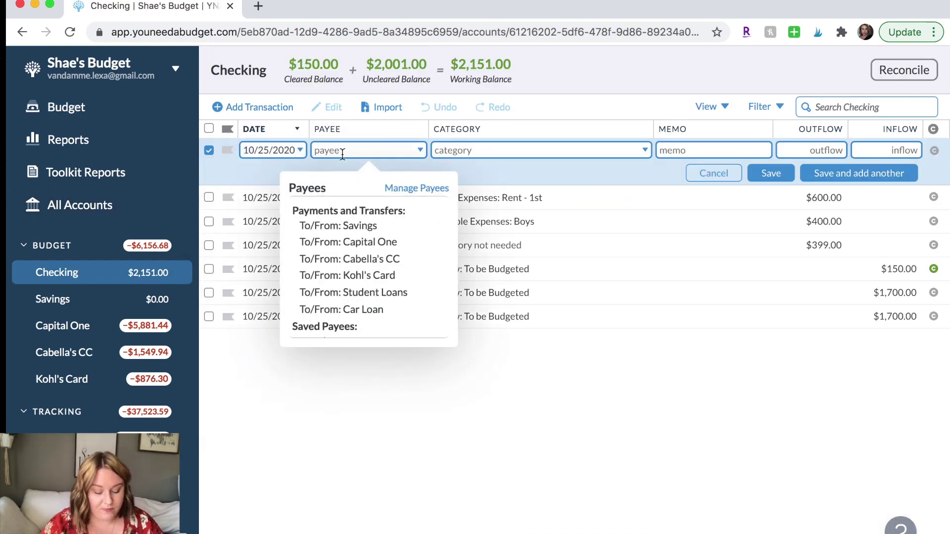
text(grocery store)
click(592, 152)
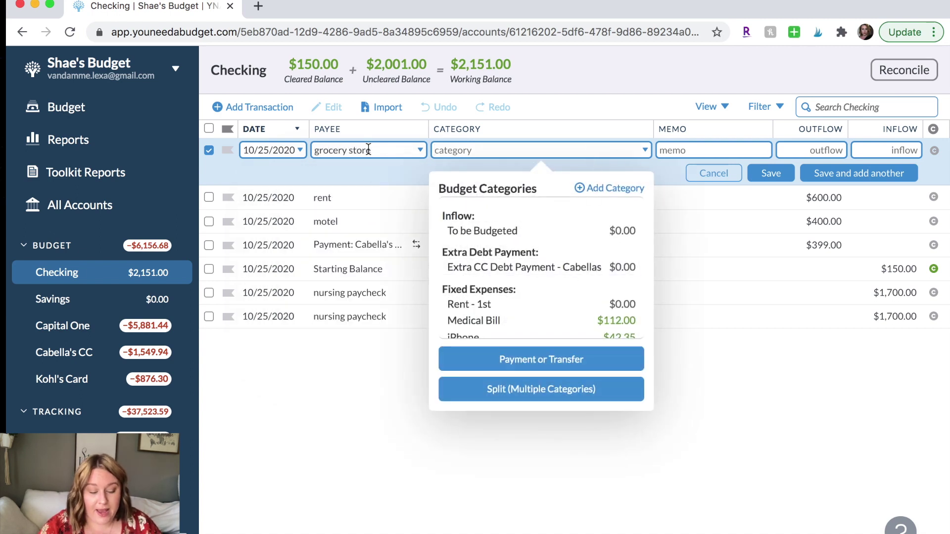
scroll(569, 310, down, 6)
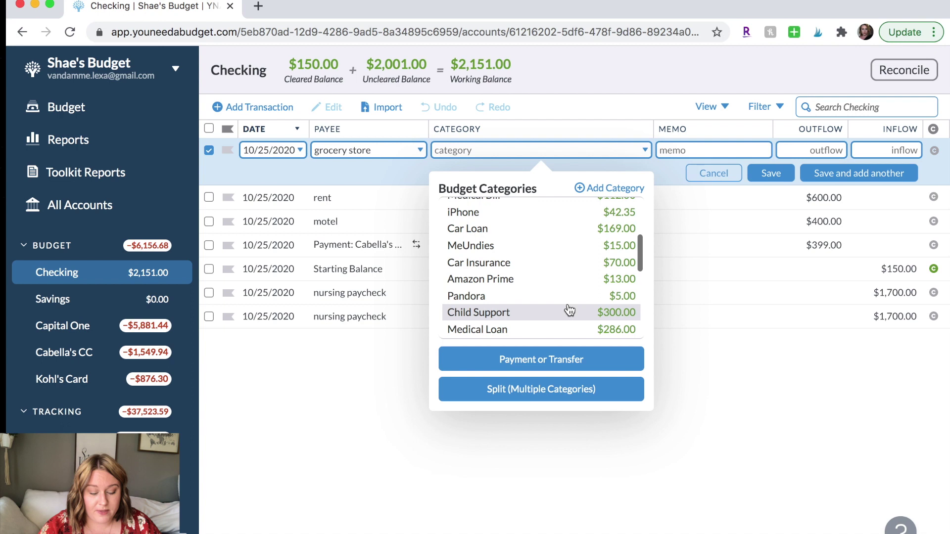
scroll(569, 310, down, 3)
click(559, 289)
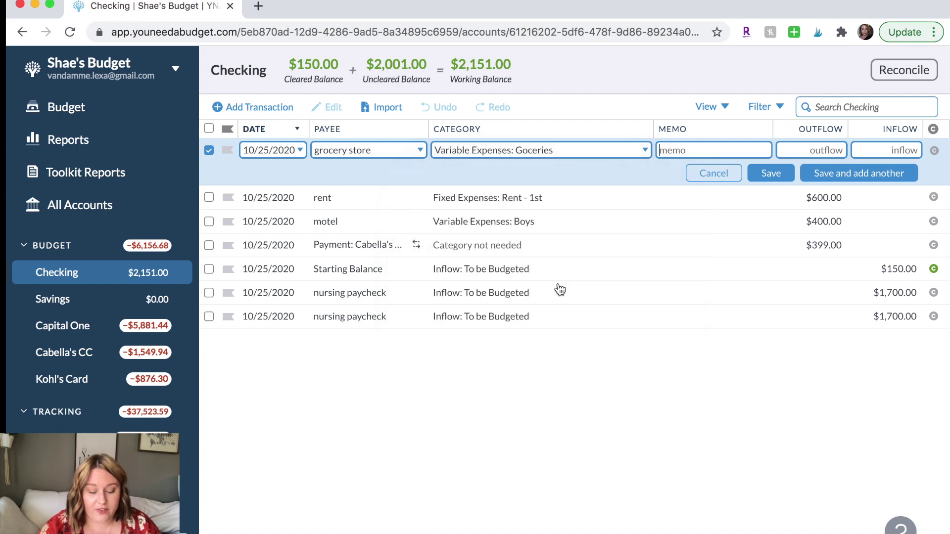
click(802, 151)
text(150)
click(772, 179)
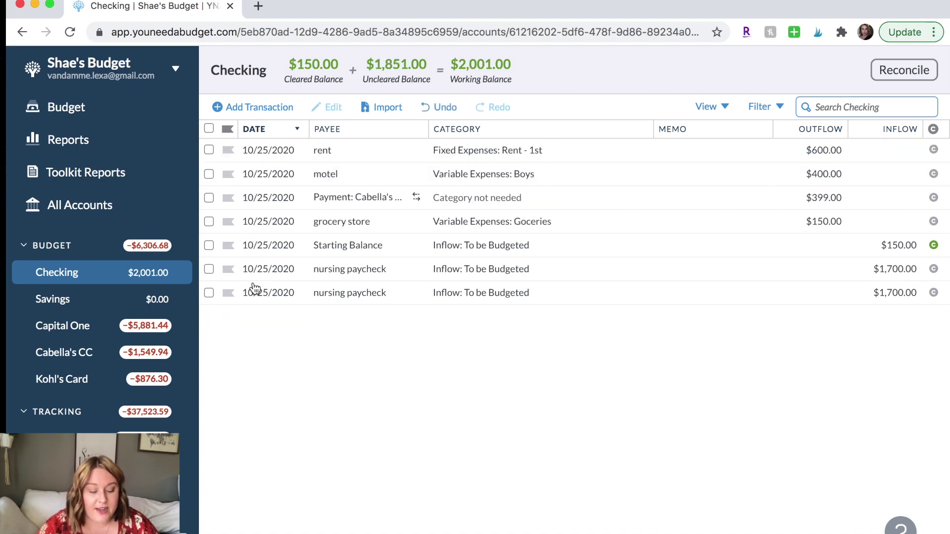
Review the budget's available balances, checking the goal status of Goceries, Gas and Fun as well as the card and fixed expense categories
click(89, 118)
scroll(521, 432, down, 5)
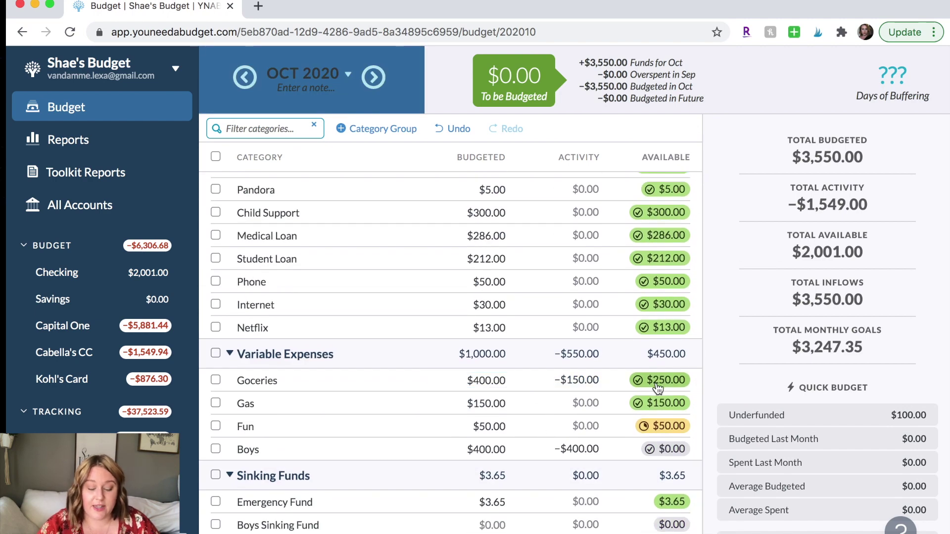
mouse_move(658, 389)
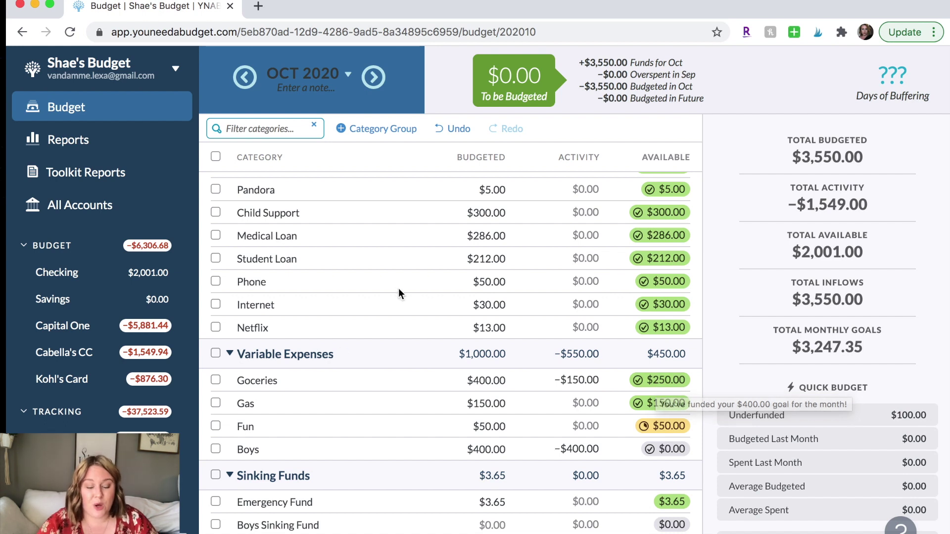
scroll(399, 289, up, 2)
scroll(399, 293, up, 4)
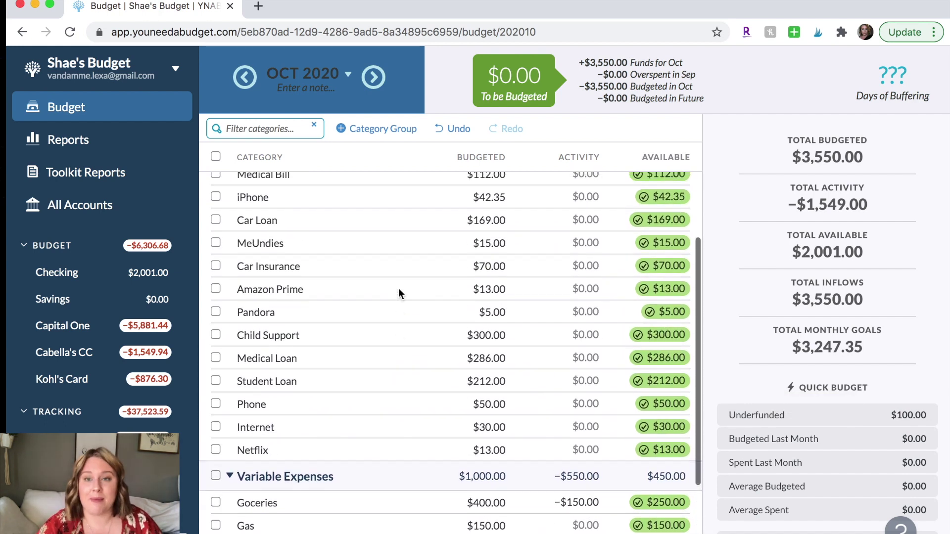
scroll(399, 293, down, 5)
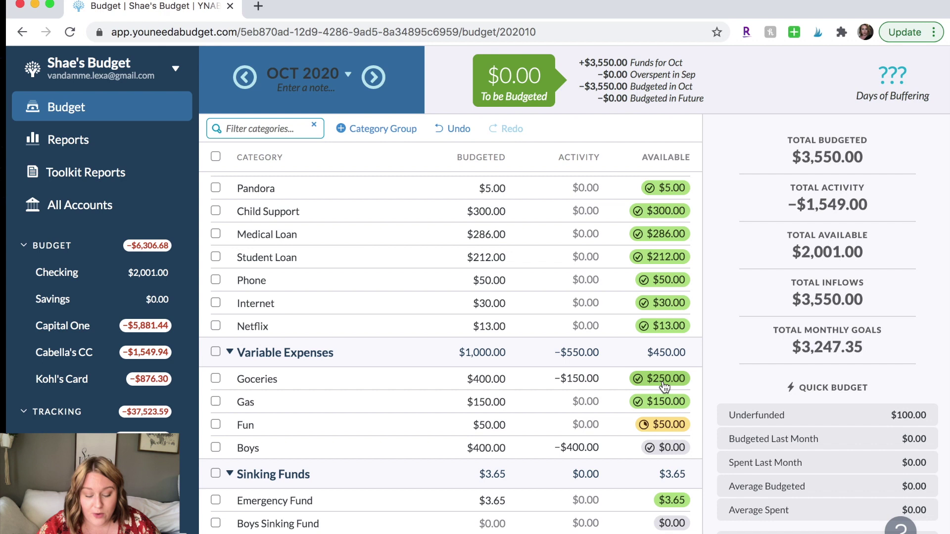
mouse_move(671, 431)
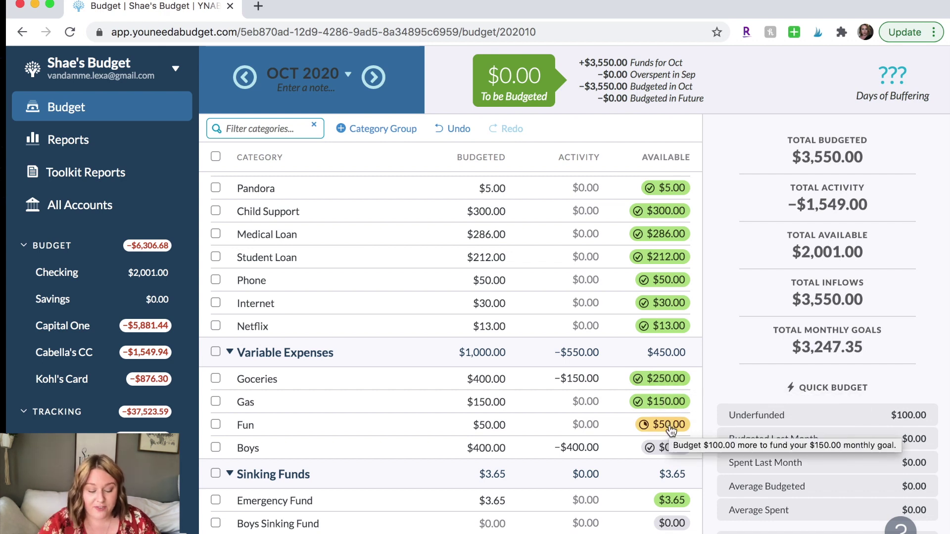
mouse_move(667, 408)
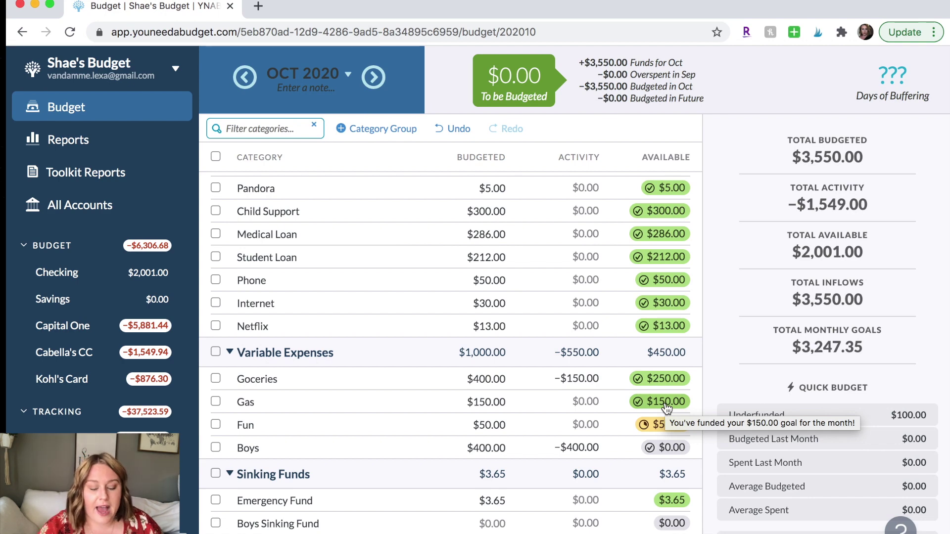
scroll(622, 302, up, 3)
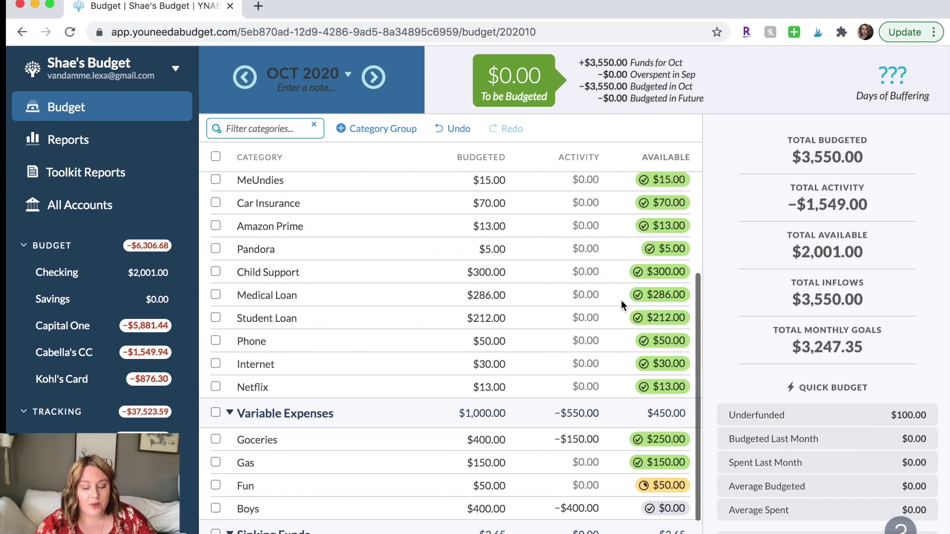
scroll(622, 305, down, 3)
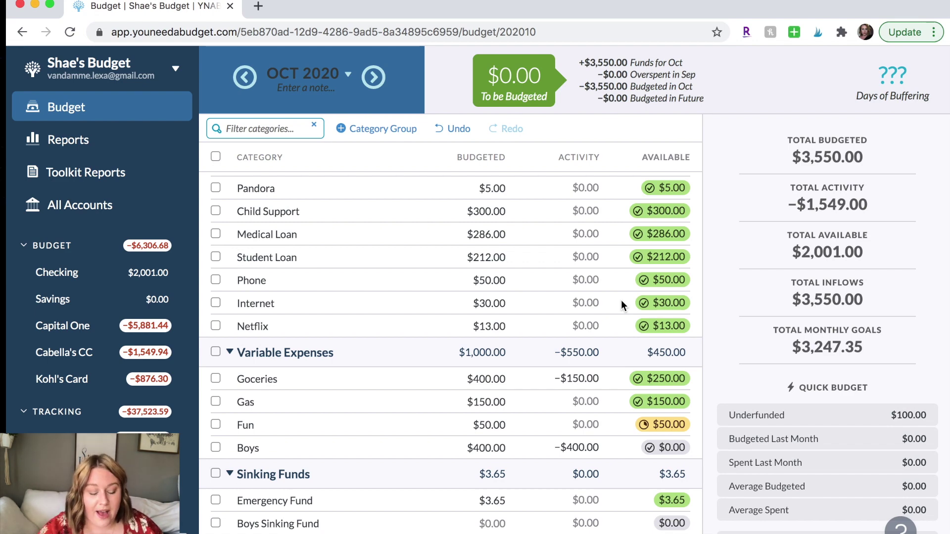
scroll(621, 302, up, 15)
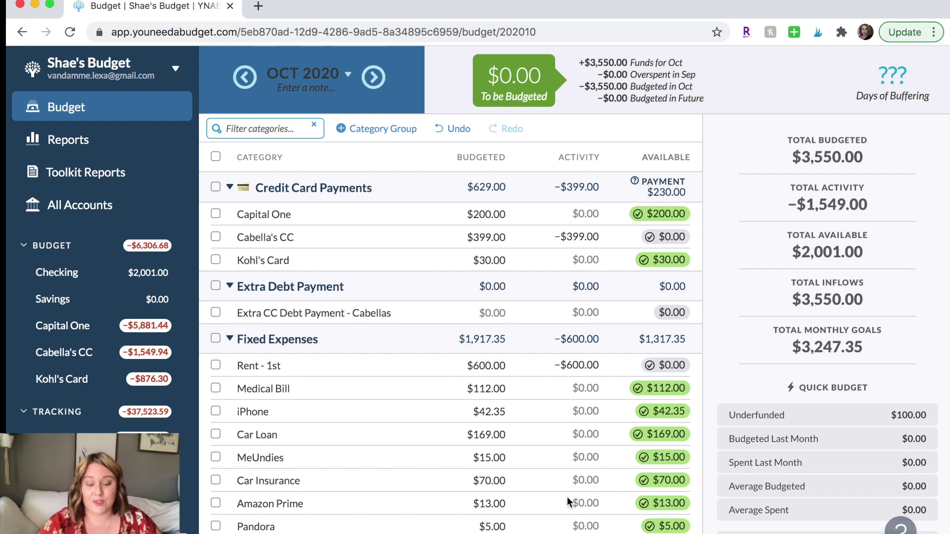
scroll(419, 424, down, 7)
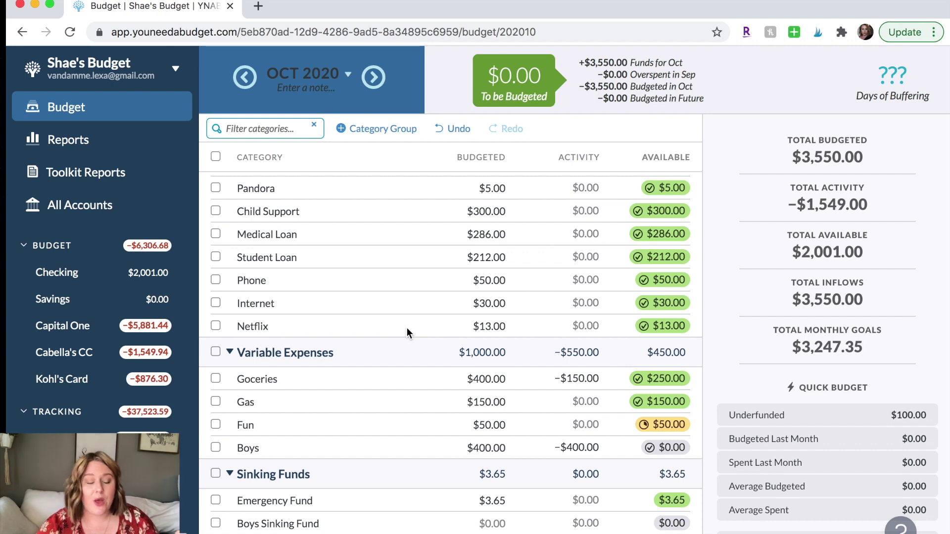
scroll(407, 328, up, 7)
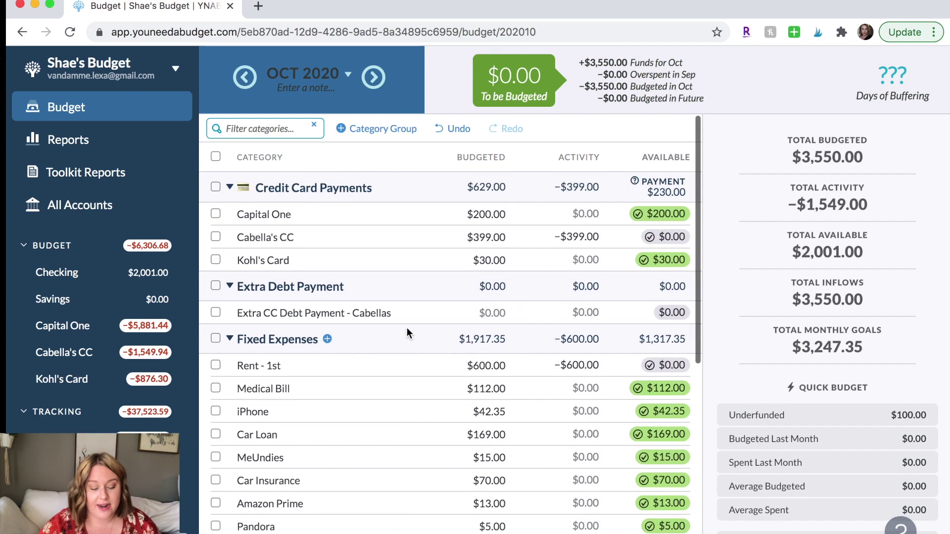
scroll(407, 327, down, 2)
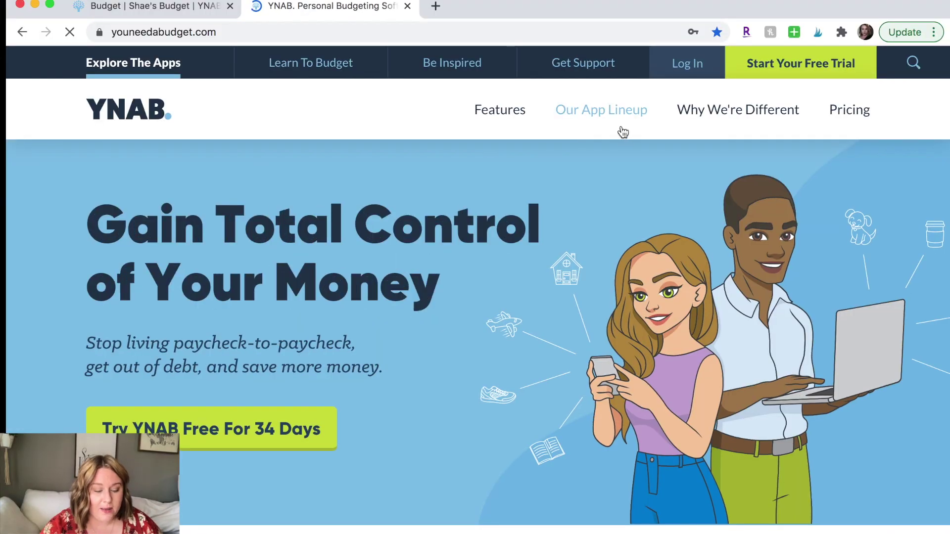
On the YNAB website, open the Getting Started guide from the Learn To Budget section and skim through it
click(301, 63)
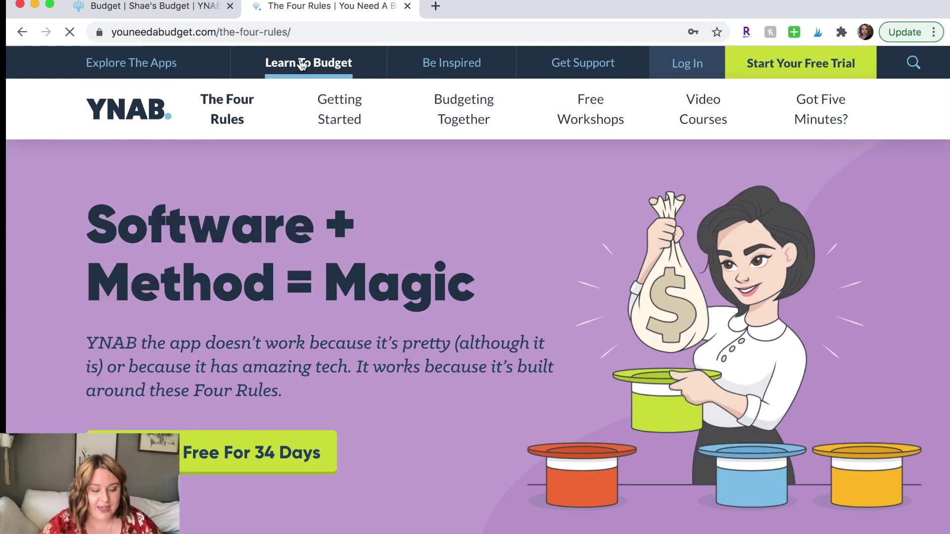
click(353, 125)
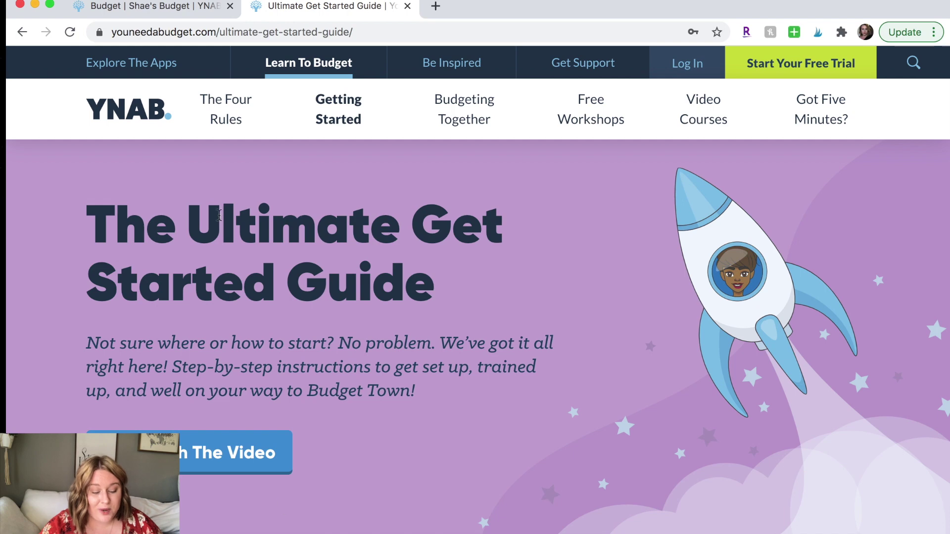
scroll(515, 432, down, 2)
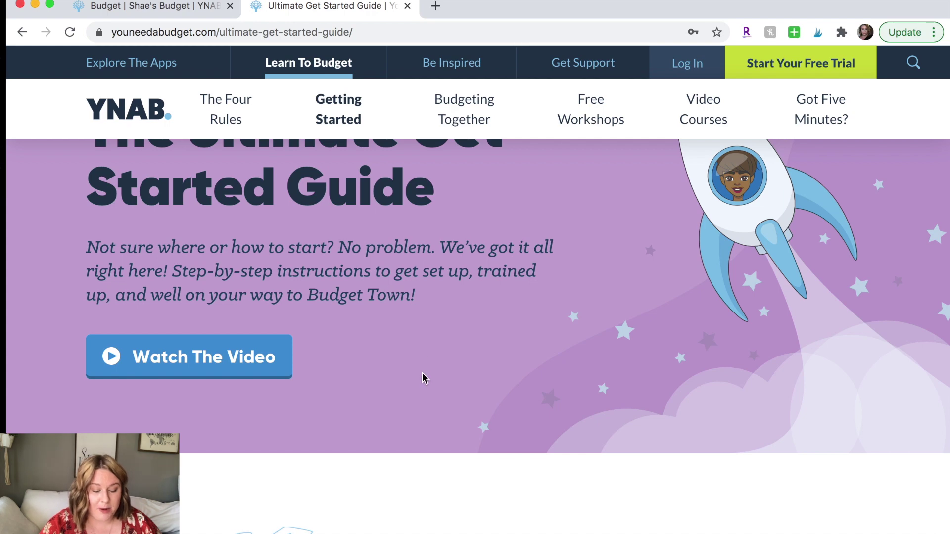
scroll(423, 377, down, 8)
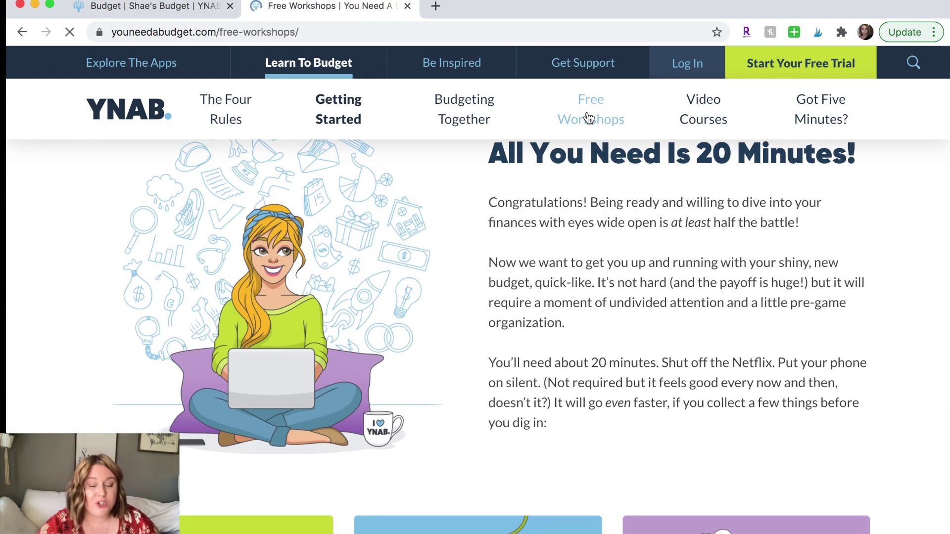
Browse the Free Workshops from Getting Started to Building Savings, highlighting the title Master Credit Cards with Your Budget
scroll(525, 342, down, 10)
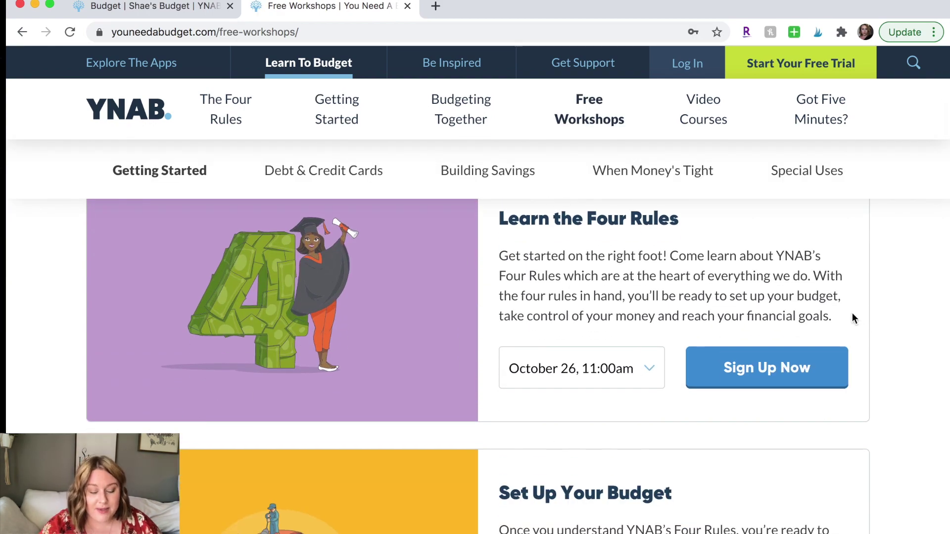
scroll(752, 279, down, 5)
scroll(590, 319, down, 5)
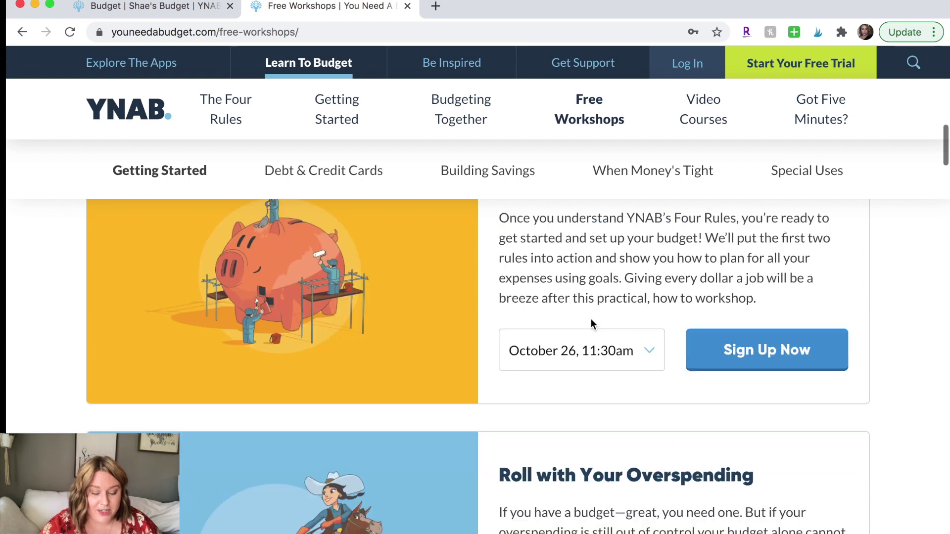
scroll(590, 323, down, 10)
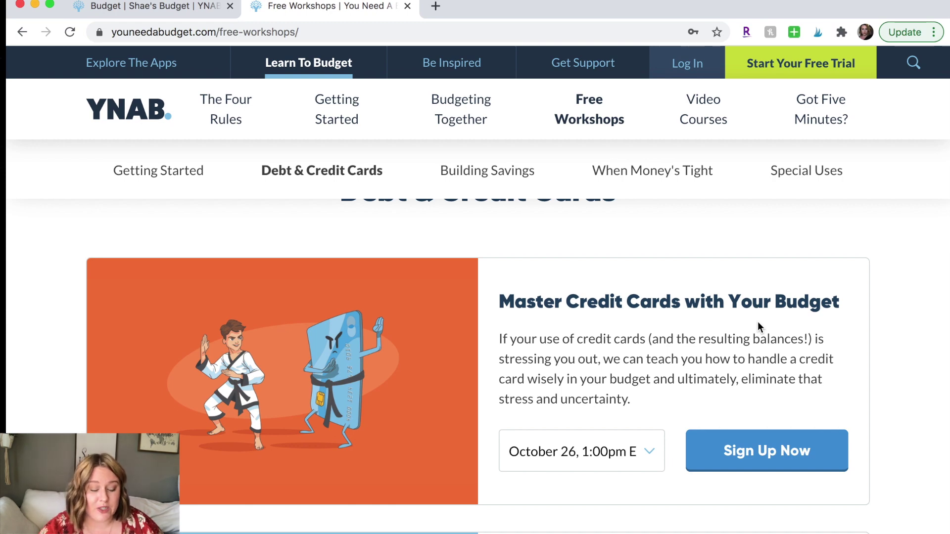
drag(502, 301, 919, 315)
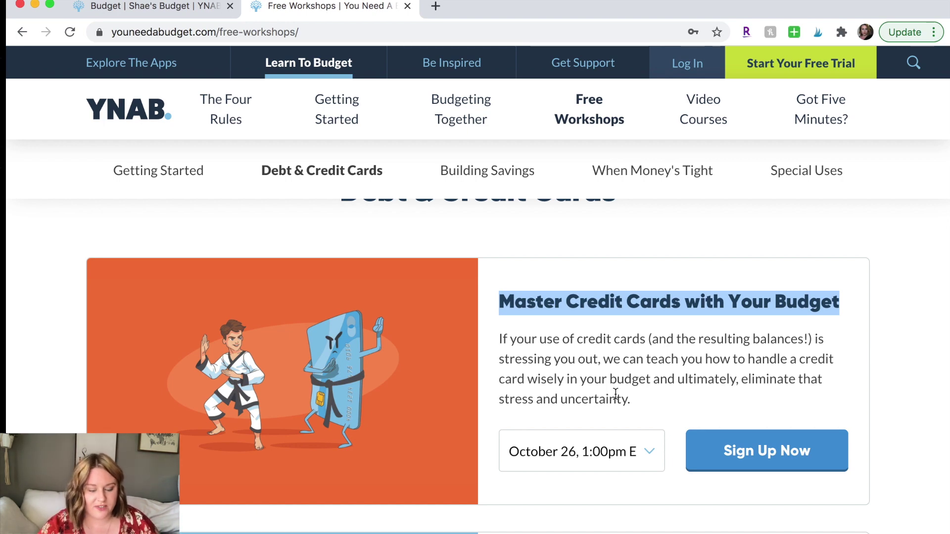
scroll(616, 393, down, 3)
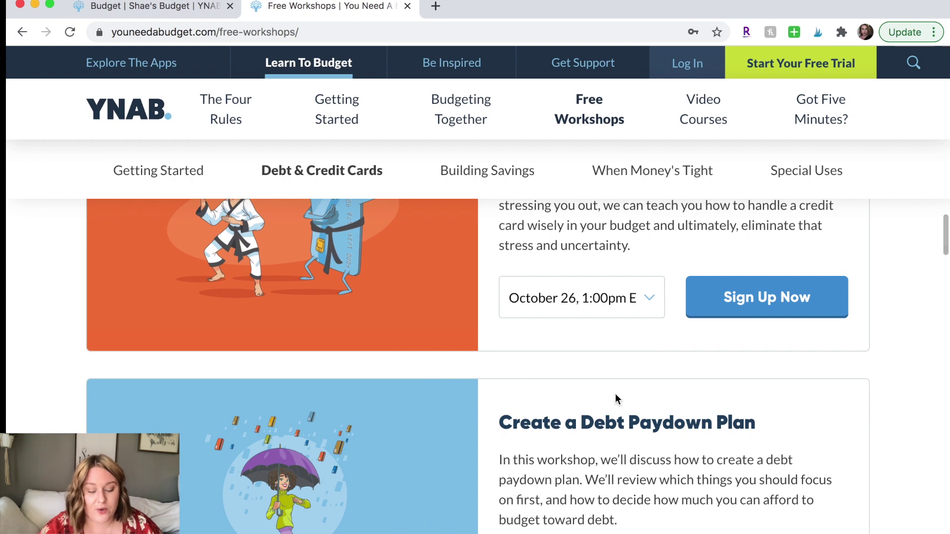
scroll(616, 394, down, 2)
scroll(615, 393, up, 3)
scroll(615, 393, down, 8)
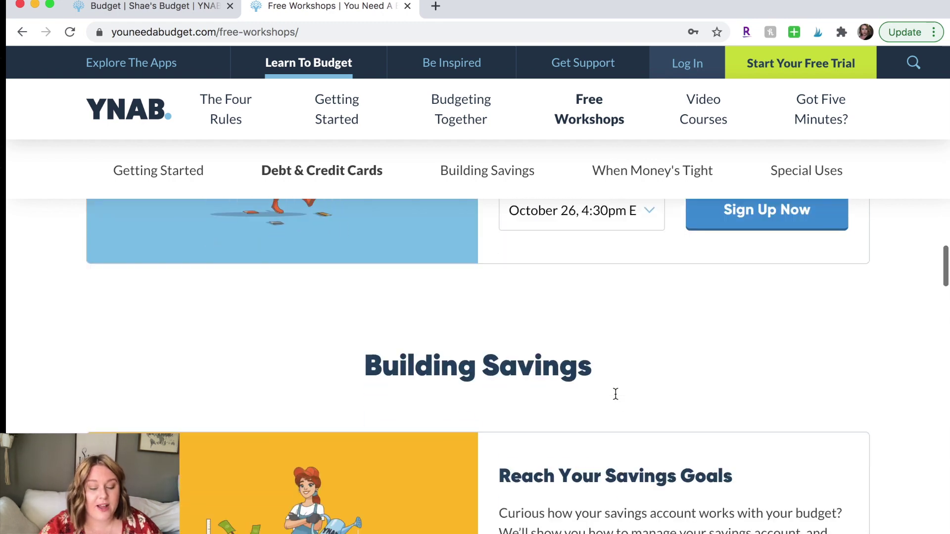